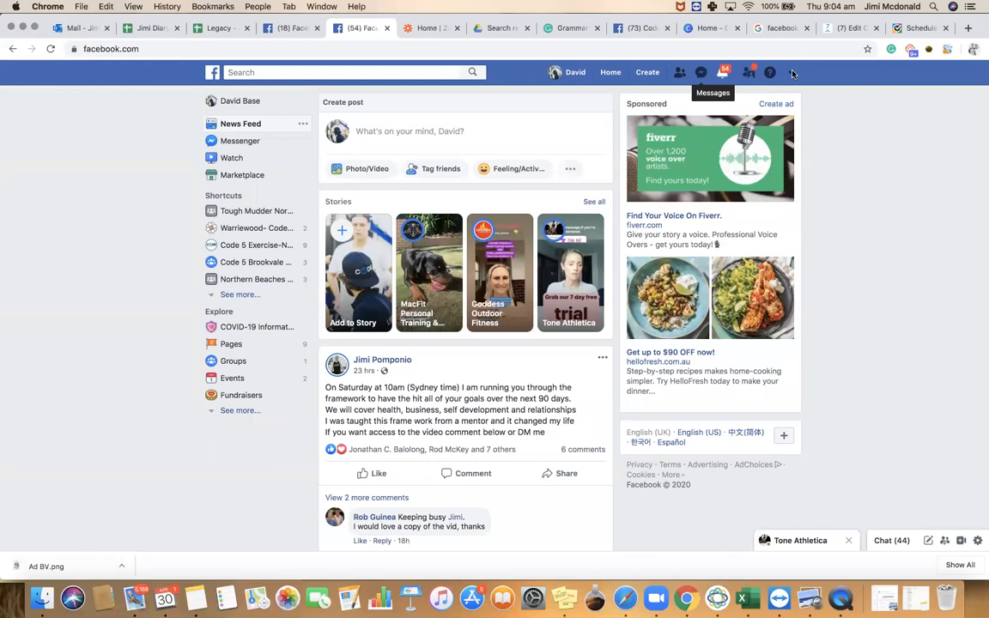
# Go from the news feed through Manage Ads to the Facebook Ads list of ad accounts
pyautogui.click(790, 73)
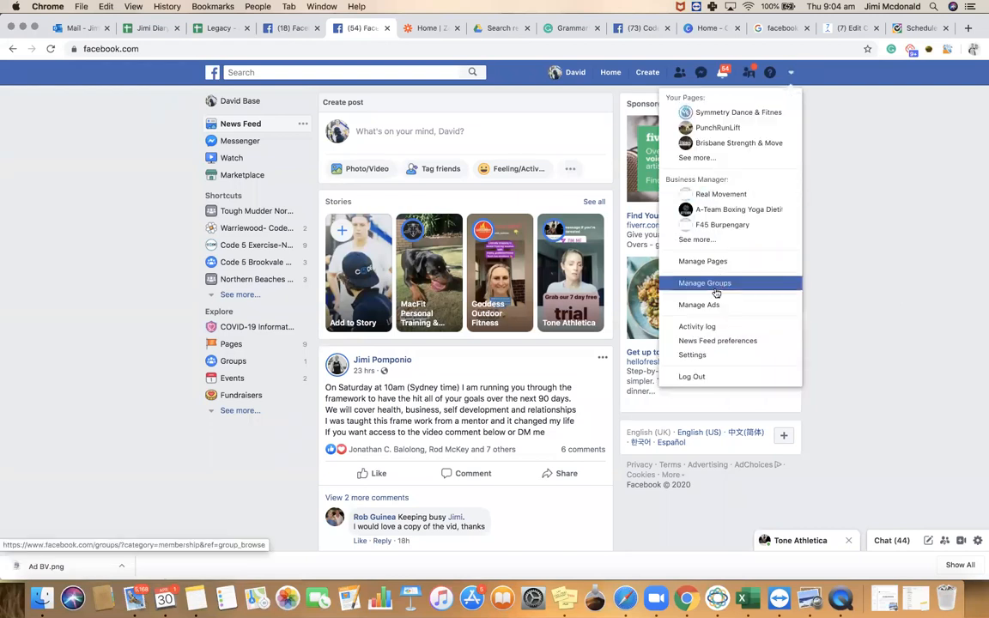
pyautogui.click(741, 305)
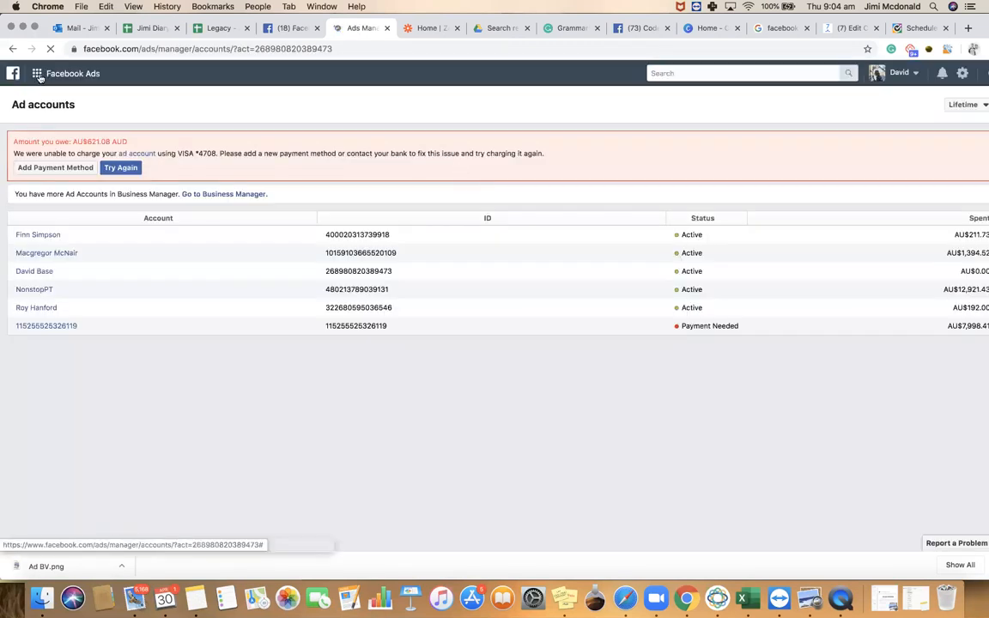
pyautogui.click(54, 73)
# Open Ads Manager, search for and switch to the marketing ad account, and start a new campaign
pyautogui.click(73, 139)
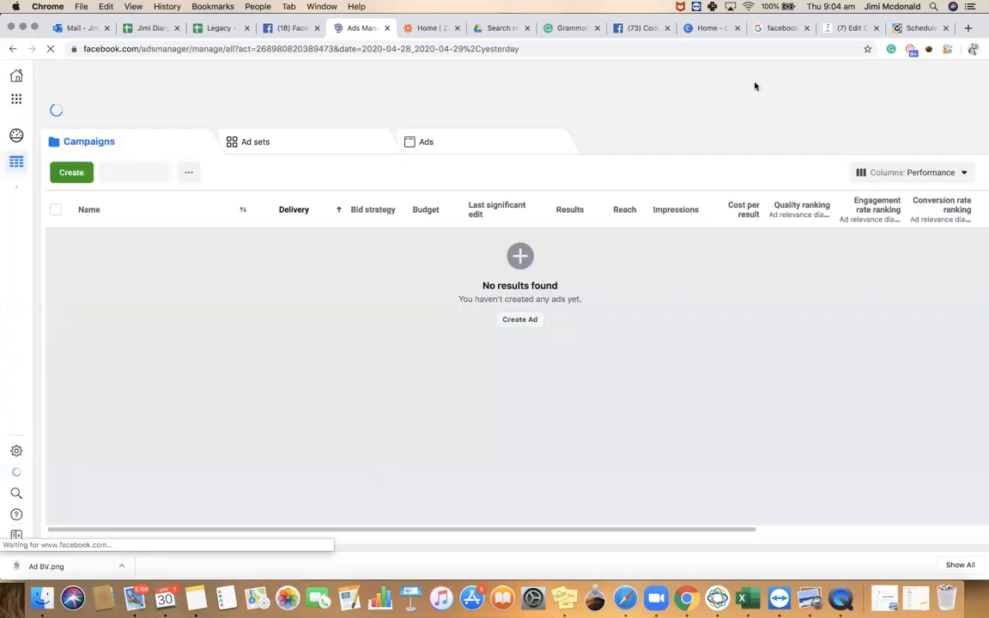
pyautogui.click(680, 80)
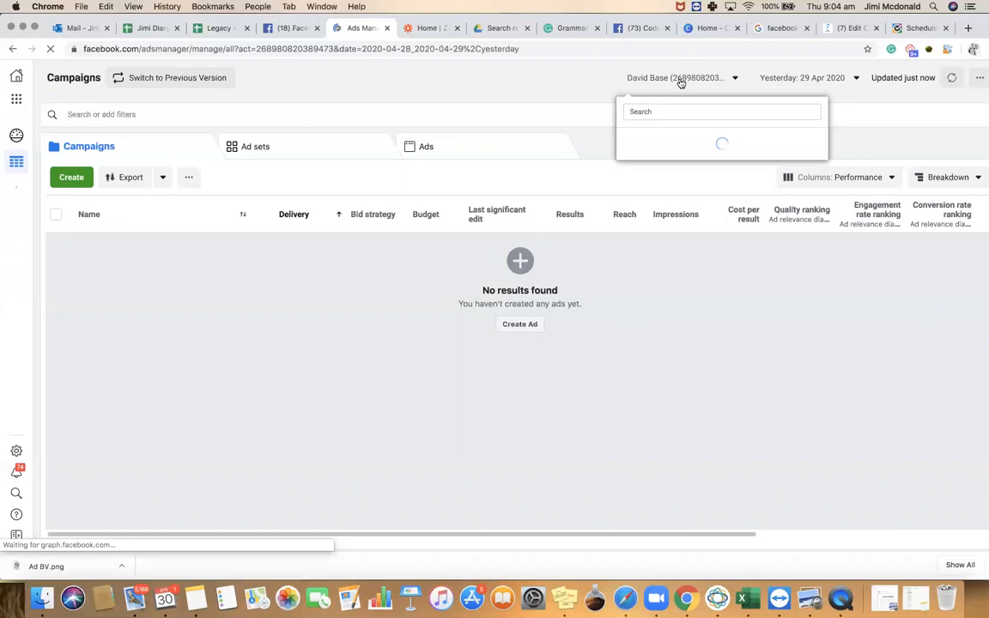
pyautogui.click(680, 80)
pyautogui.write('jimi')
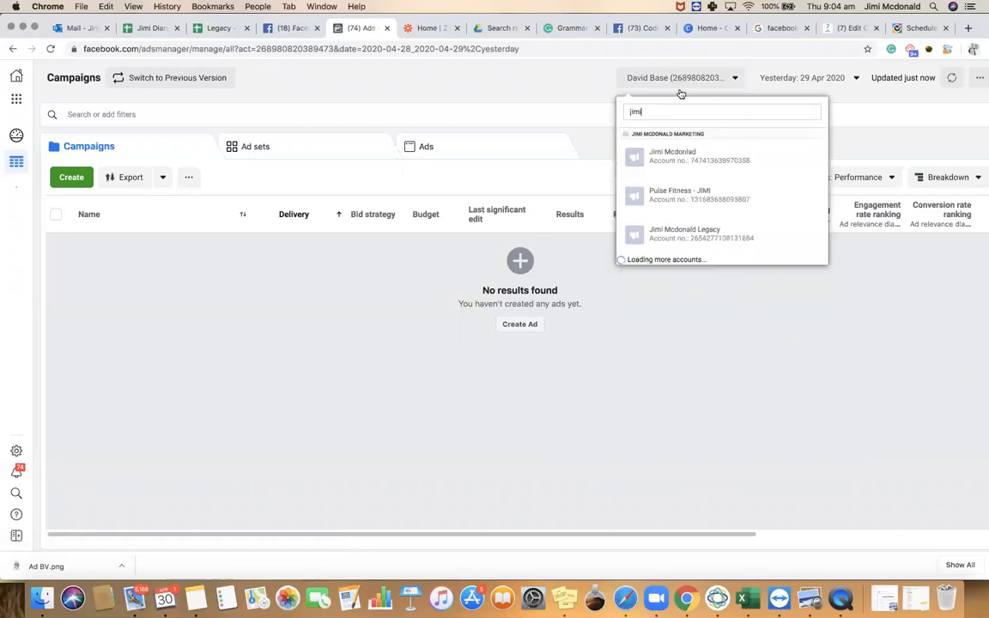
pyautogui.click(669, 157)
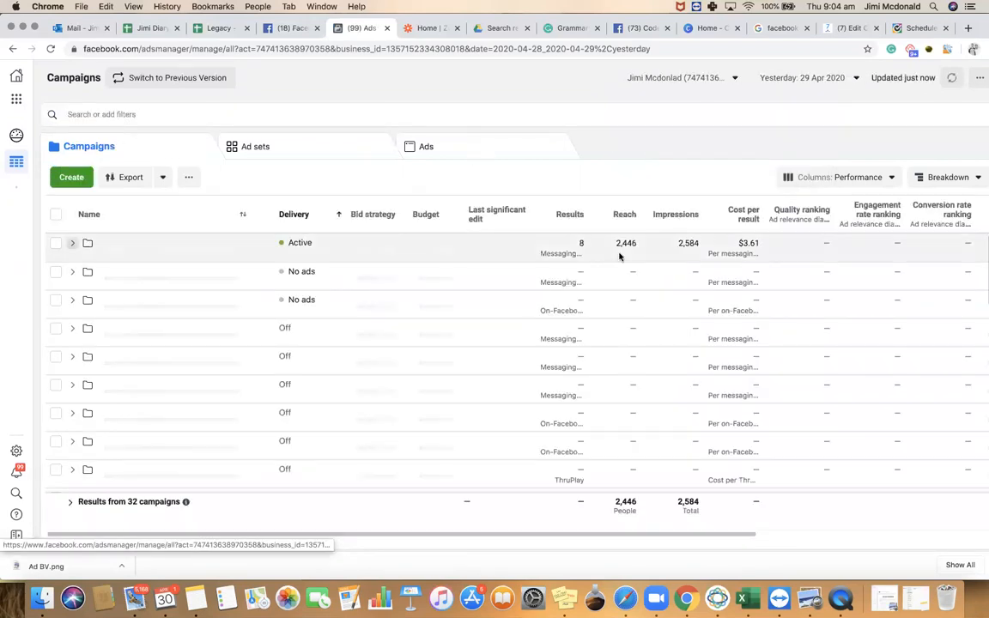
pyautogui.click(76, 182)
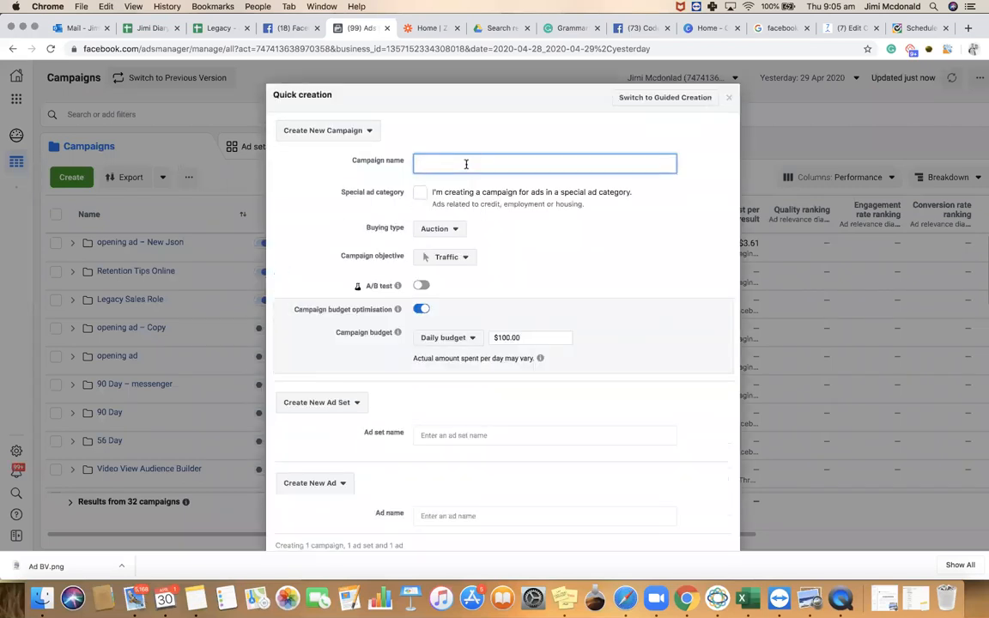
# Name the campaign '7 Day Weightloss Challenge' and change its objective from Traffic to Lead Generation
pyautogui.click(570, 25)
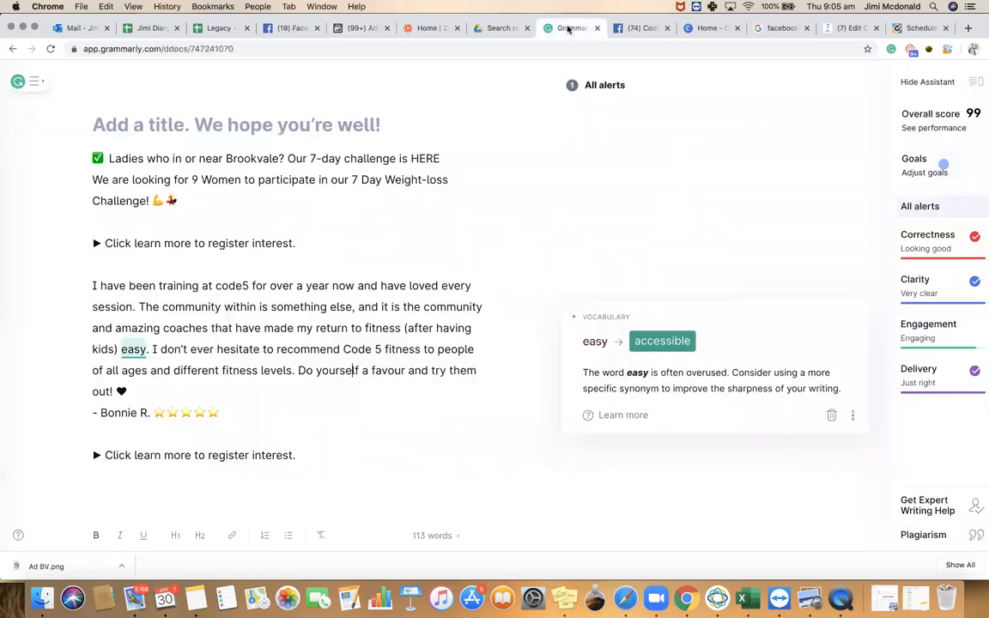
pyautogui.click(364, 29)
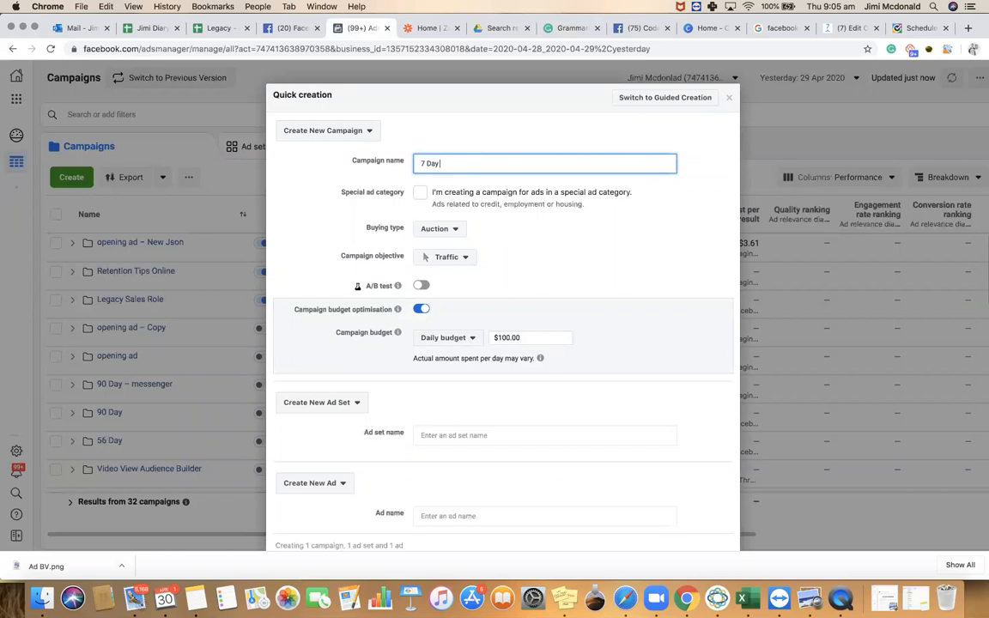
pyautogui.write('s C')
pyautogui.click(437, 229)
pyautogui.click(439, 232)
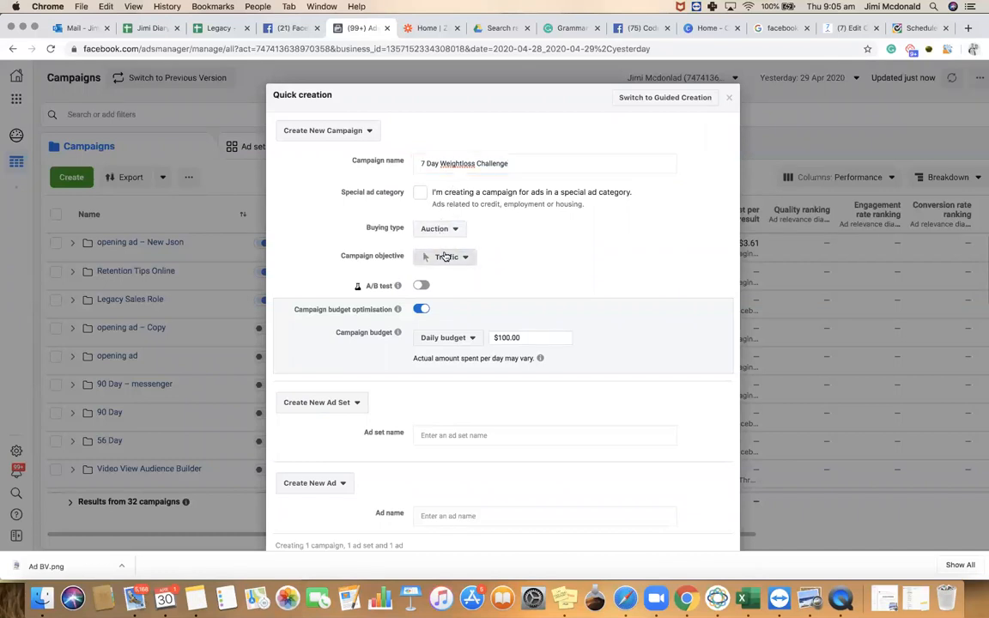
pyautogui.click(446, 257)
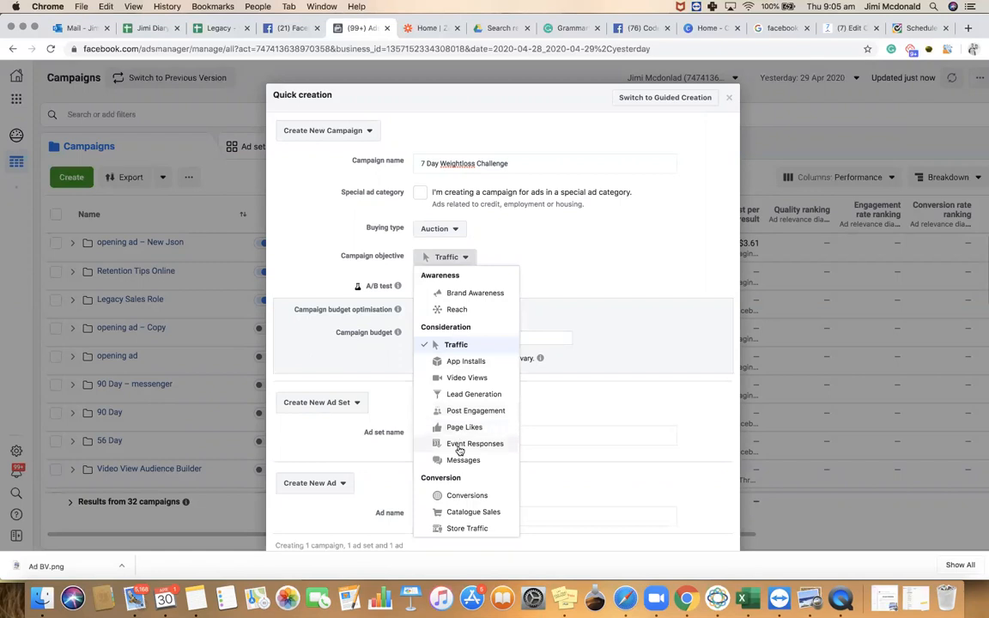
pyautogui.click(471, 396)
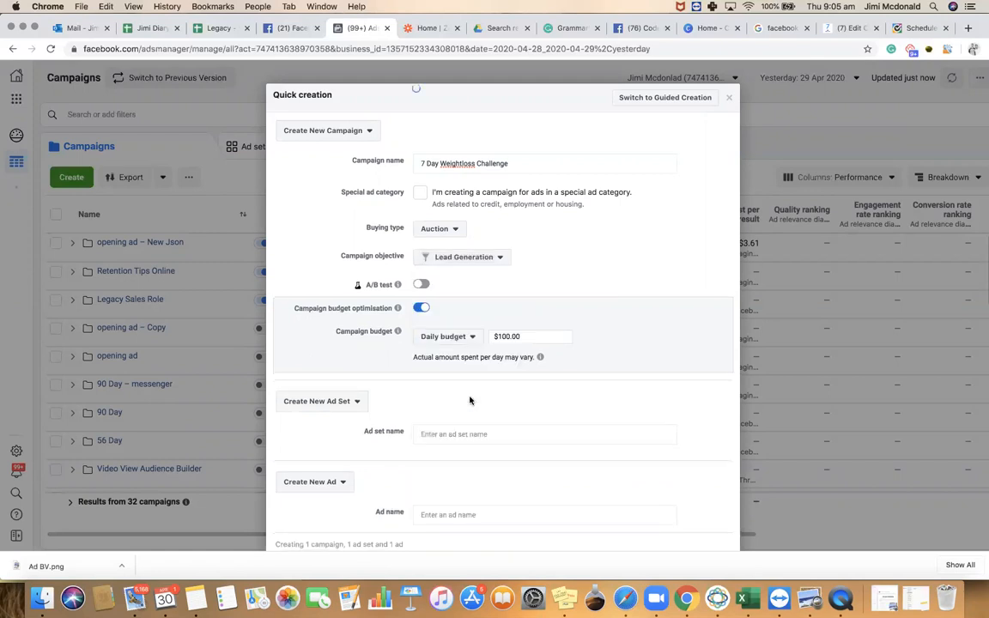
# Change the daily campaign budget from $100.00 to $30
pyautogui.moveTo(522, 335); pyautogui.dragTo(494, 336)
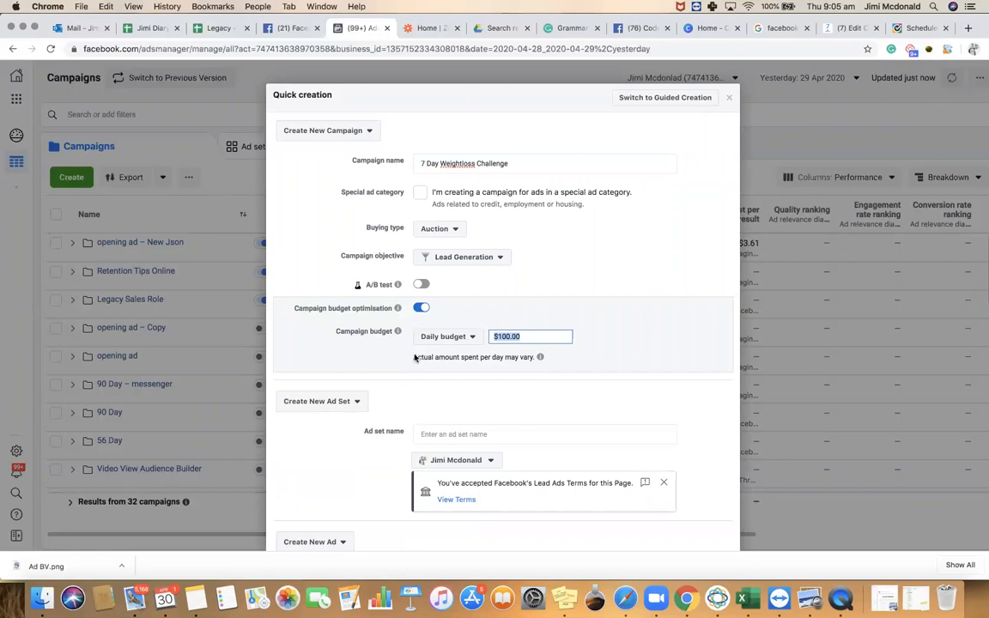
pyautogui.moveTo(397, 330)
pyautogui.moveTo(398, 311)
pyautogui.click(527, 337)
pyautogui.moveTo(526, 337); pyautogui.dragTo(494, 336)
pyautogui.write('3')
pyautogui.click(501, 320)
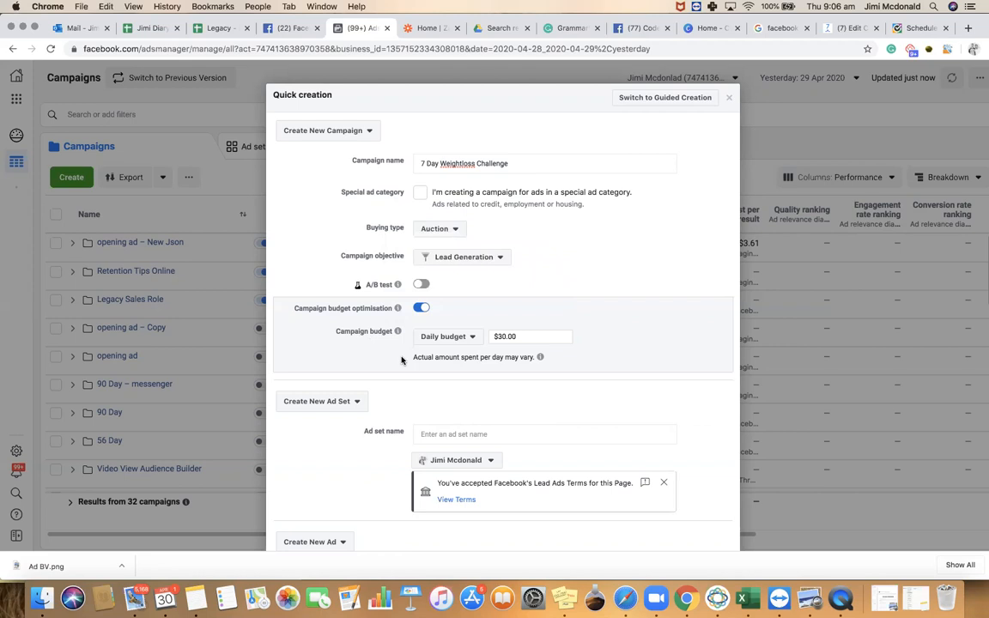
# Name the ad set 'Female Brookvale' and the ad '1', then save as draft
pyautogui.scroll(-2, 421, 365)
pyautogui.click(445, 383)
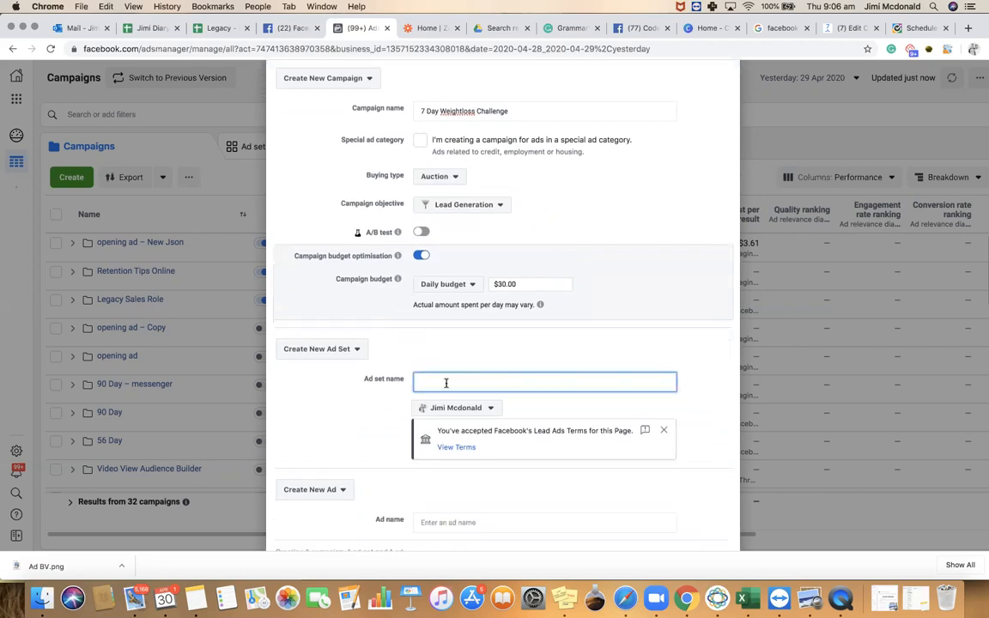
pyautogui.write('Female Brookvale')
pyautogui.scroll(-2, 456, 464)
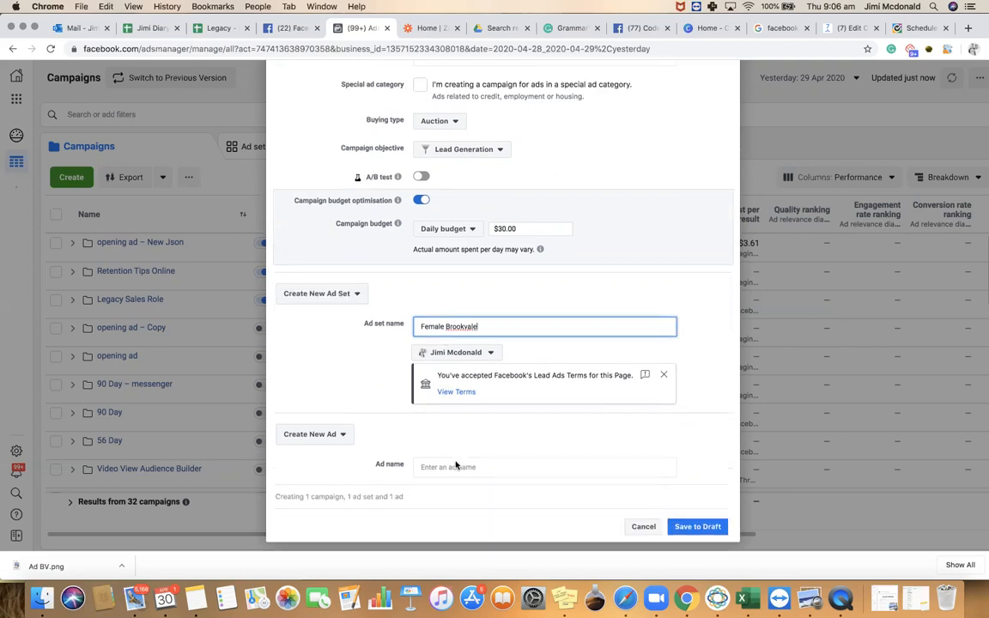
pyautogui.click(454, 463)
pyautogui.write('1')
pyautogui.click(684, 527)
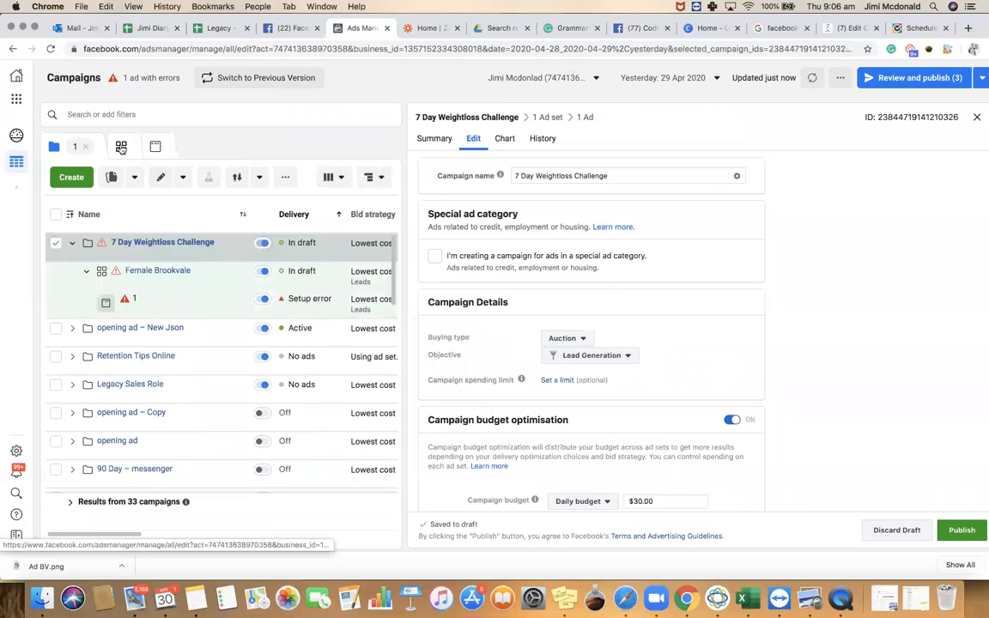
# Select the Female Brookvale ad set in the campaign's ad sets and open its edit settings
pyautogui.click(121, 148)
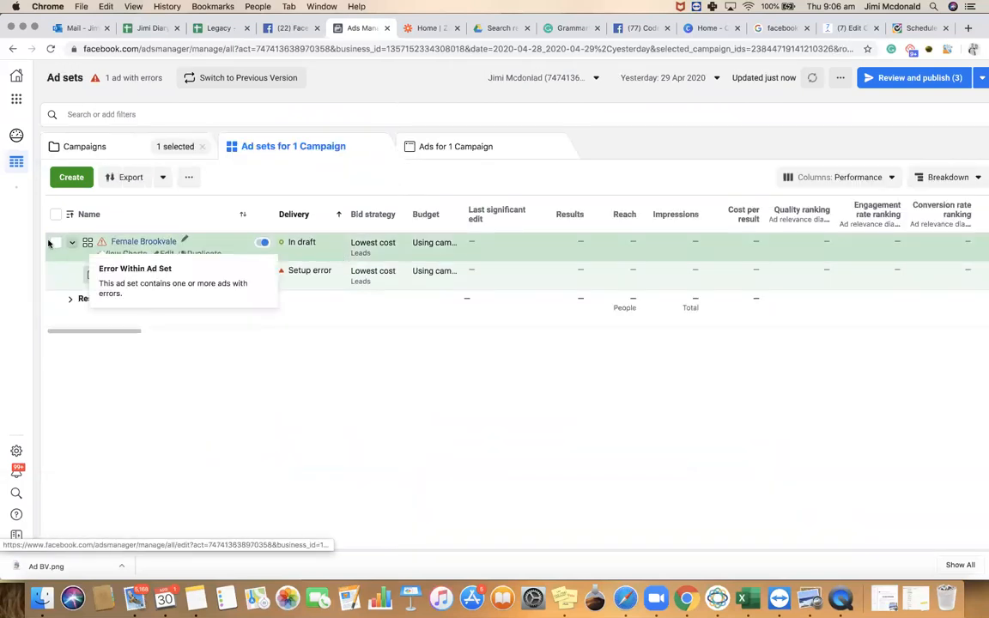
pyautogui.click(55, 242)
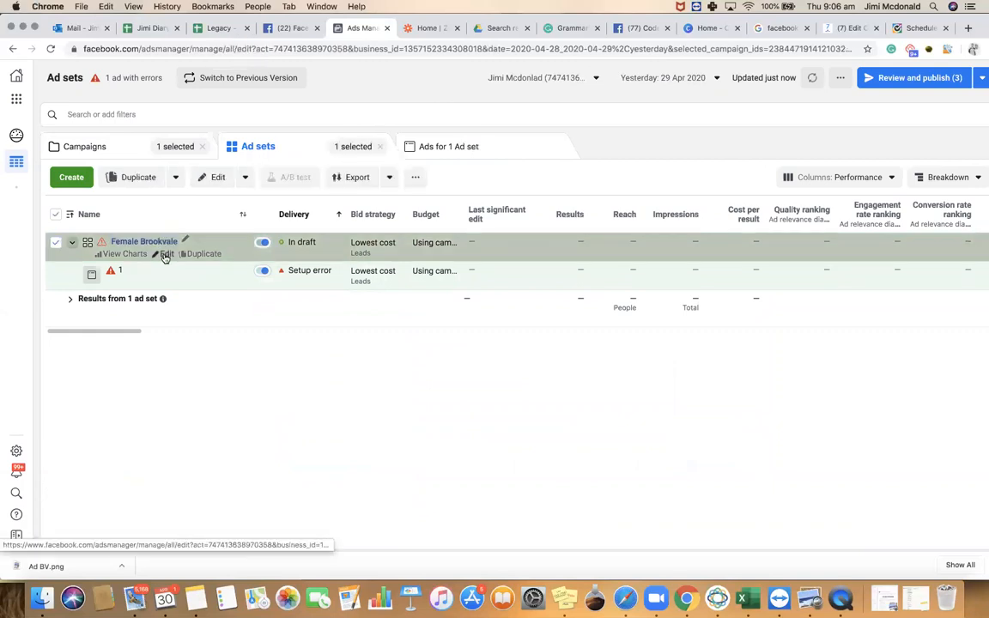
pyautogui.click(165, 255)
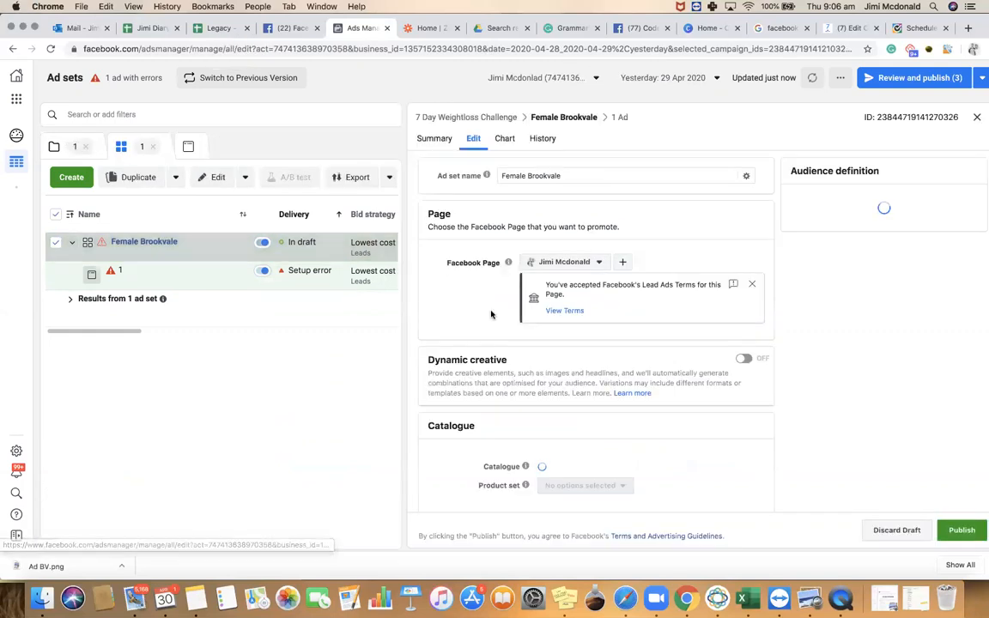
pyautogui.scroll(-2, 487, 309)
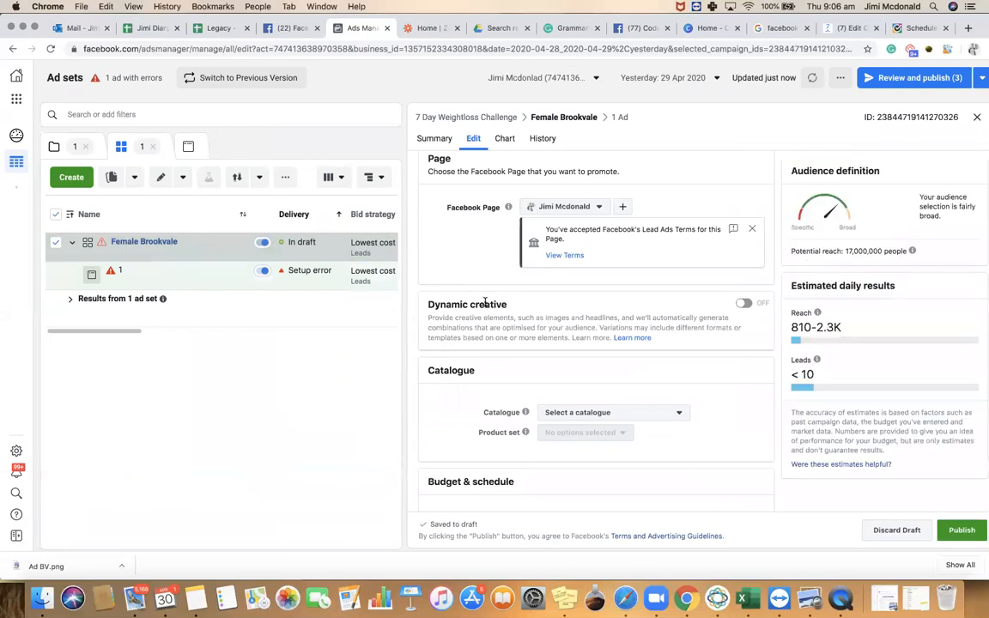
pyautogui.scroll(-5, 485, 303)
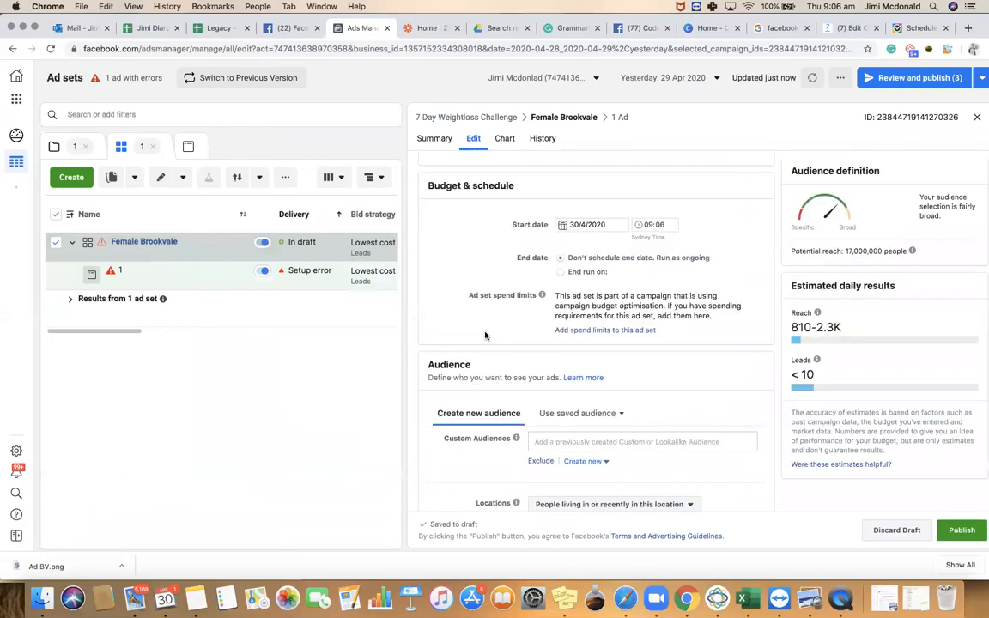
pyautogui.scroll(-2, 486, 335)
pyautogui.click(539, 349)
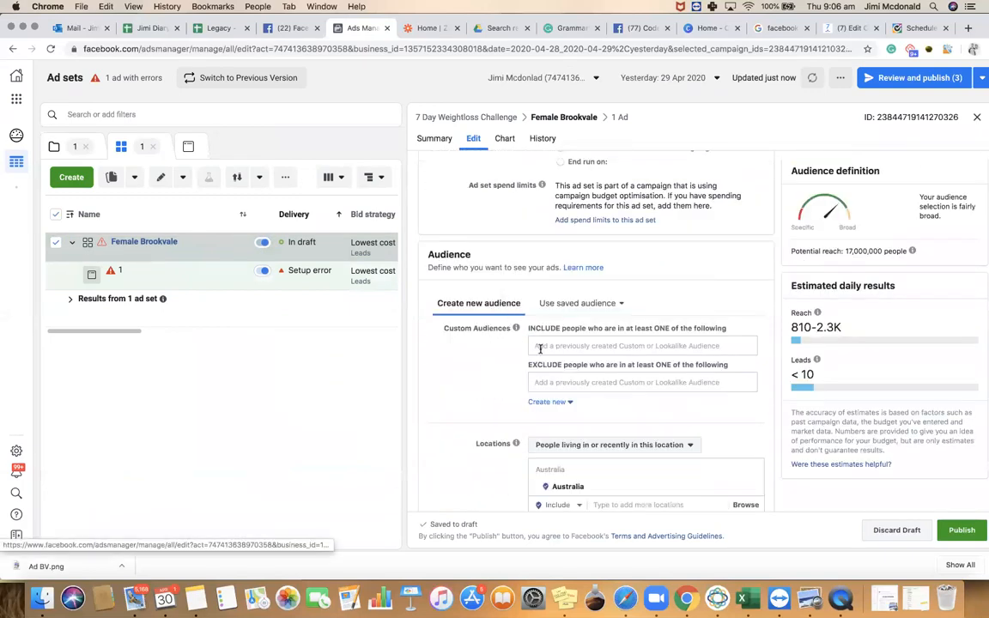
pyautogui.click(549, 380)
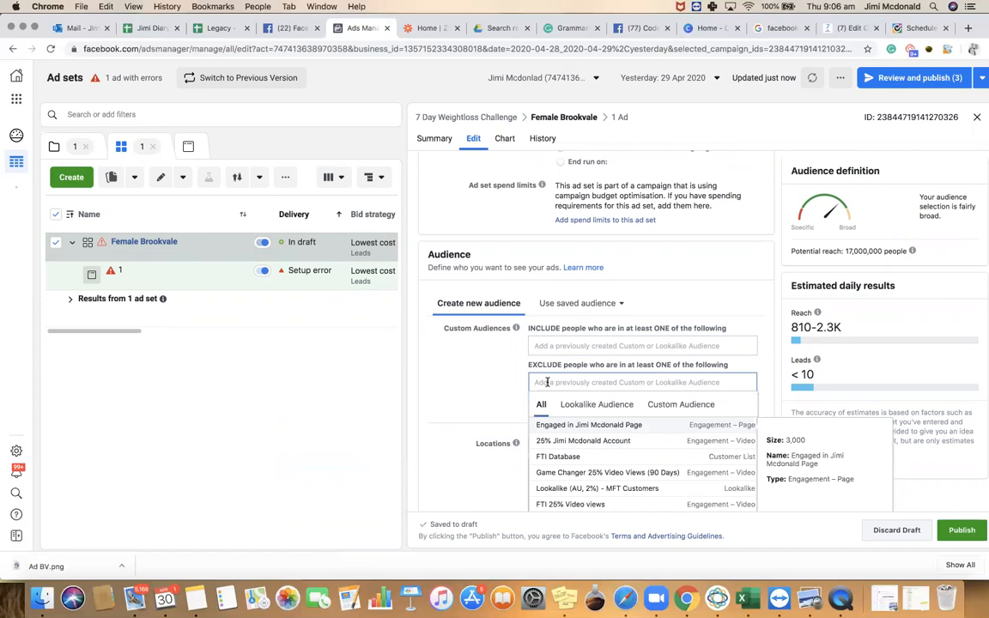
pyautogui.scroll(-1, 574, 458)
pyautogui.scroll(-6, 573, 457)
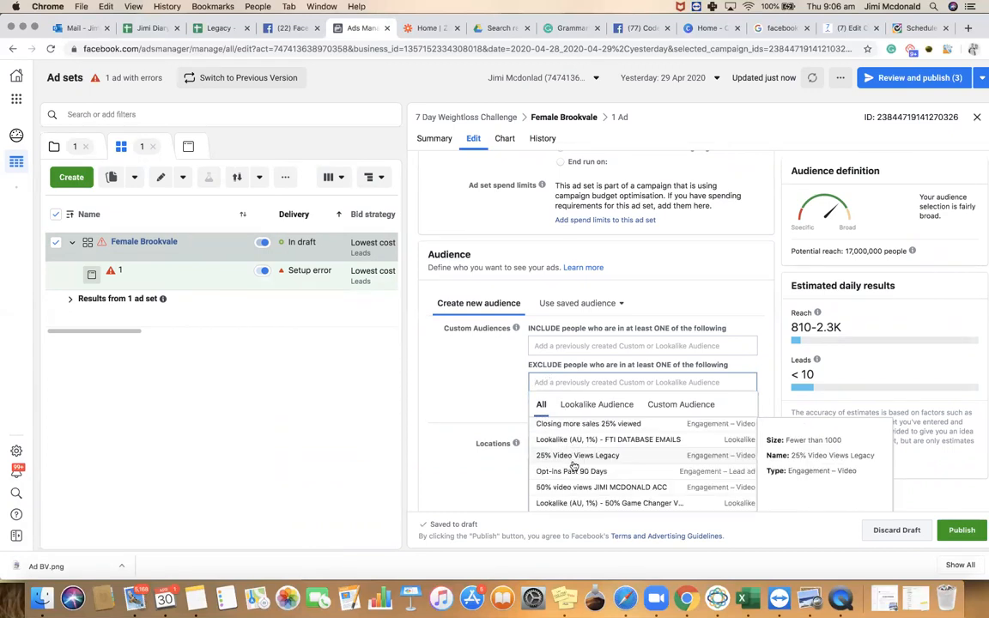
pyautogui.click(577, 457)
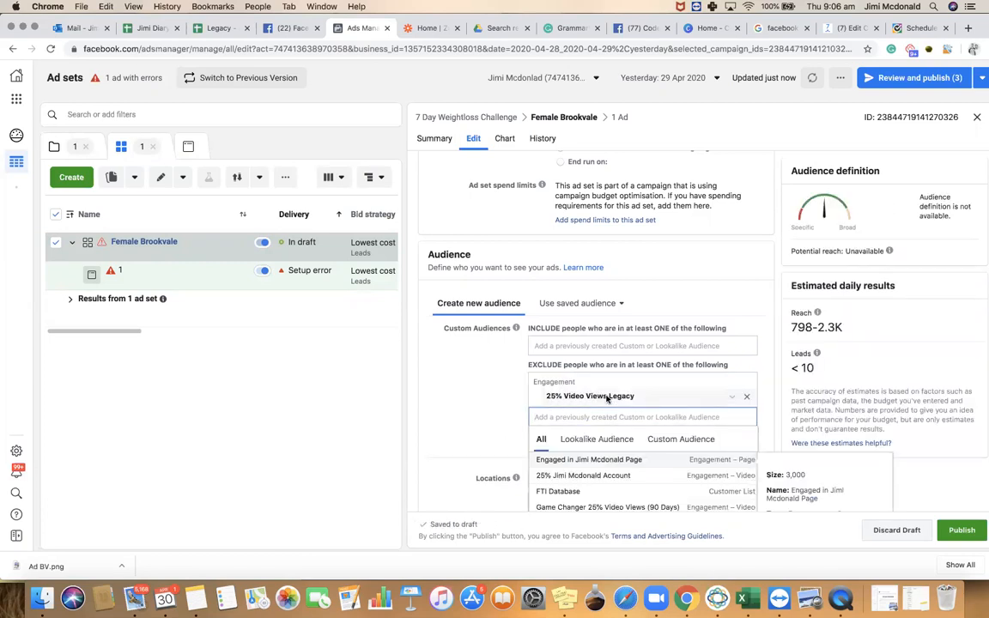
pyautogui.click(747, 398)
pyautogui.scroll(-3, 532, 391)
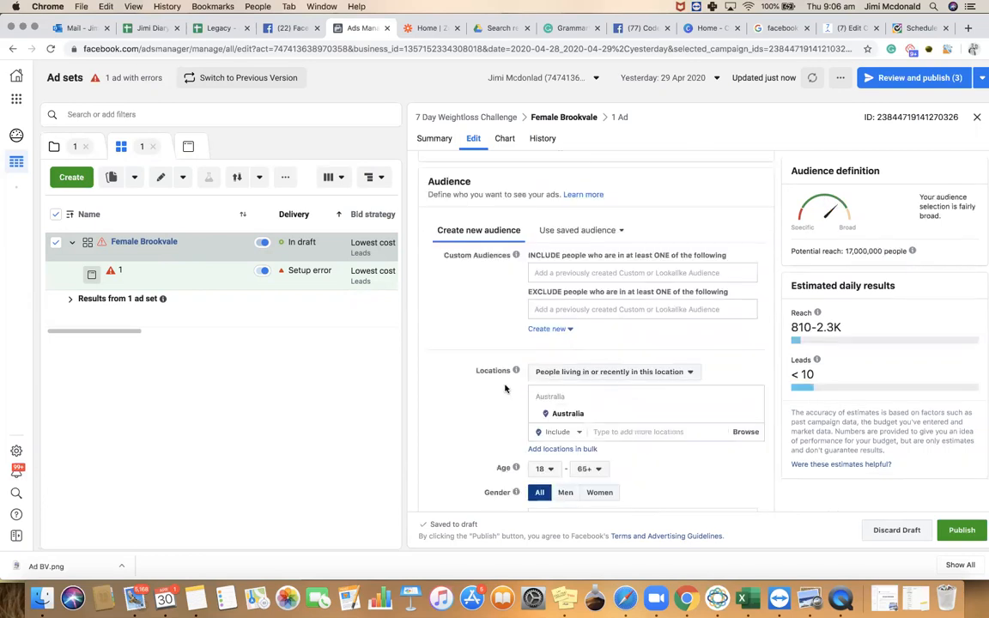
# Replace Australia with the suggested Sydney street address as the target location
pyautogui.click(613, 397)
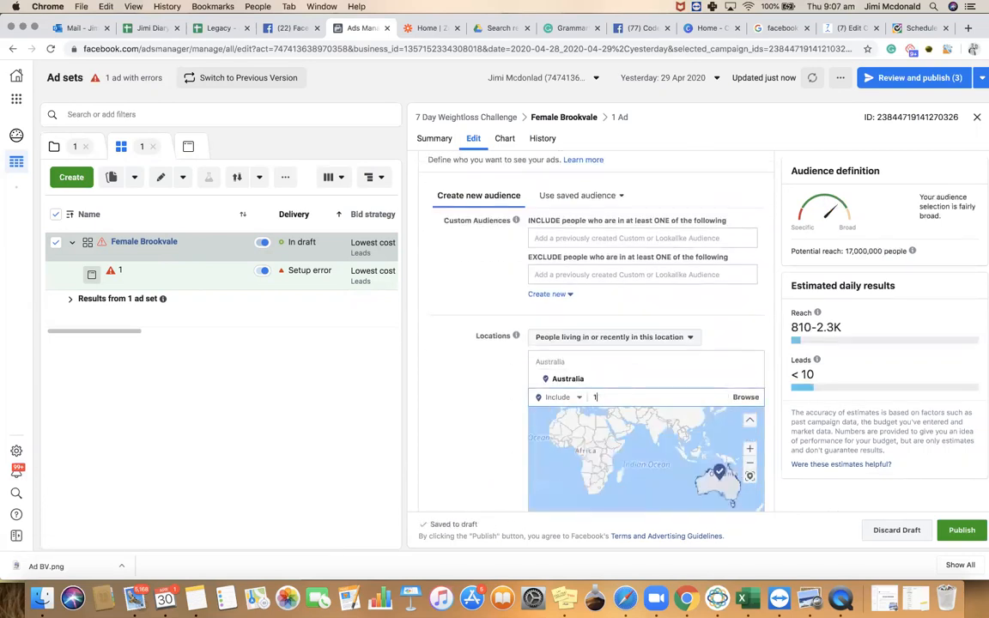
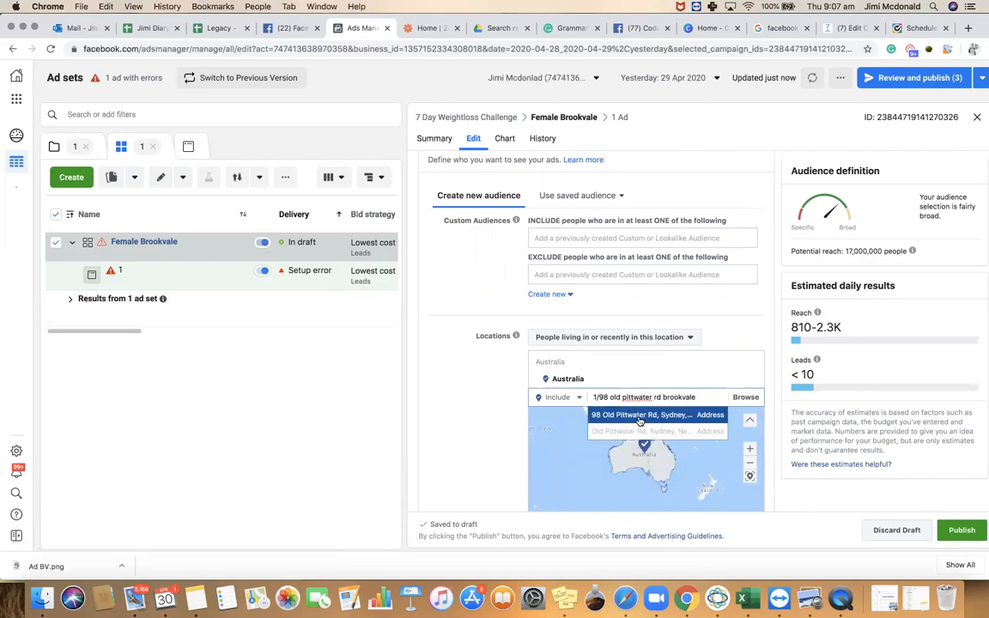
pyautogui.click(641, 416)
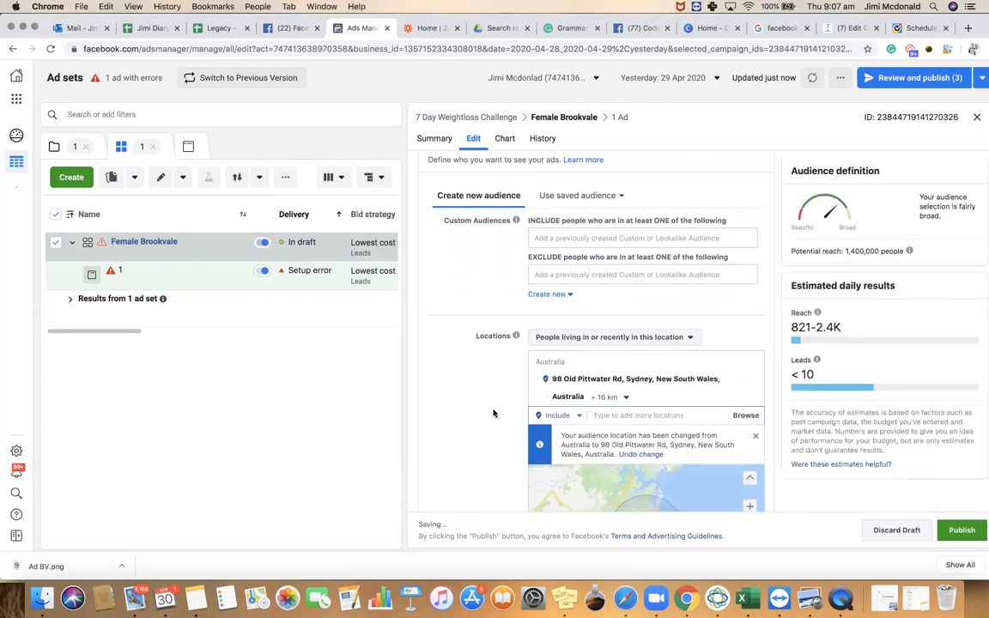
# Zoom the map and reduce the radius around the address from 16 km to 5 km
pyautogui.scroll(-2, 495, 409)
pyautogui.click(752, 341)
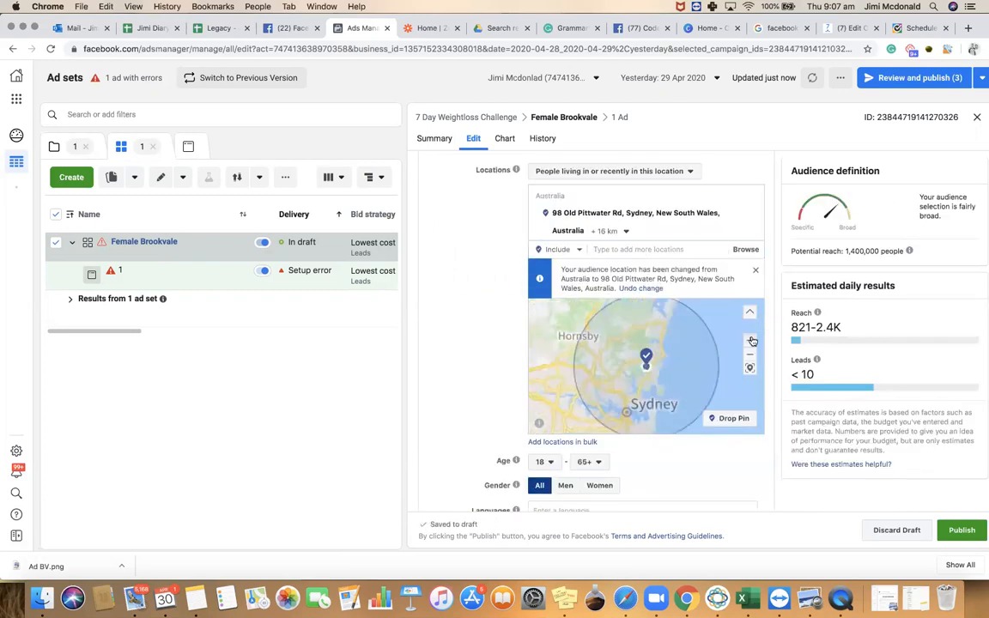
pyautogui.click(753, 341)
pyautogui.click(752, 340)
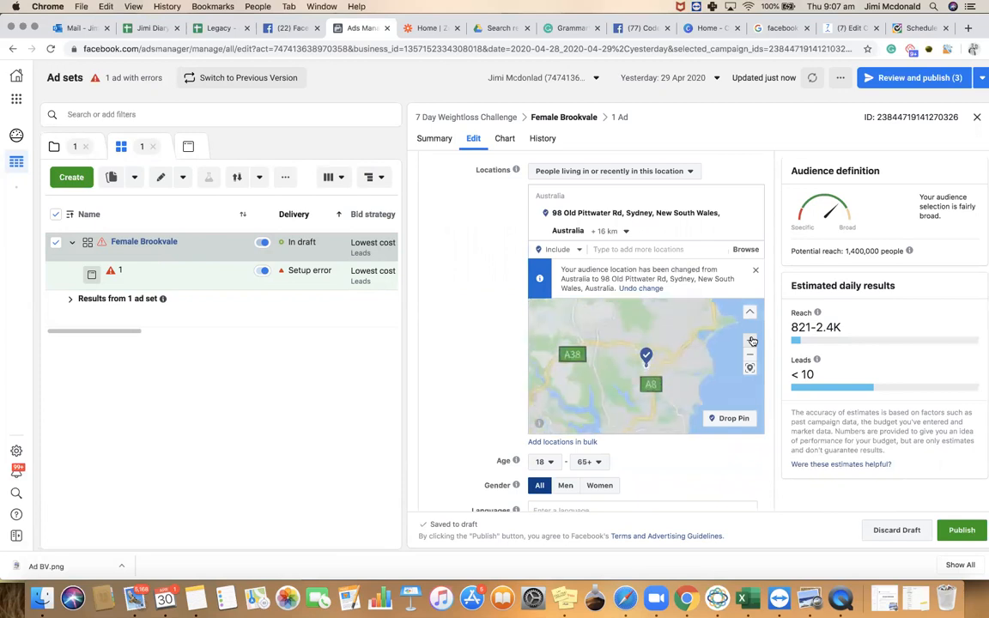
pyautogui.click(612, 231)
pyautogui.moveTo(659, 268); pyautogui.dragTo(650, 269)
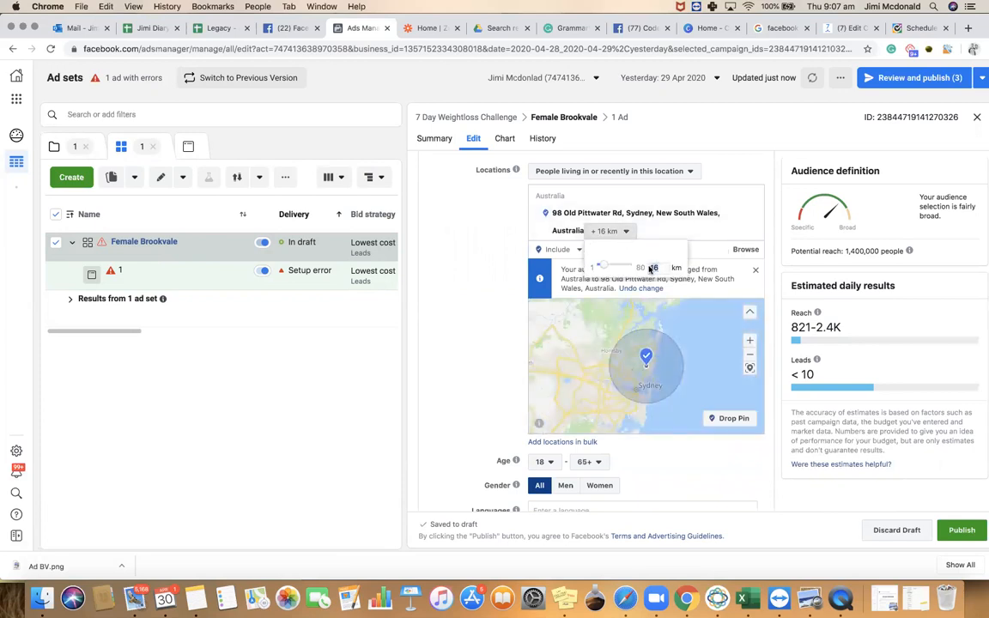
pyautogui.press('Return')
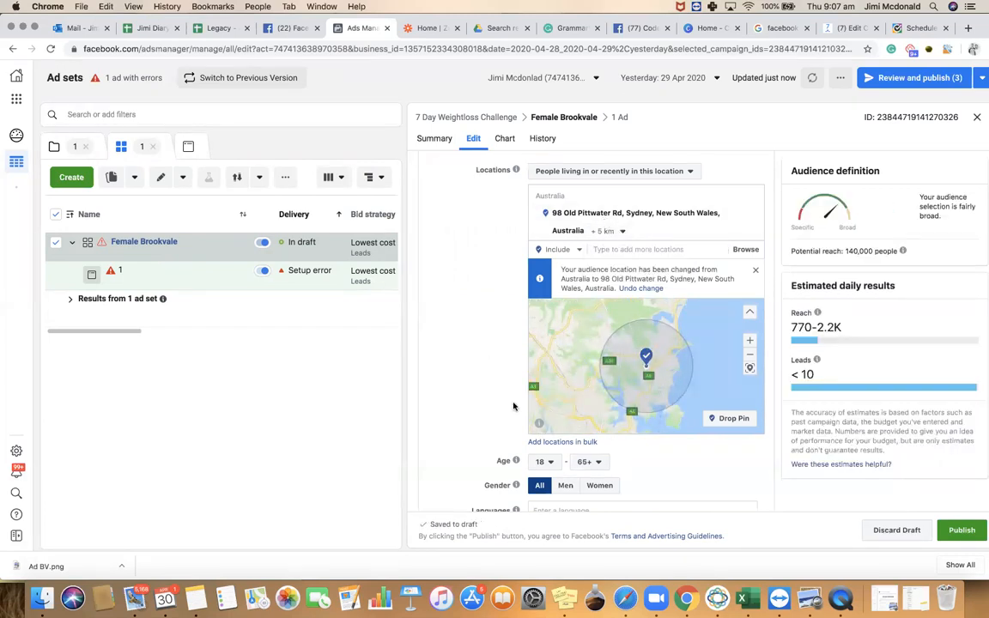
pyautogui.scroll(-1, 514, 403)
# Set the age range to 25–45 and gender to Women
pyautogui.click(545, 419)
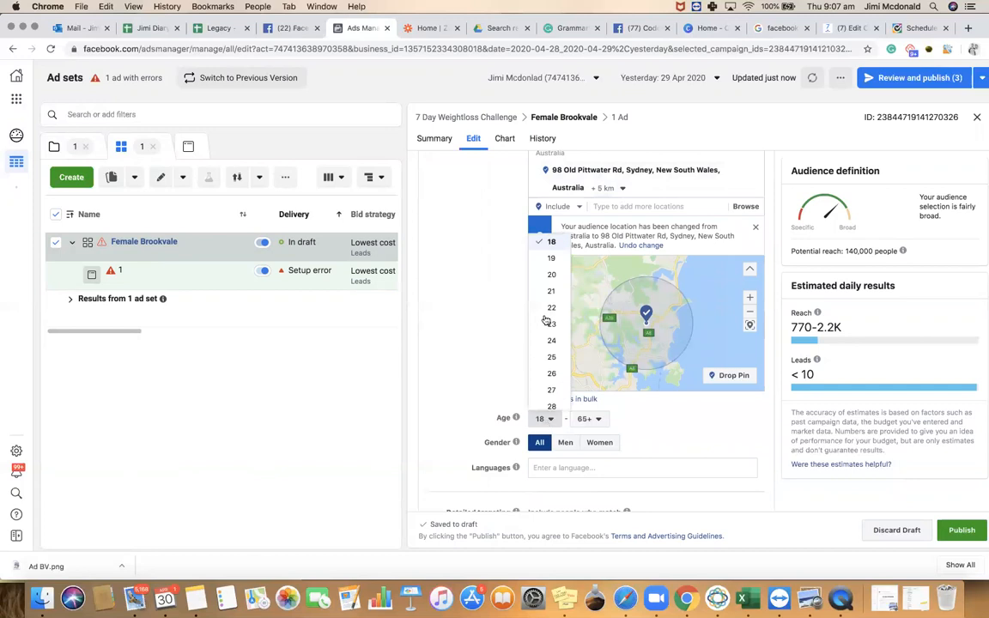
pyautogui.click(551, 337)
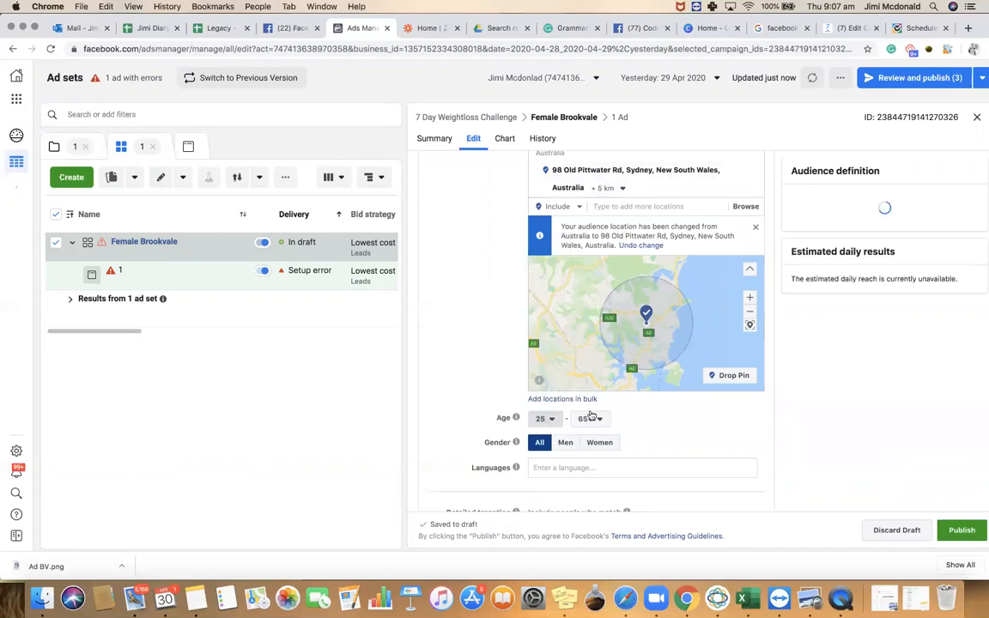
pyautogui.click(591, 420)
pyautogui.scroll(1, 595, 316)
pyautogui.scroll(4, 596, 316)
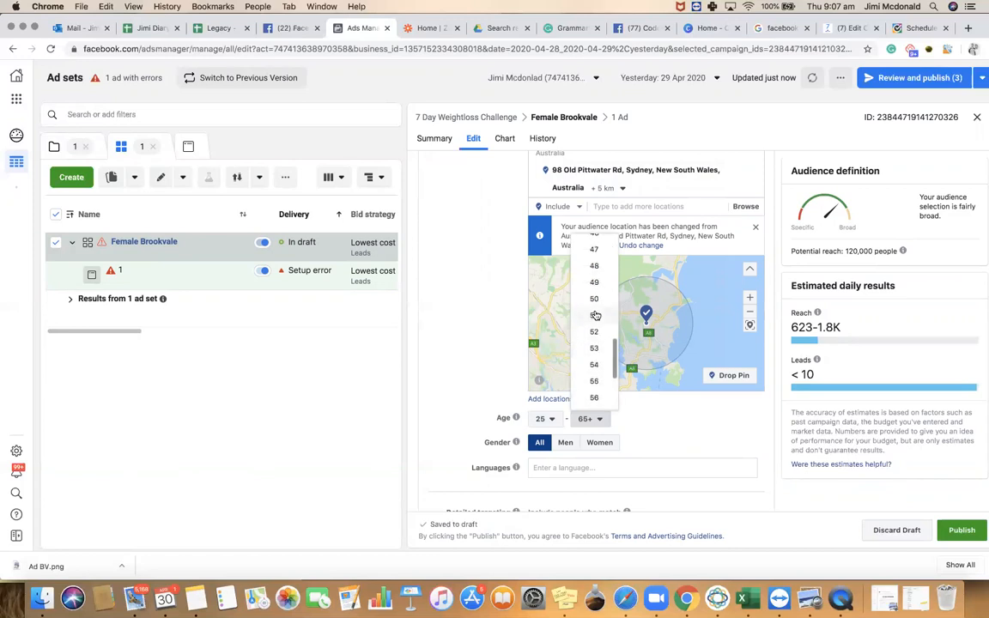
pyautogui.click(594, 246)
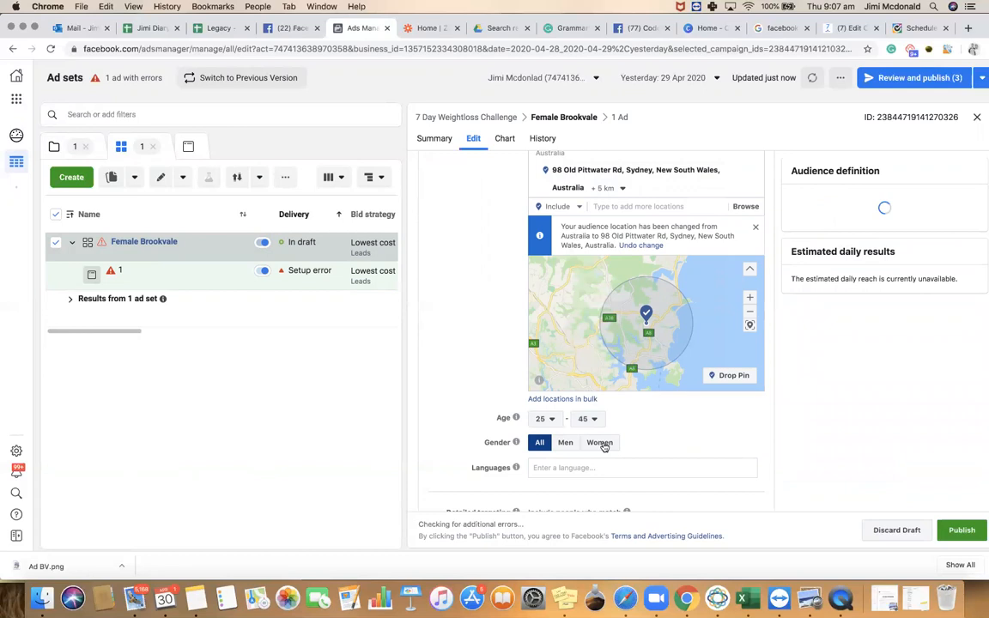
pyautogui.click(601, 443)
pyautogui.scroll(-3, 635, 425)
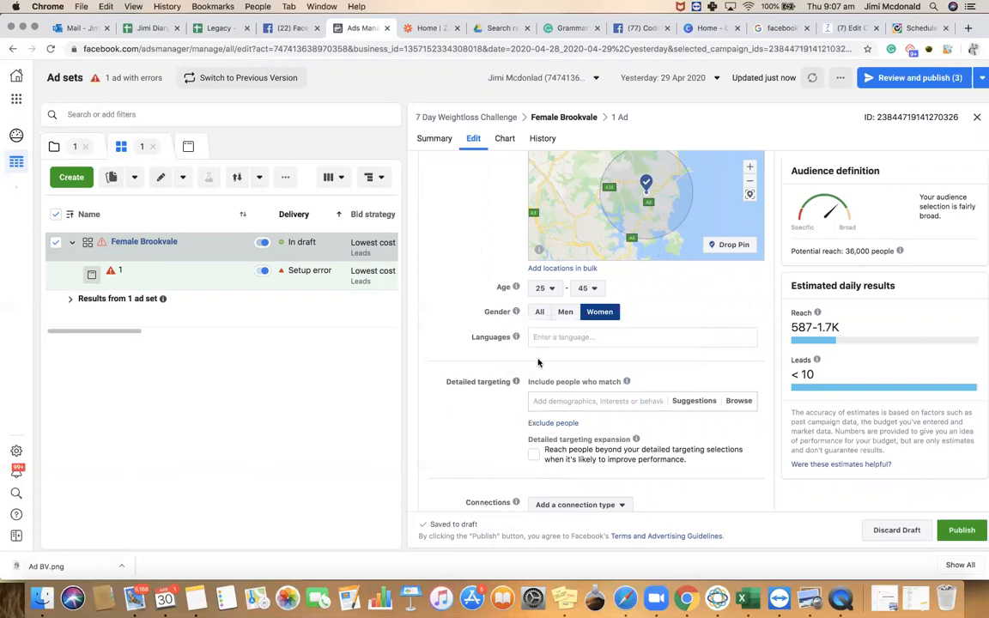
pyautogui.scroll(-3, 510, 376)
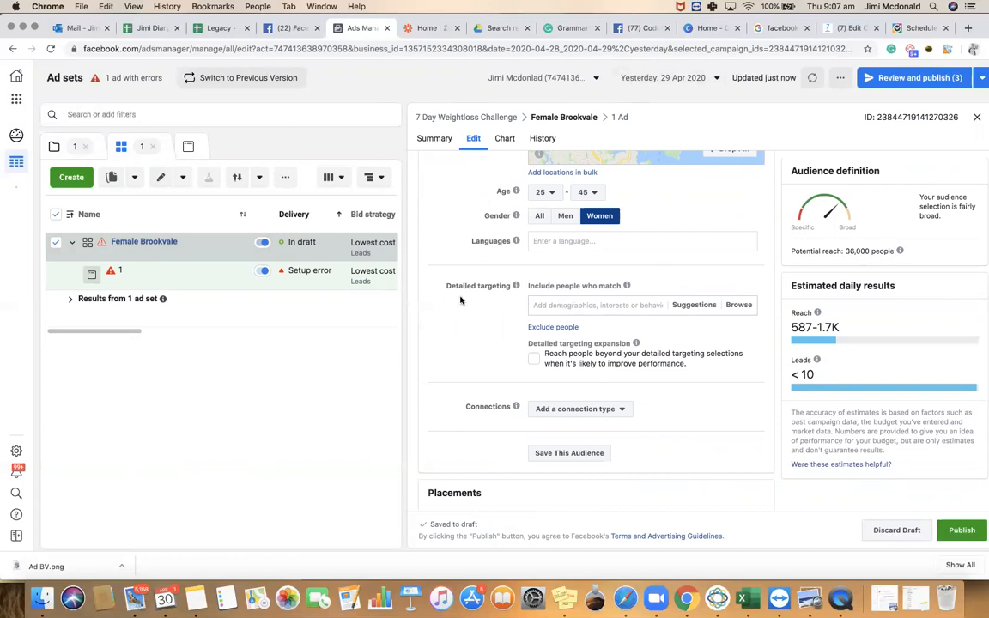
pyautogui.scroll(4, 460, 300)
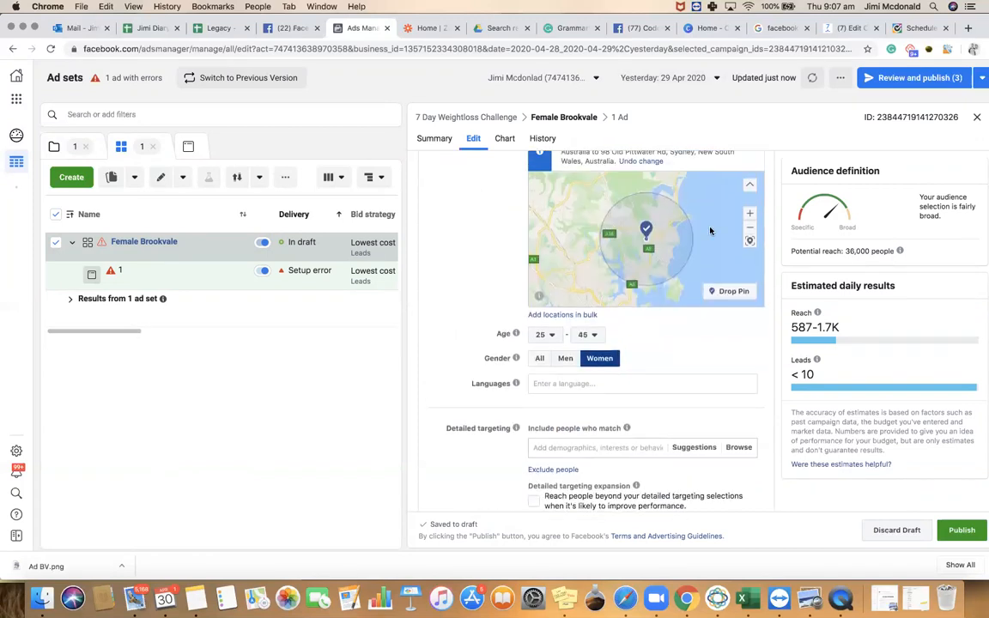
pyautogui.click(750, 227)
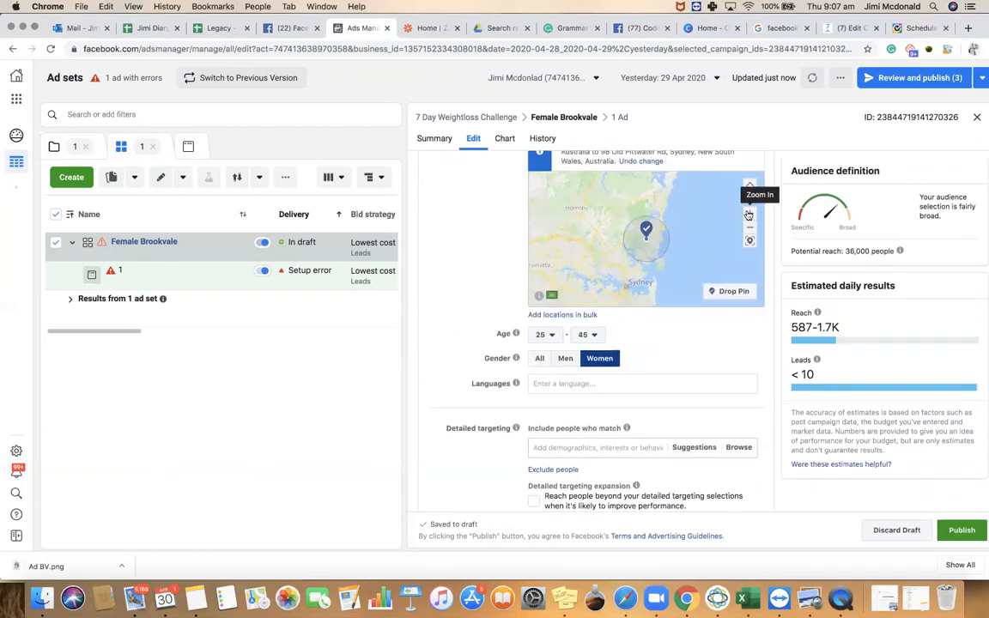
pyautogui.click(750, 213)
pyautogui.moveTo(594, 269); pyautogui.dragTo(620, 215)
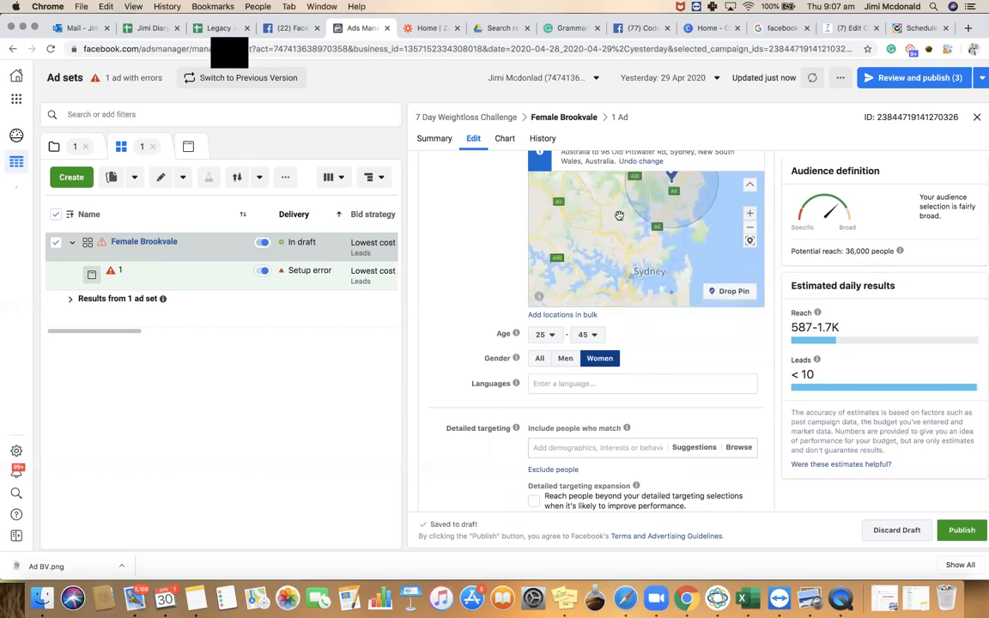
pyautogui.click(750, 215)
pyautogui.moveTo(625, 261); pyautogui.dragTo(636, 243)
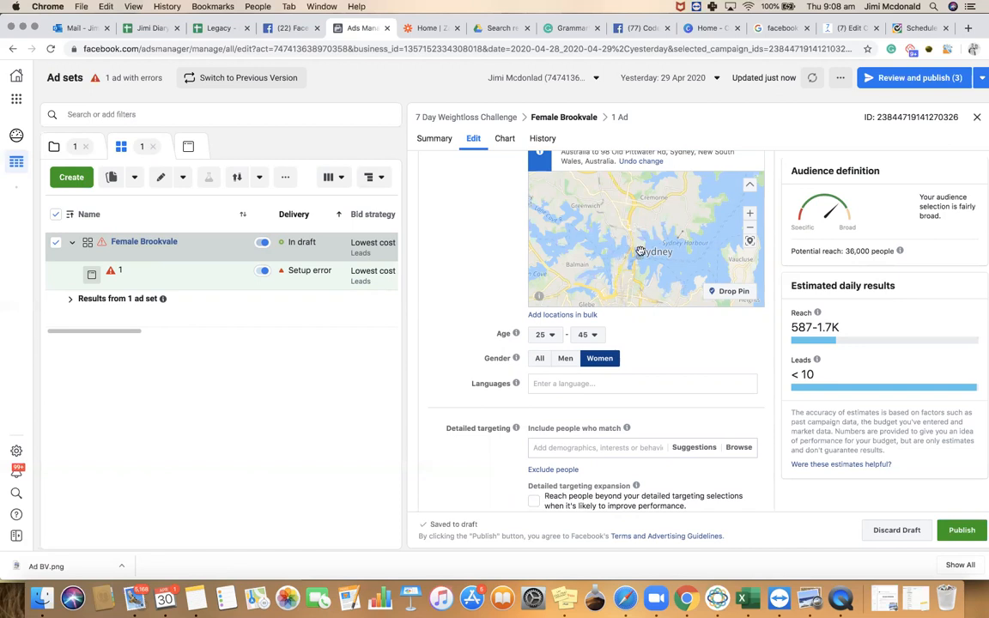
pyautogui.click(730, 291)
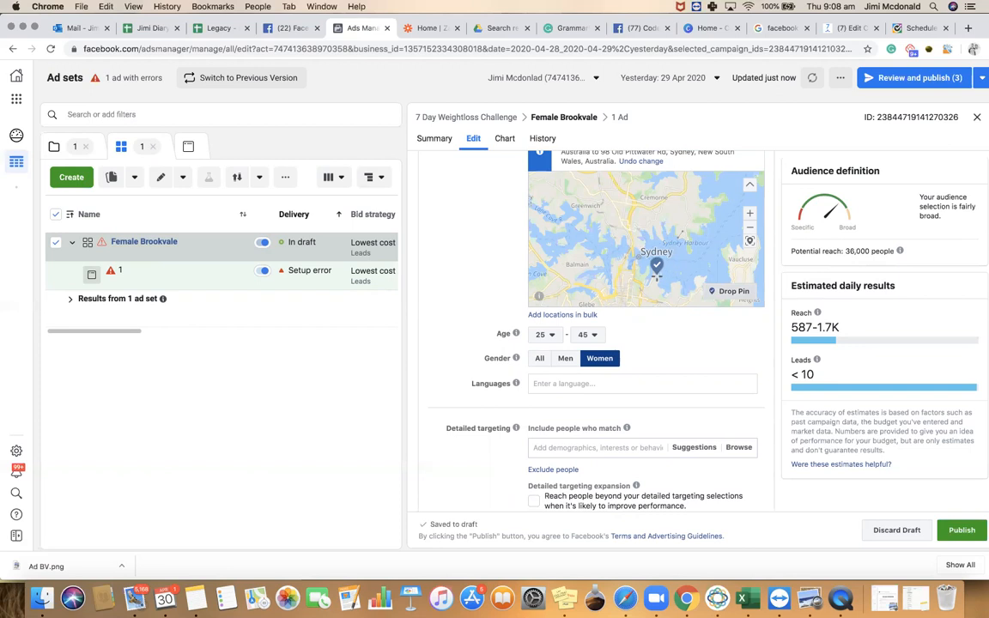
pyautogui.click(653, 286)
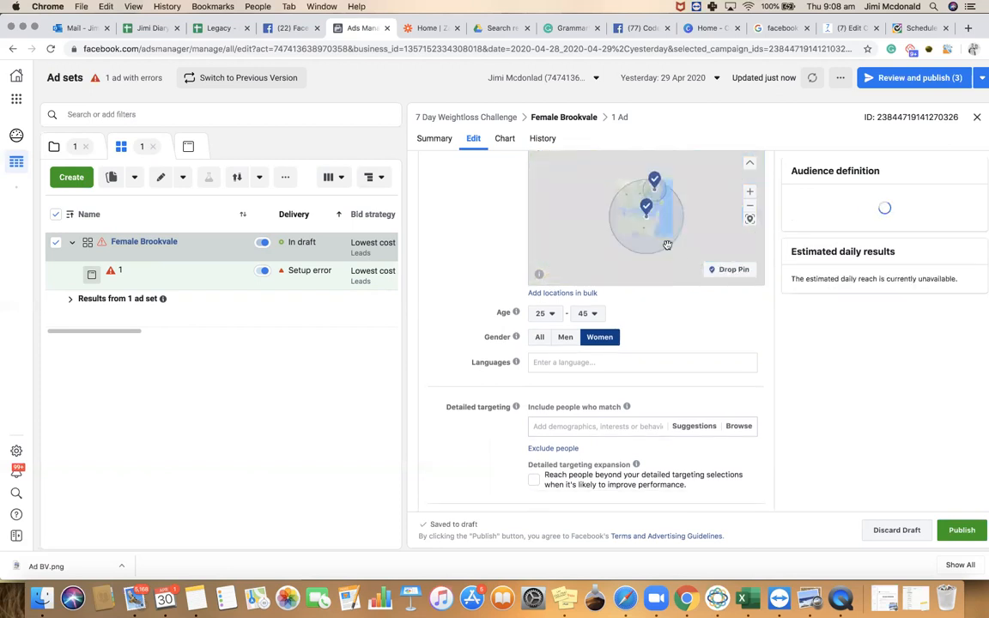
pyautogui.click(750, 193)
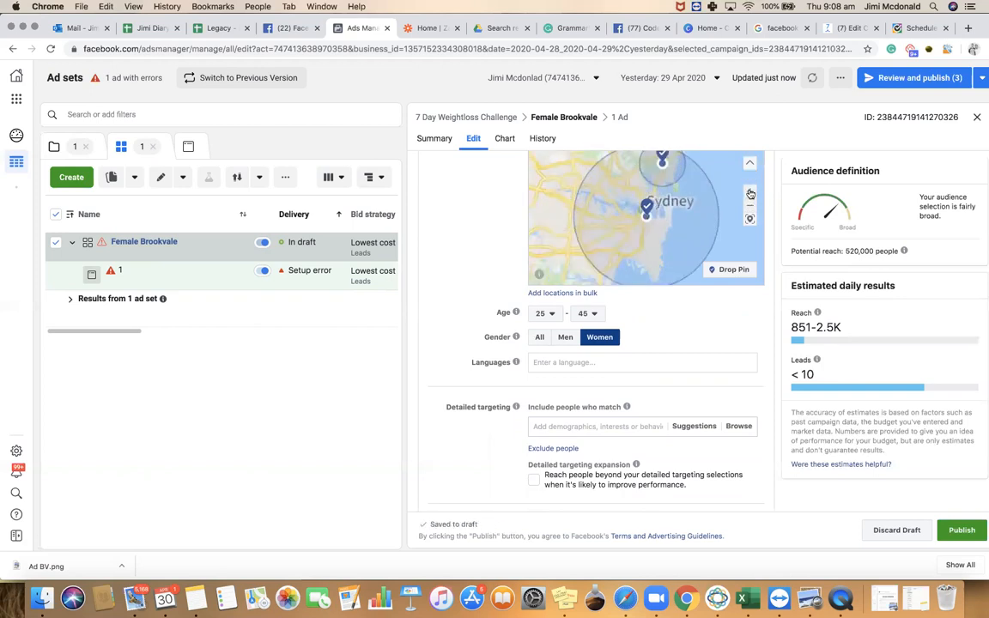
pyautogui.click(750, 193)
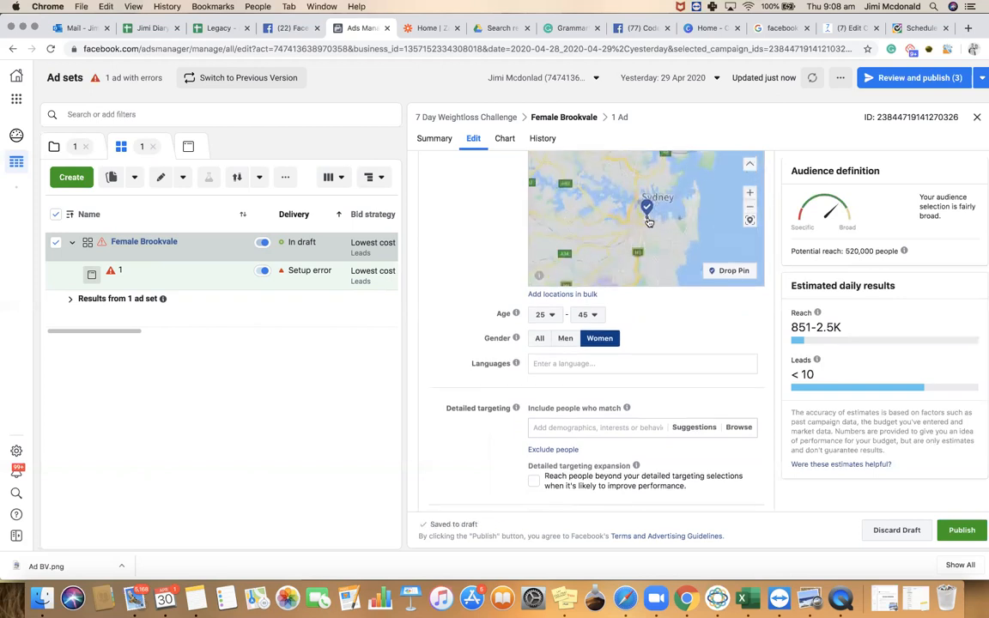
pyautogui.click(648, 215)
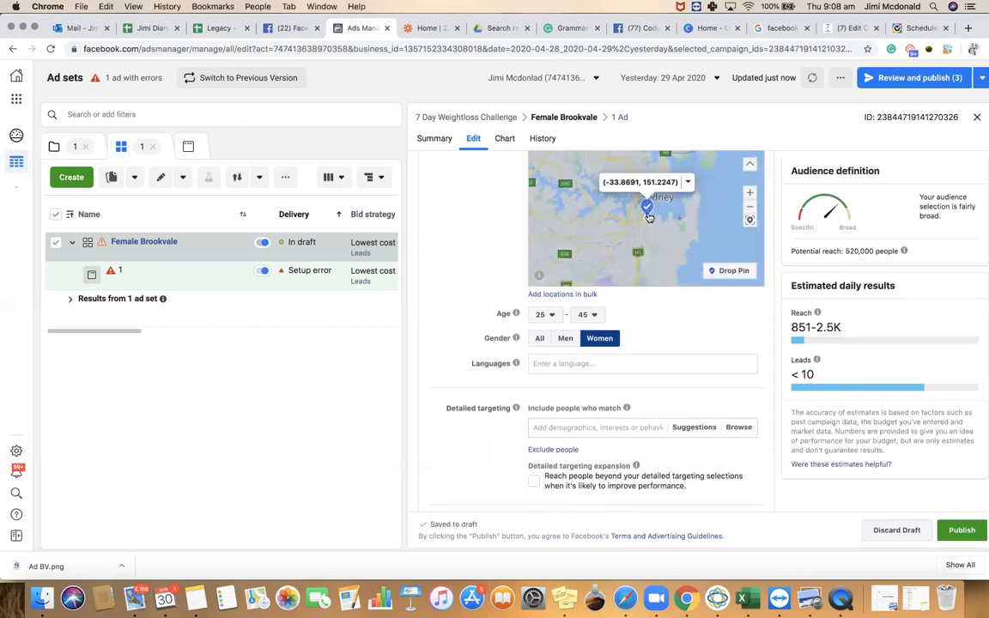
pyautogui.click(686, 185)
pyautogui.click(703, 208)
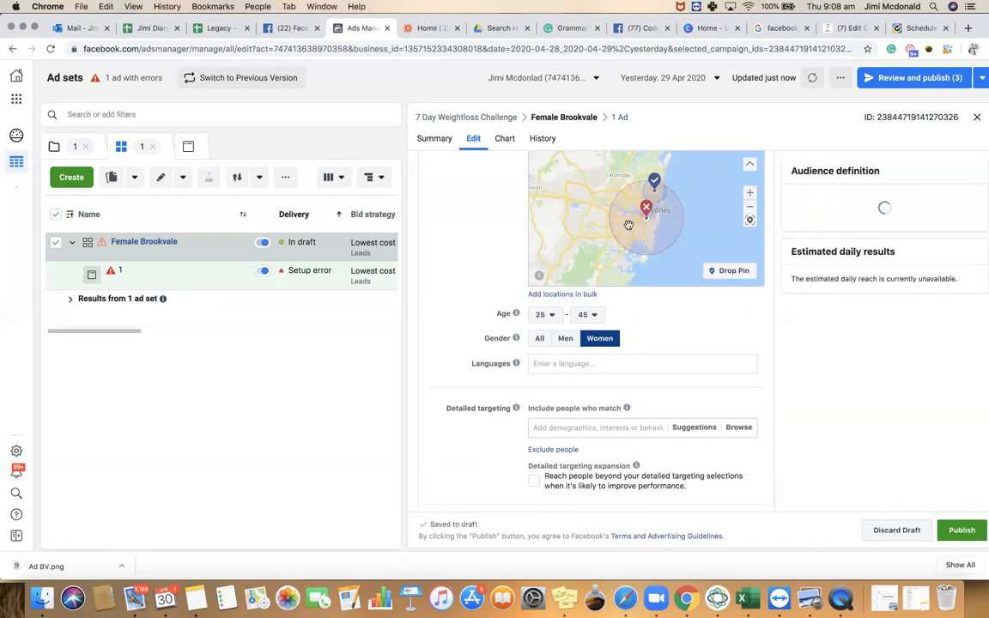
pyautogui.scroll(5, 480, 229)
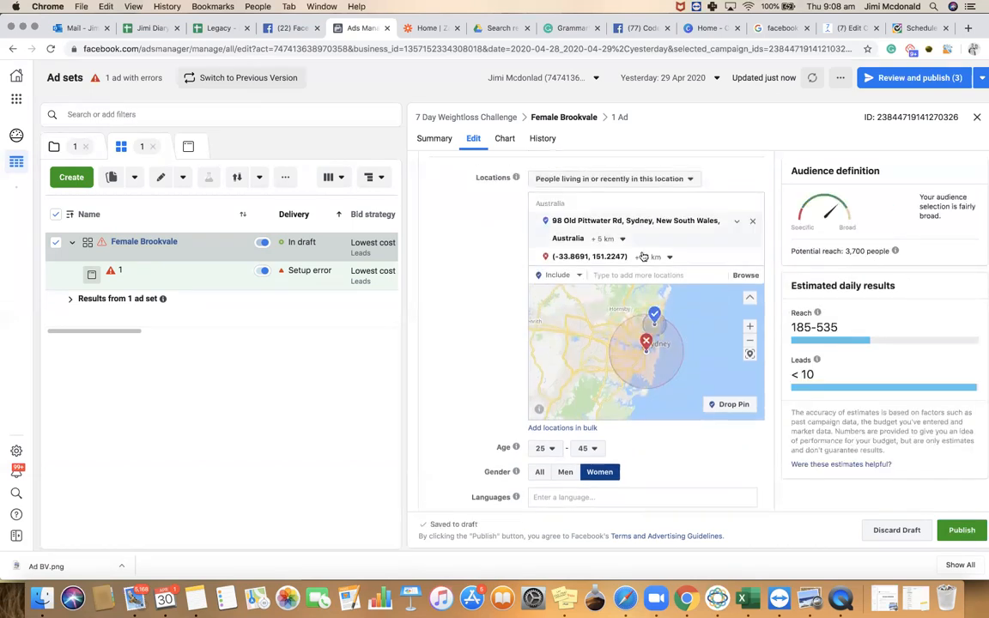
pyautogui.click(671, 258)
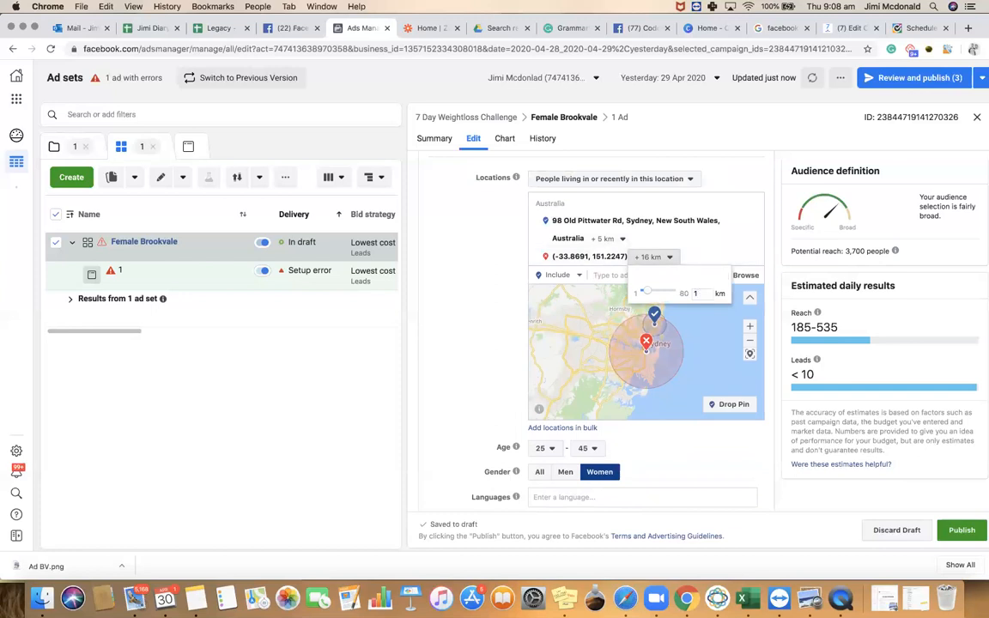
pyautogui.press('Return')
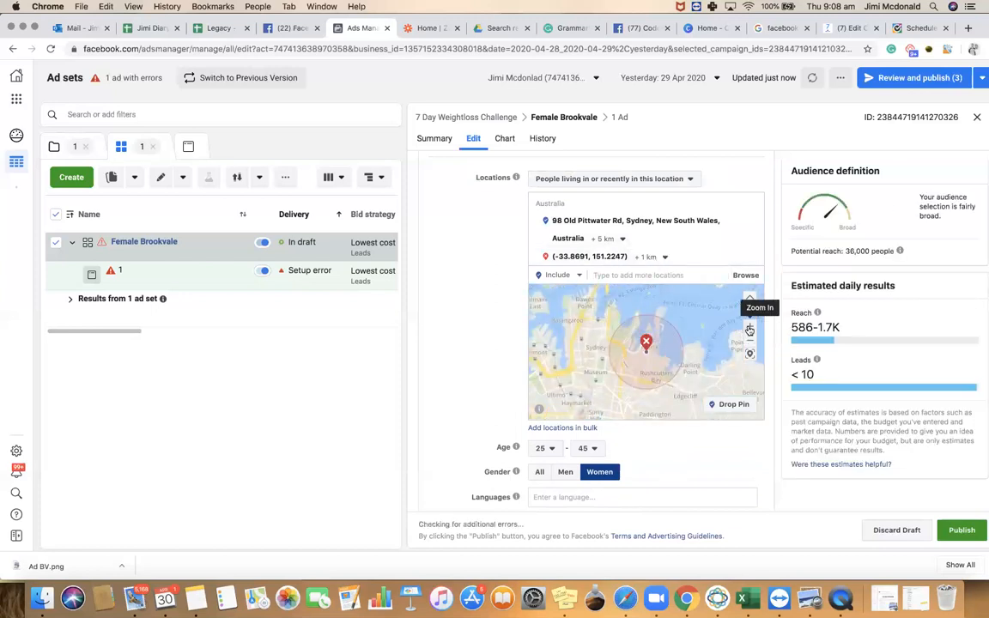
pyautogui.click(750, 327)
pyautogui.moveTo(676, 355); pyautogui.dragTo(671, 413)
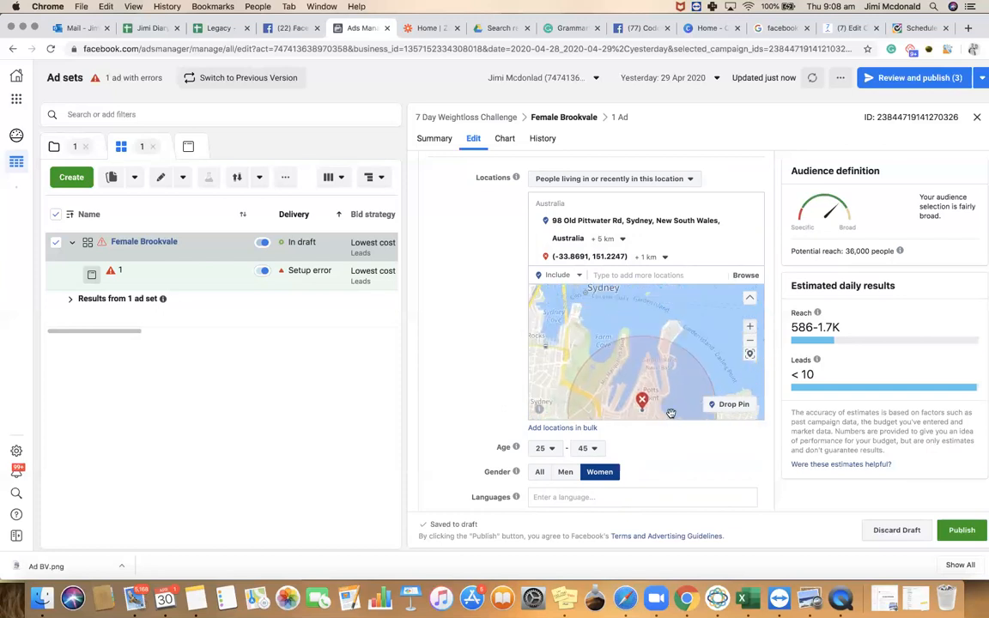
pyautogui.moveTo(677, 321); pyautogui.dragTo(663, 370)
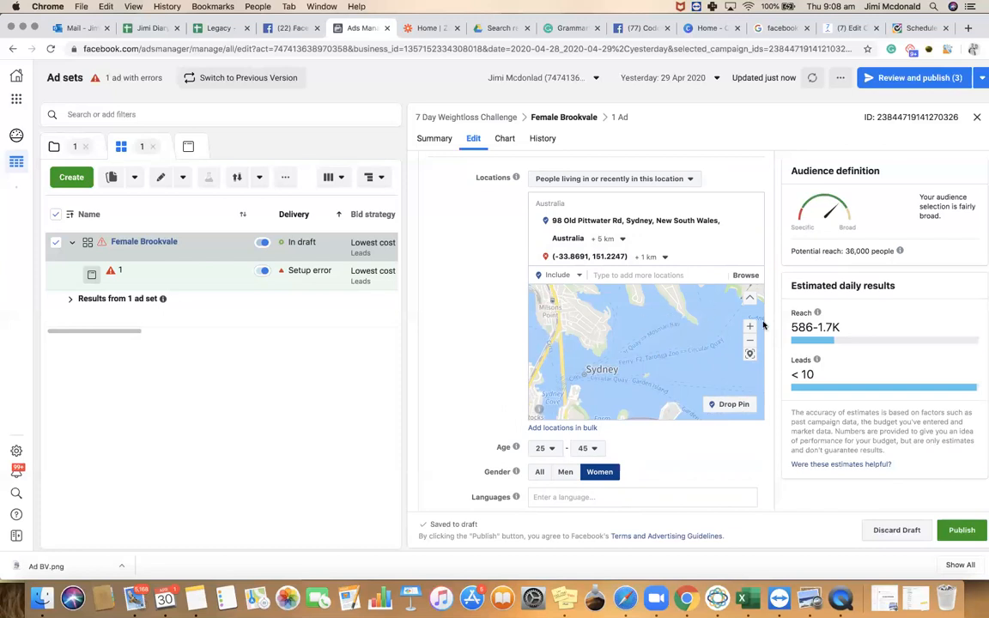
pyautogui.click(729, 403)
pyautogui.click(598, 331)
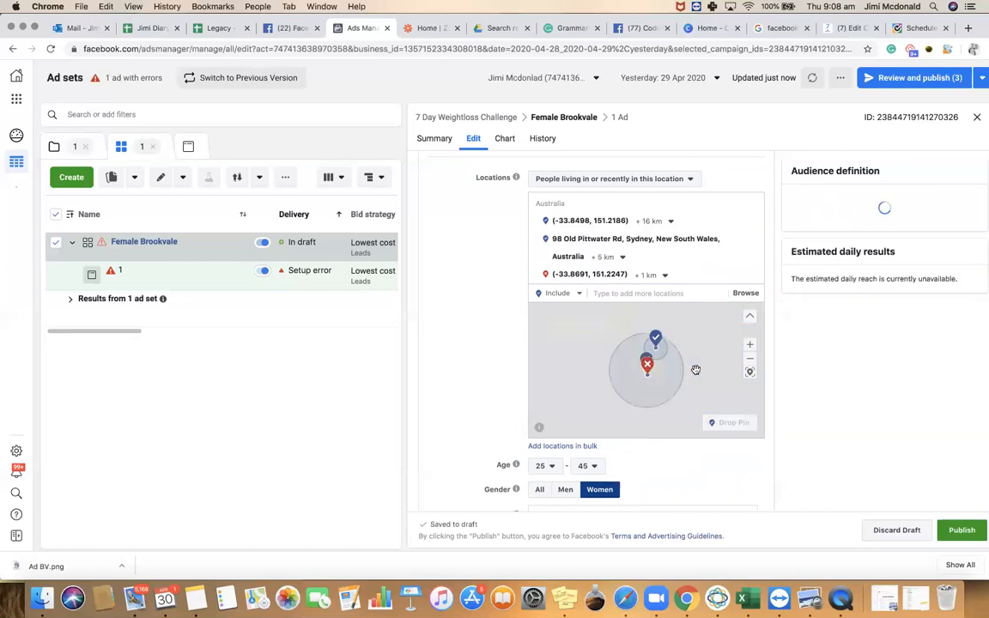
pyautogui.click(748, 344)
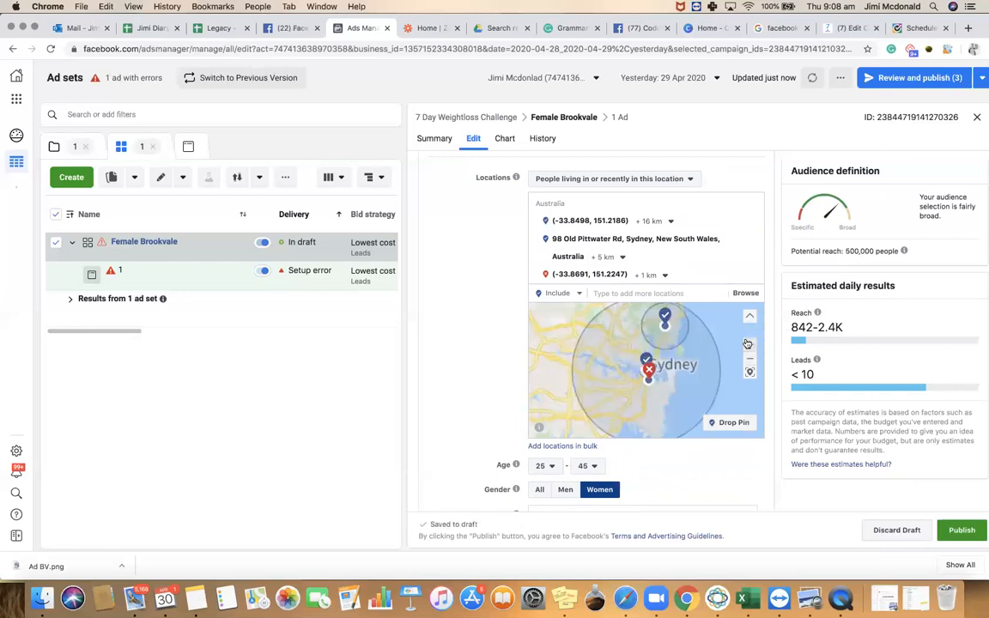
pyautogui.click(748, 344)
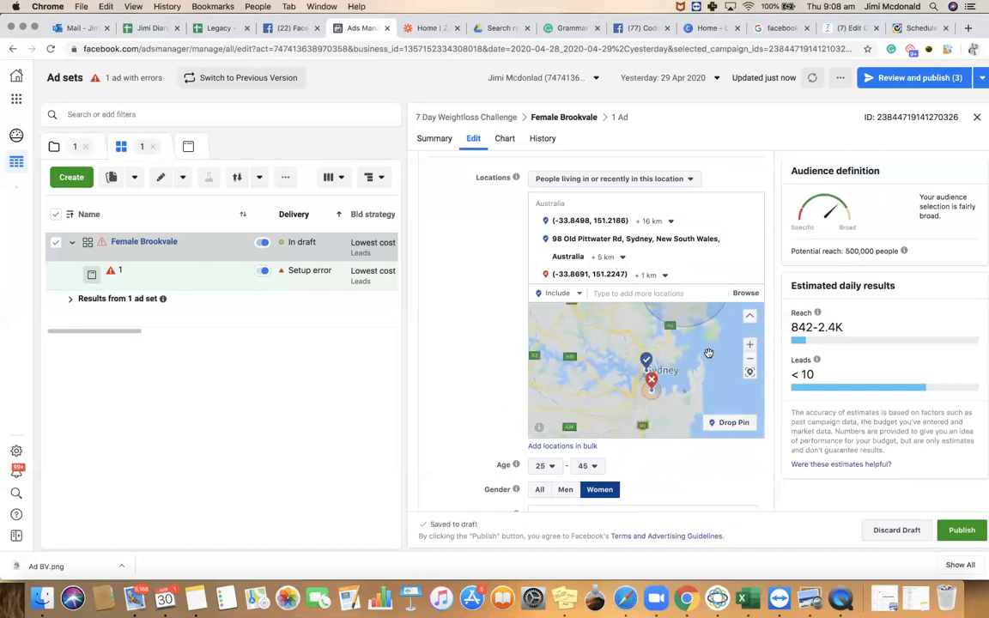
pyautogui.moveTo(718, 275)
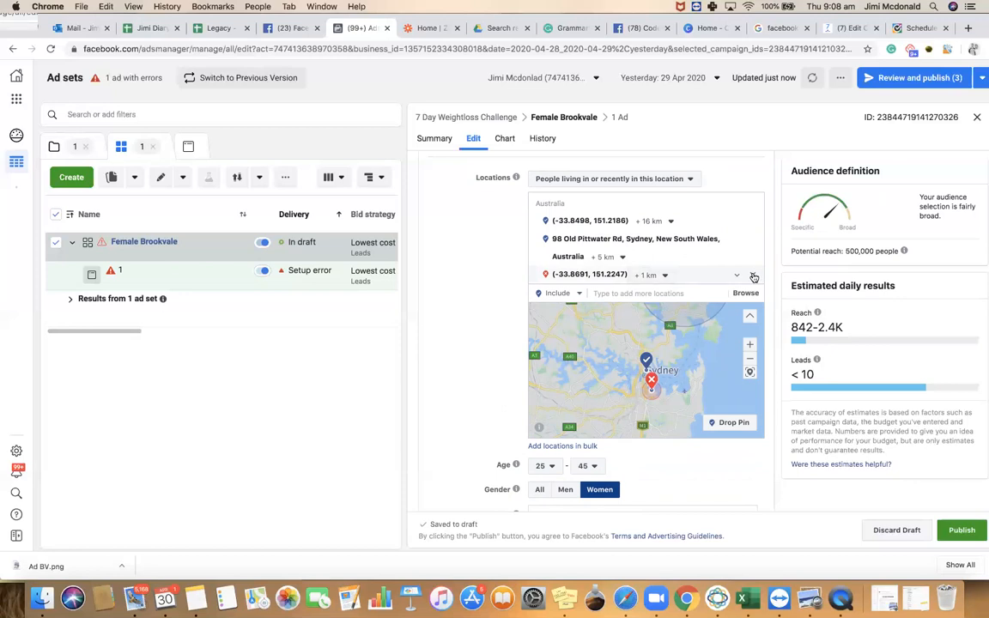
pyautogui.click(753, 276)
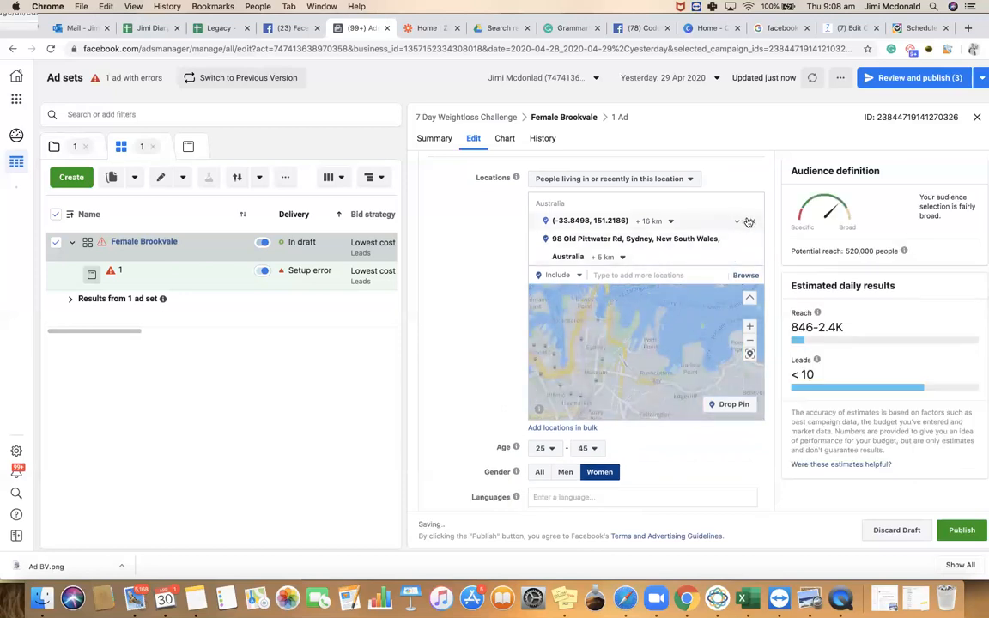
pyautogui.click(754, 223)
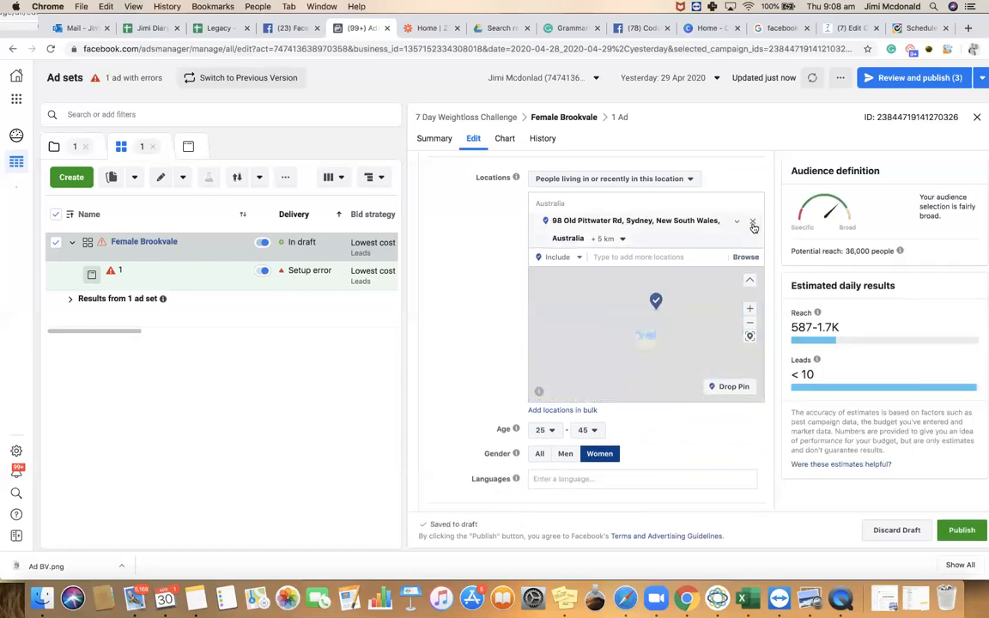
pyautogui.click(751, 312)
pyautogui.click(751, 312)
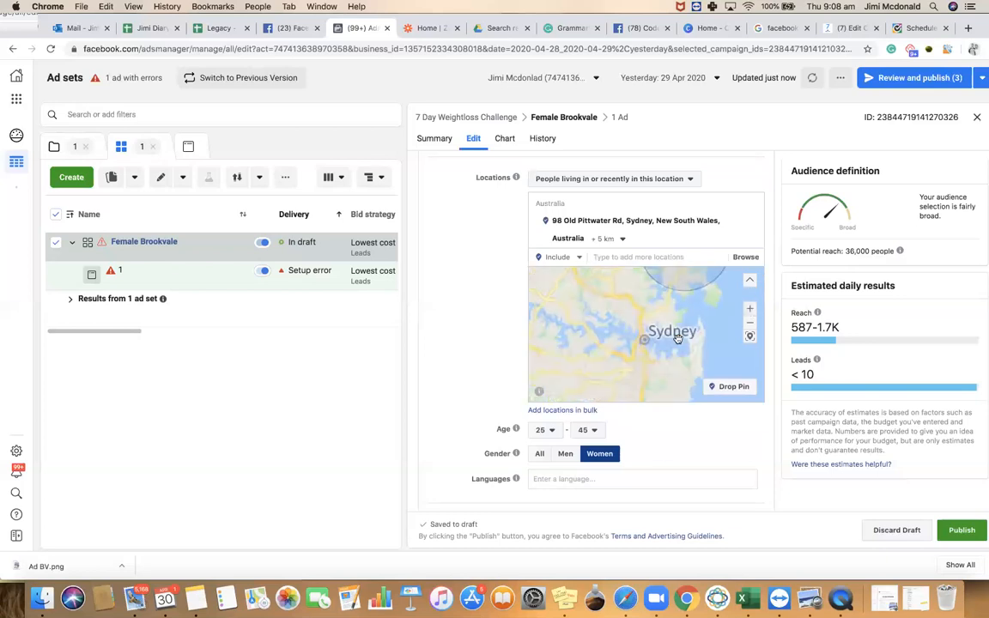
pyautogui.moveTo(678, 337); pyautogui.dragTo(654, 371)
pyautogui.scroll(-4, 588, 480)
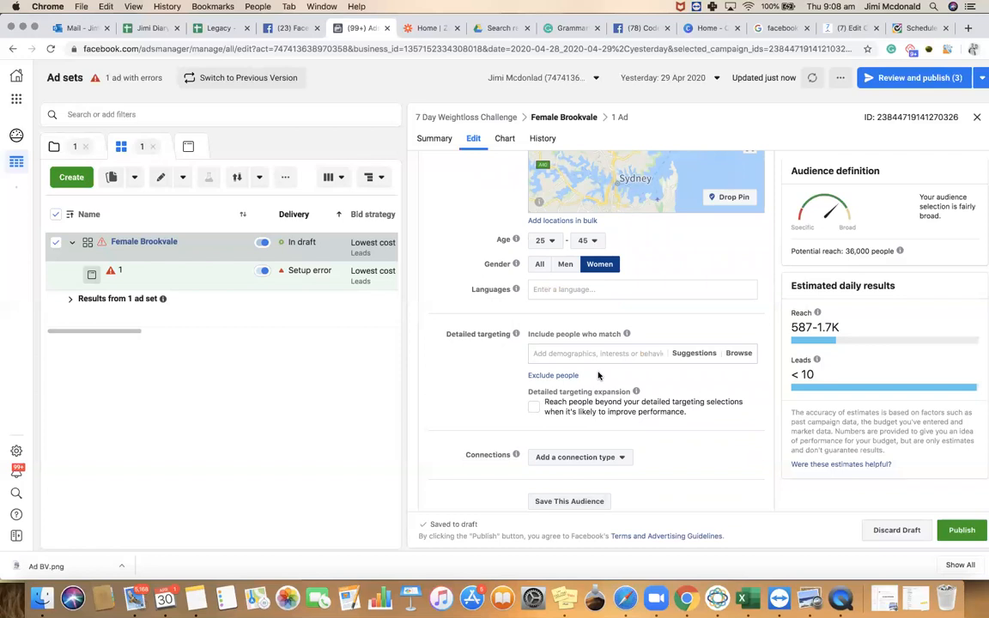
pyautogui.scroll(-2, 599, 375)
pyautogui.scroll(6, 599, 374)
pyautogui.scroll(-3, 613, 361)
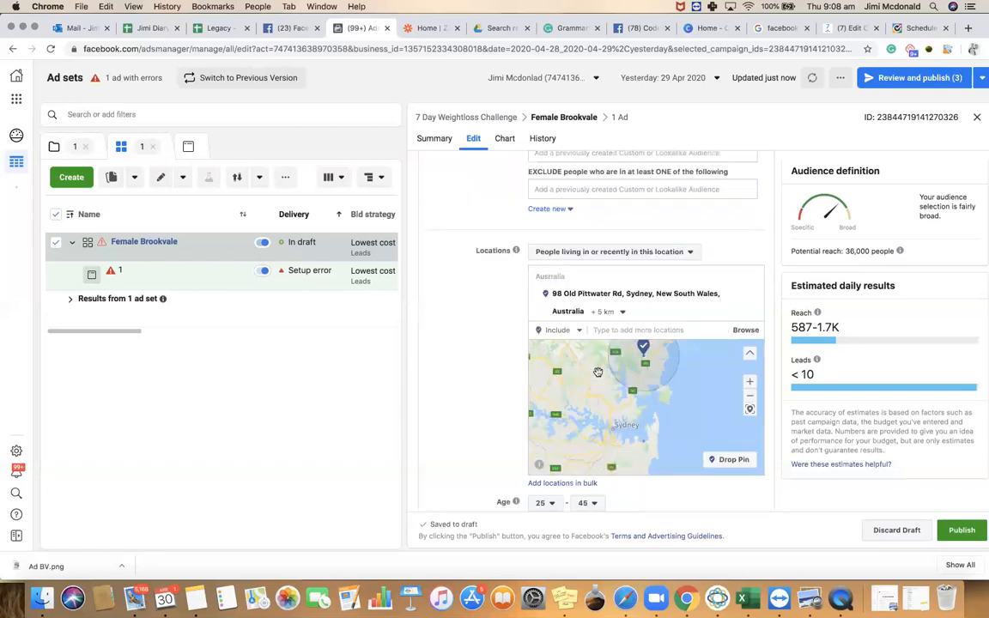
pyautogui.scroll(-1, 487, 383)
pyautogui.scroll(-6, 486, 383)
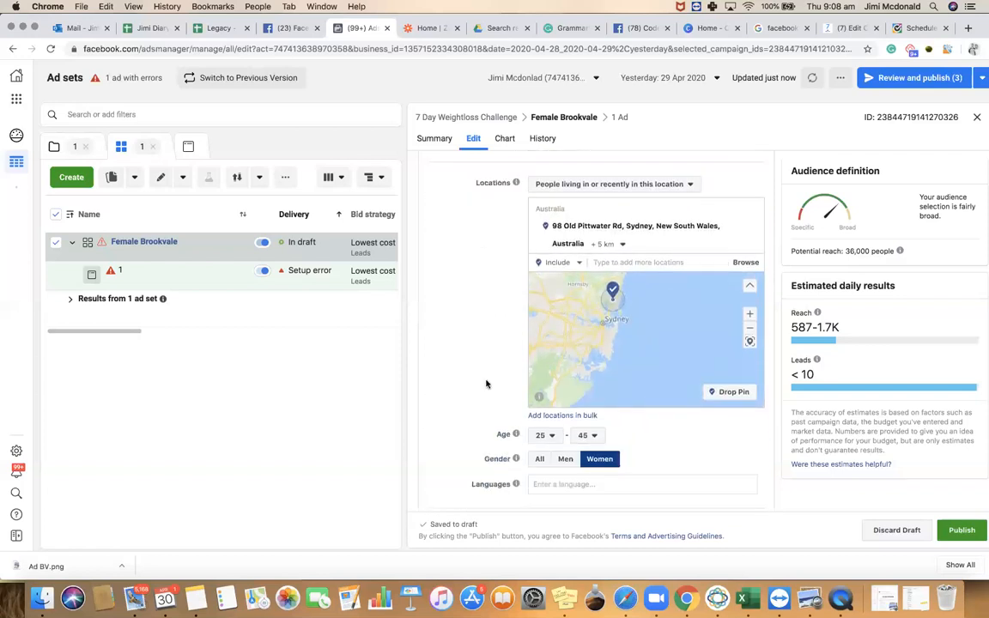
pyautogui.scroll(-6, 486, 384)
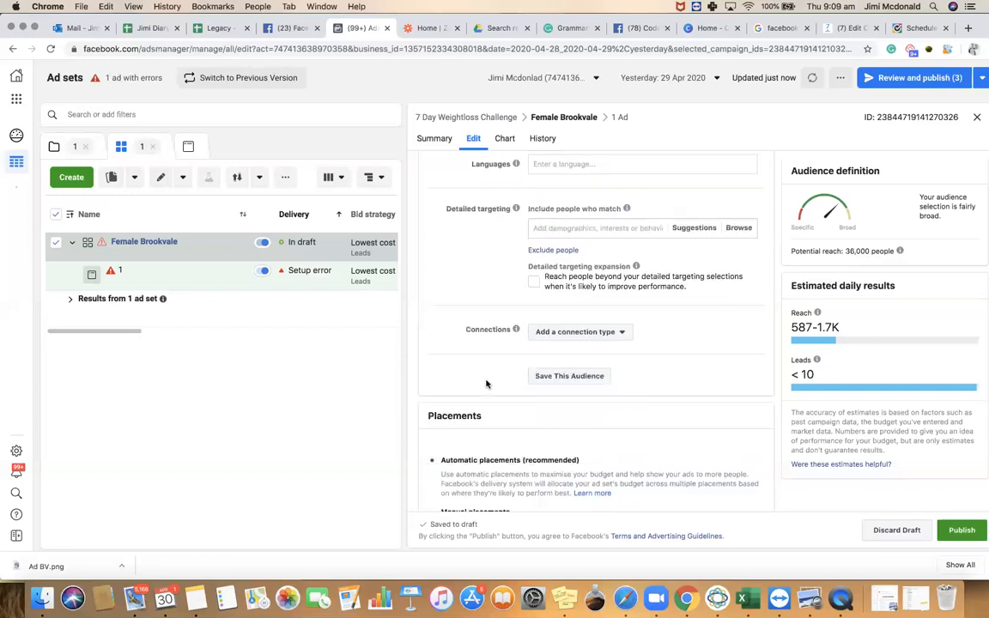
pyautogui.scroll(-1, 486, 384)
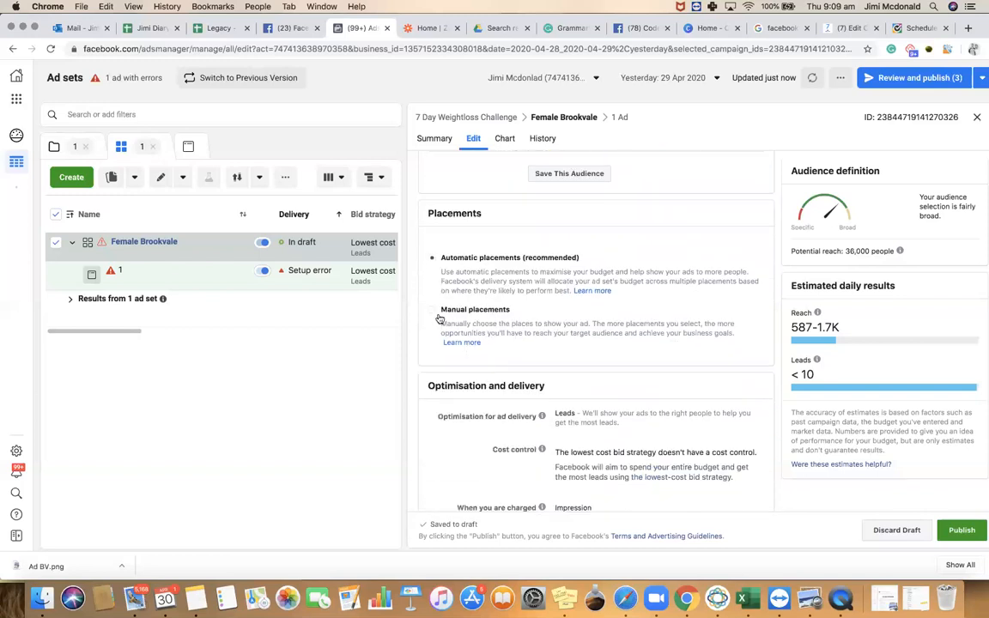
# Switch to Manual placements and untick Instagram Explore and all Stories placements
pyautogui.click(433, 312)
pyautogui.scroll(-4, 552, 335)
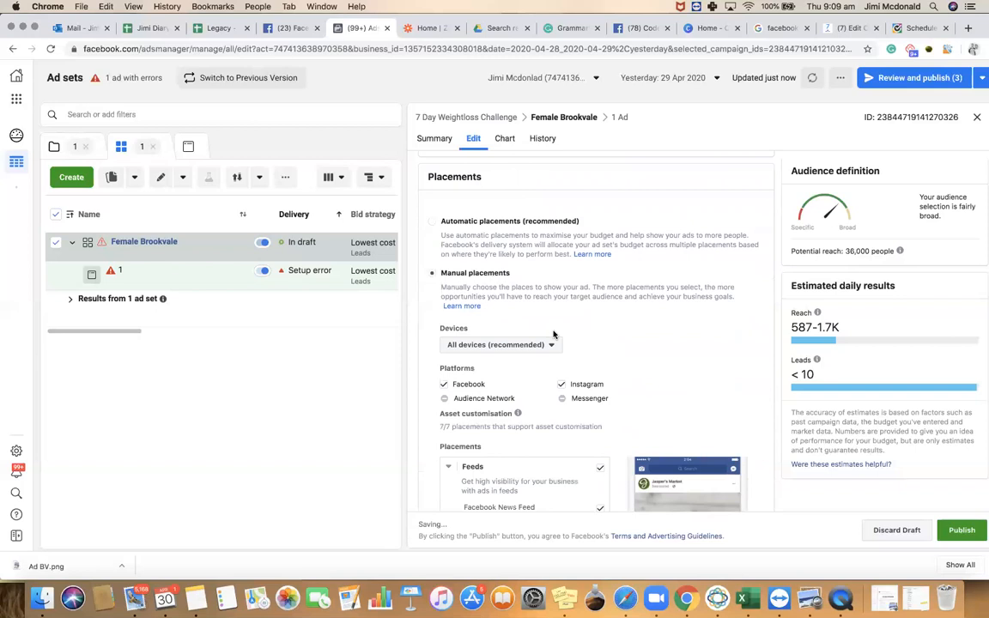
pyautogui.scroll(-2, 542, 383)
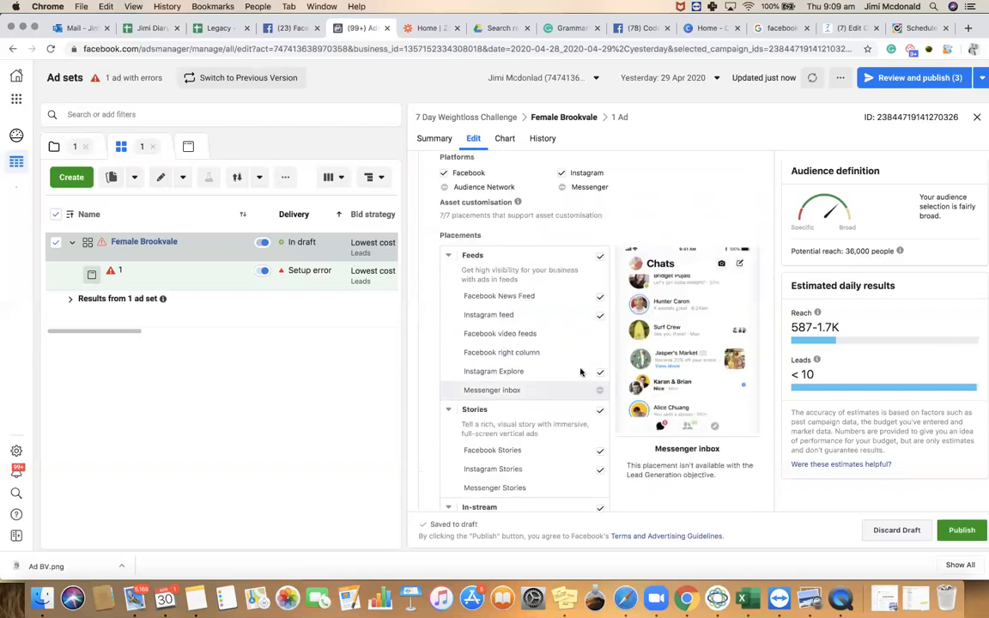
pyautogui.click(574, 364)
pyautogui.scroll(-2, 571, 361)
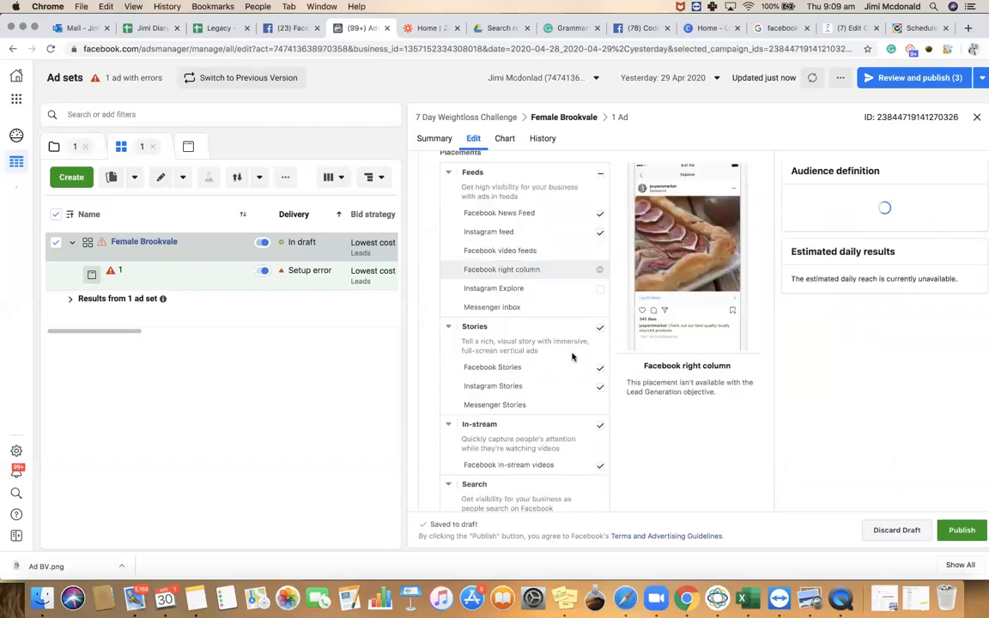
pyautogui.click(601, 326)
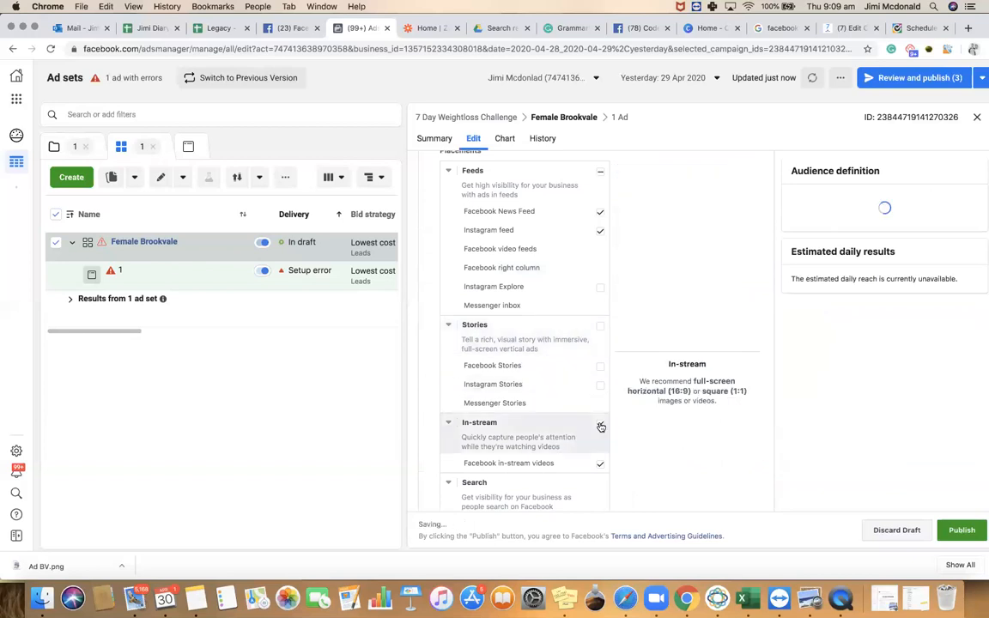
# Untick In-stream too, keeping only Facebook News Feed and Instagram feed
pyautogui.scroll(-2, 581, 397)
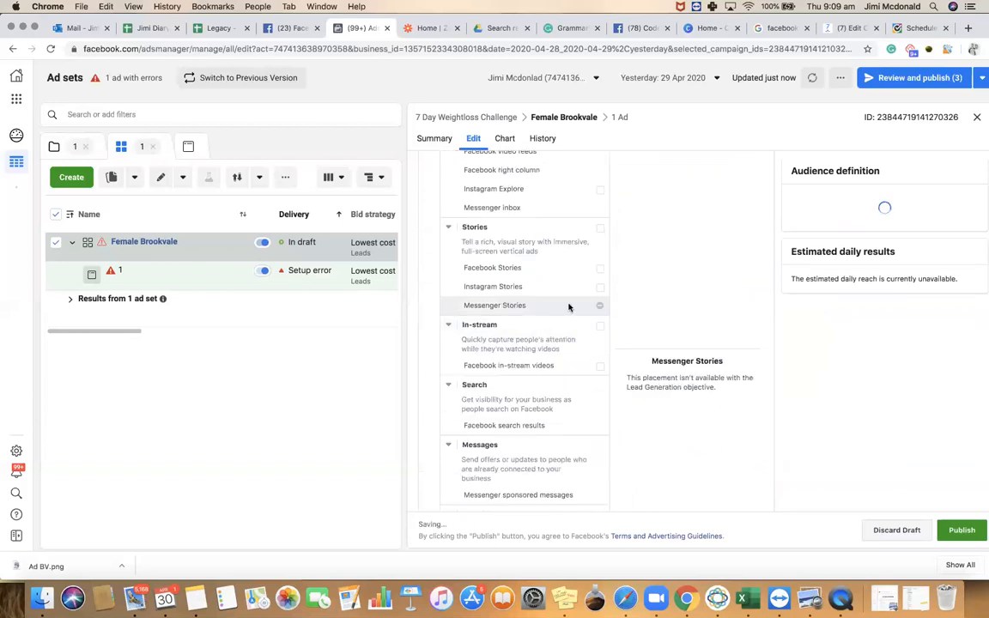
pyautogui.scroll(3, 568, 307)
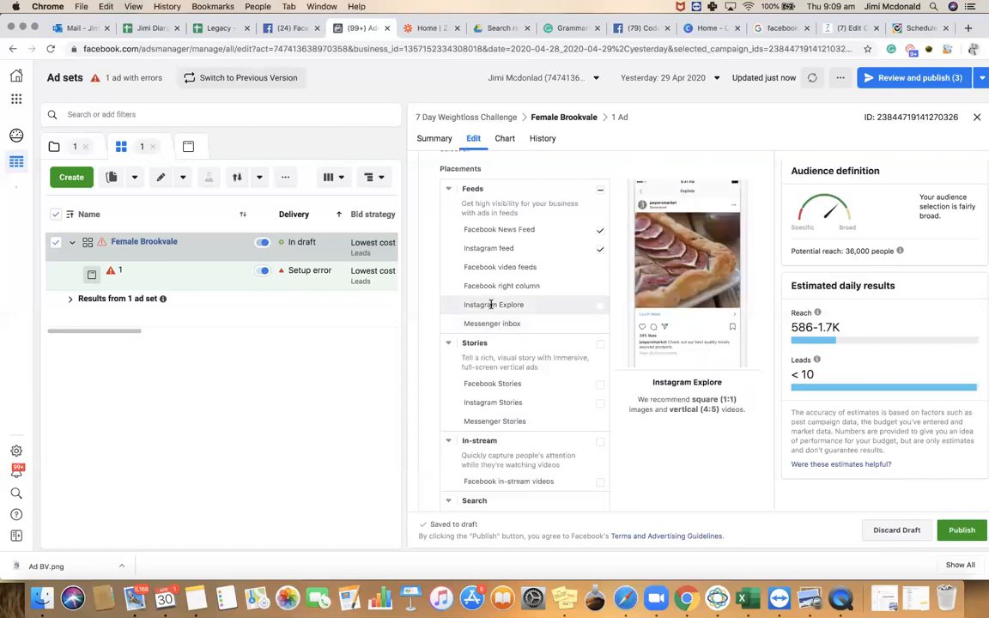
pyautogui.click(600, 306)
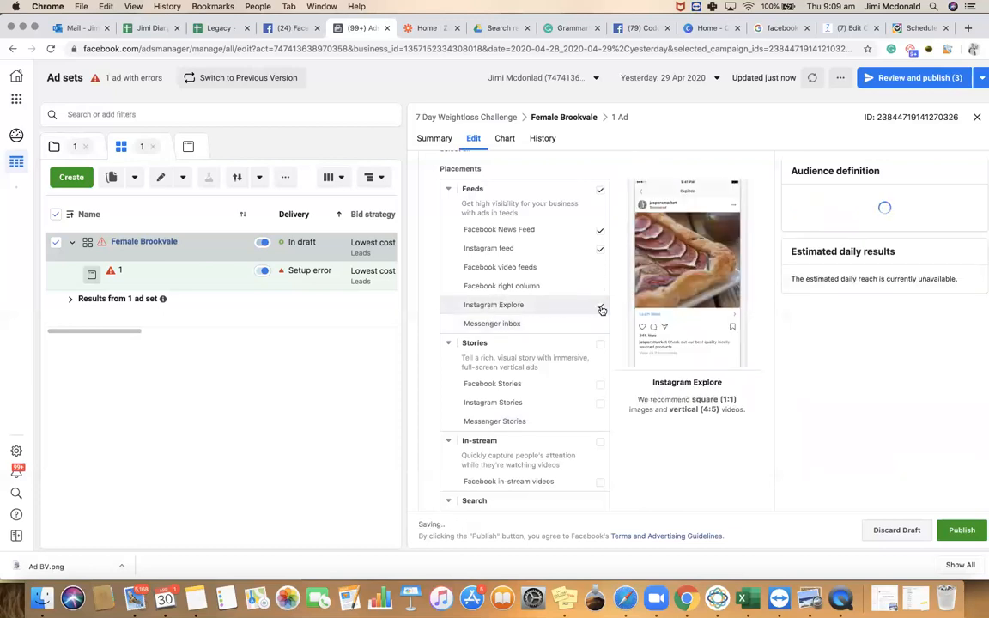
pyautogui.click(601, 308)
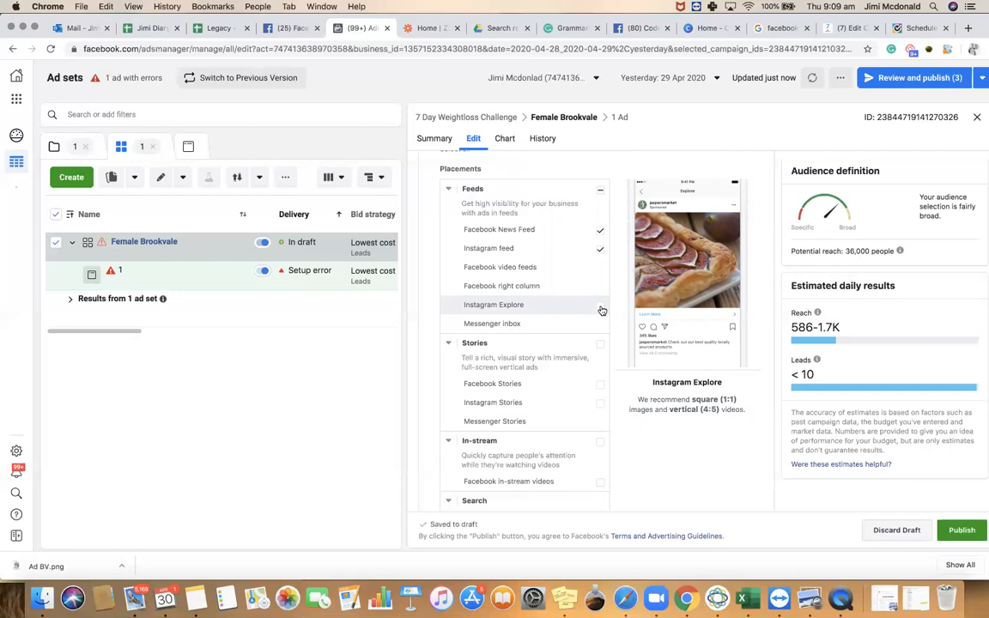
pyautogui.click(601, 230)
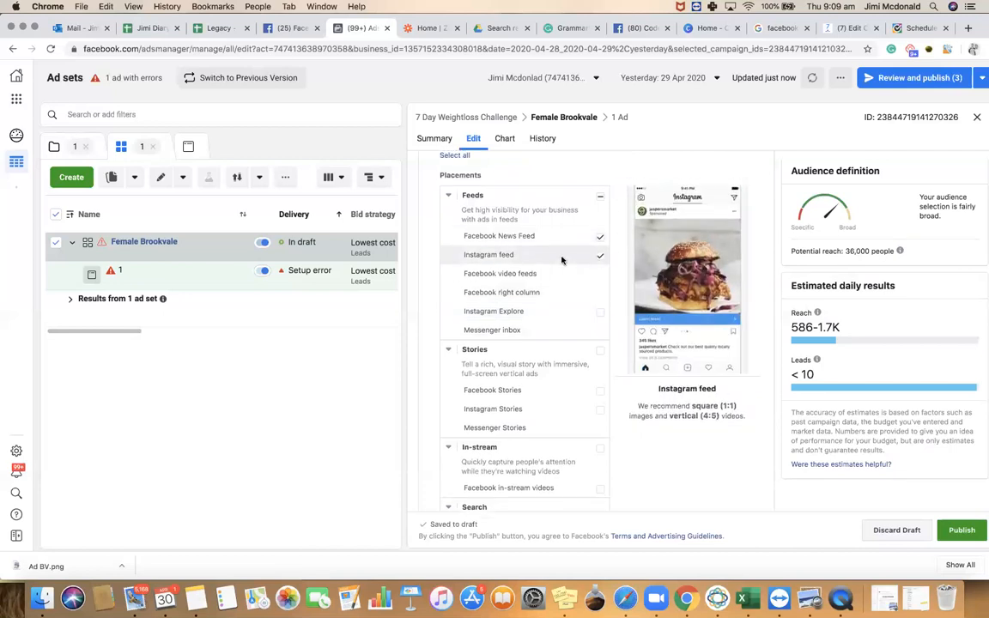
pyautogui.scroll(2, 564, 232)
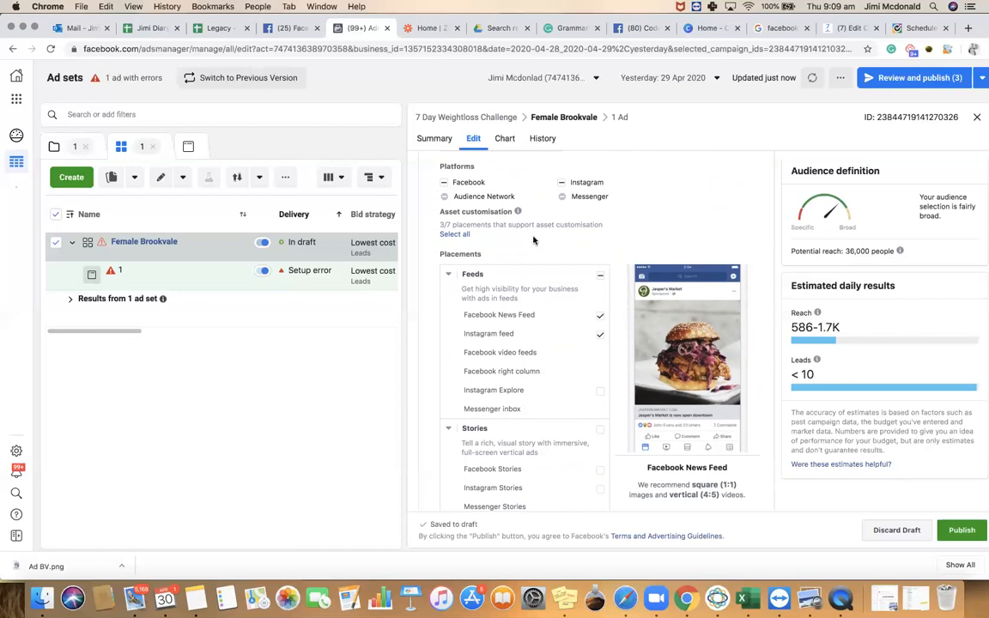
pyautogui.scroll(-8, 549, 274)
pyautogui.scroll(-3, 512, 344)
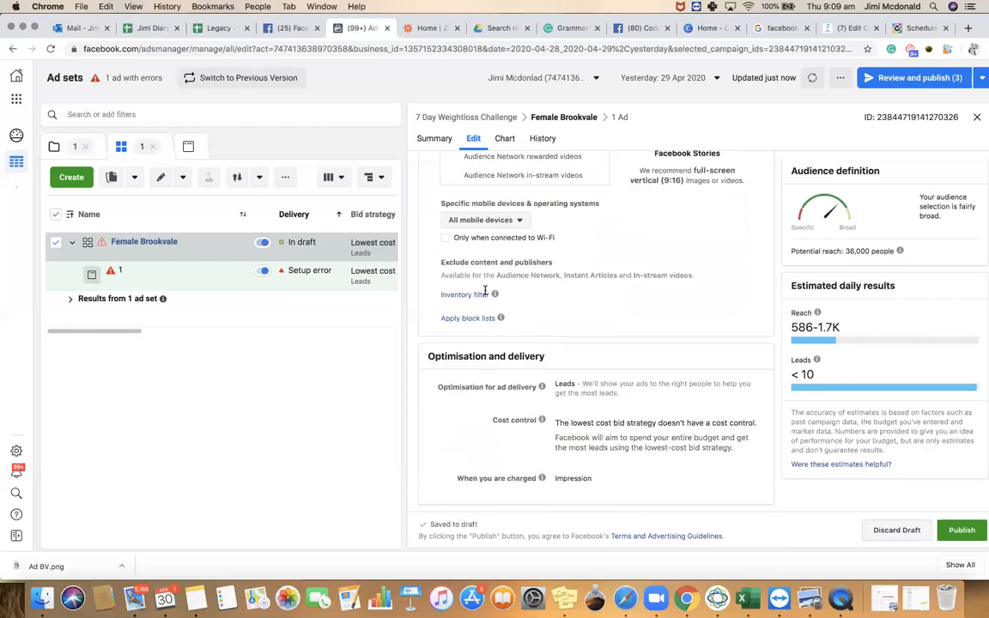
# Open the campaign's ad for editing and link an Instagram account to it
pyautogui.click(189, 147)
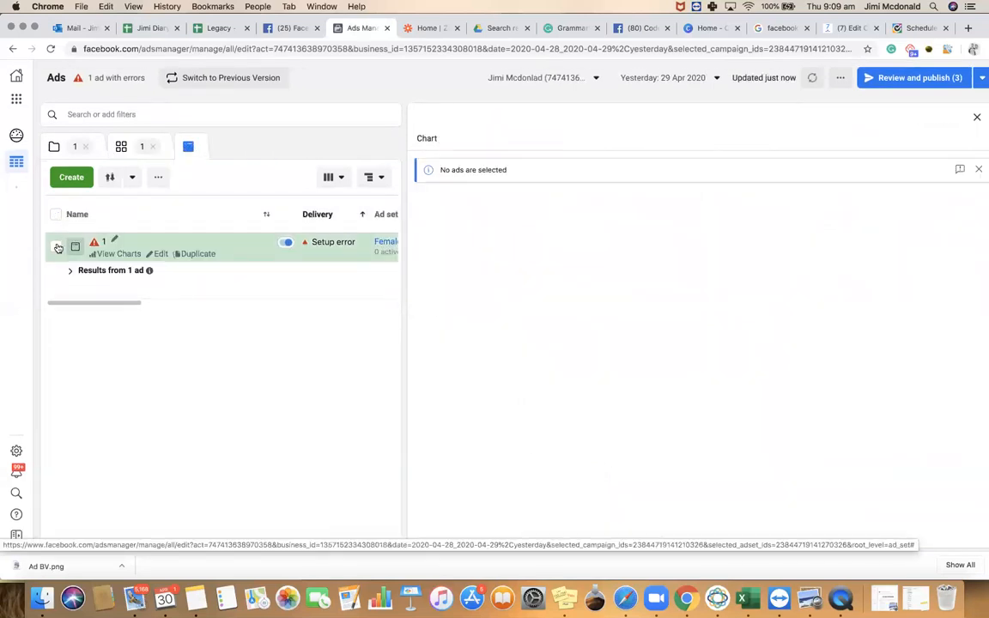
pyautogui.click(161, 254)
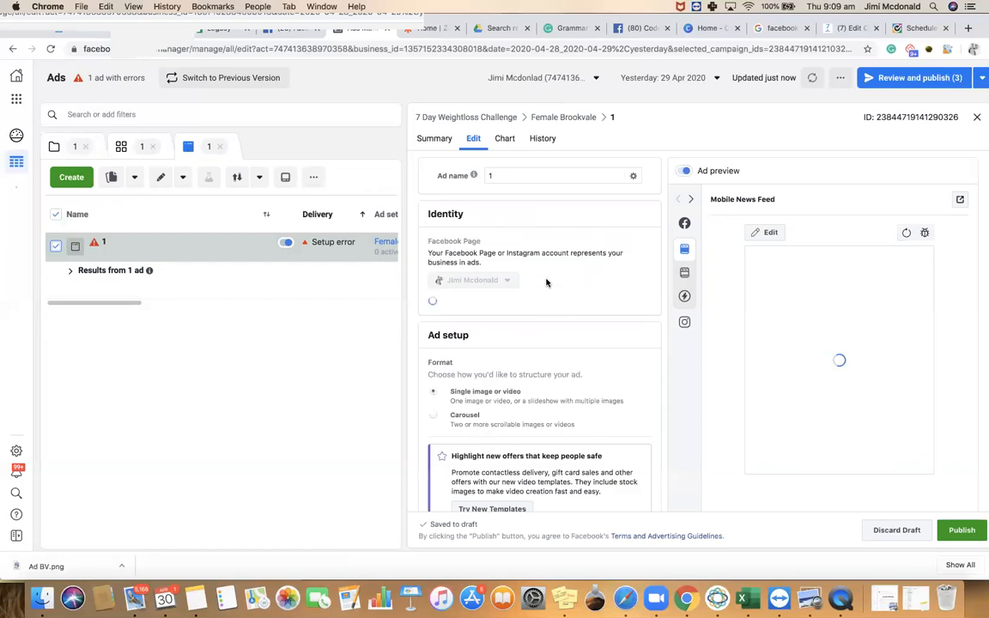
pyautogui.scroll(-1, 547, 282)
pyautogui.scroll(-1, 547, 283)
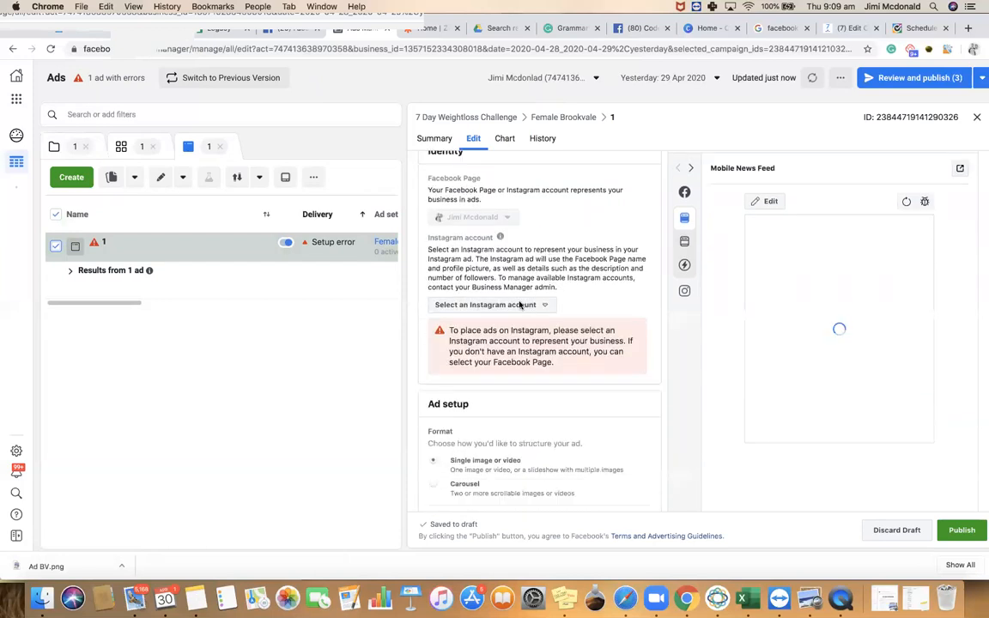
pyautogui.click(513, 306)
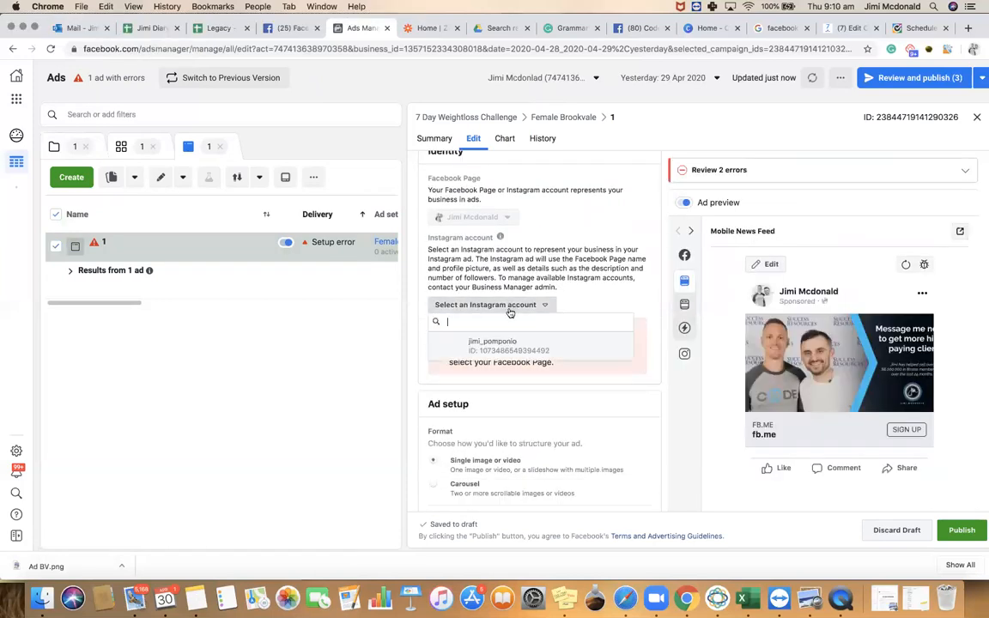
pyautogui.click(496, 347)
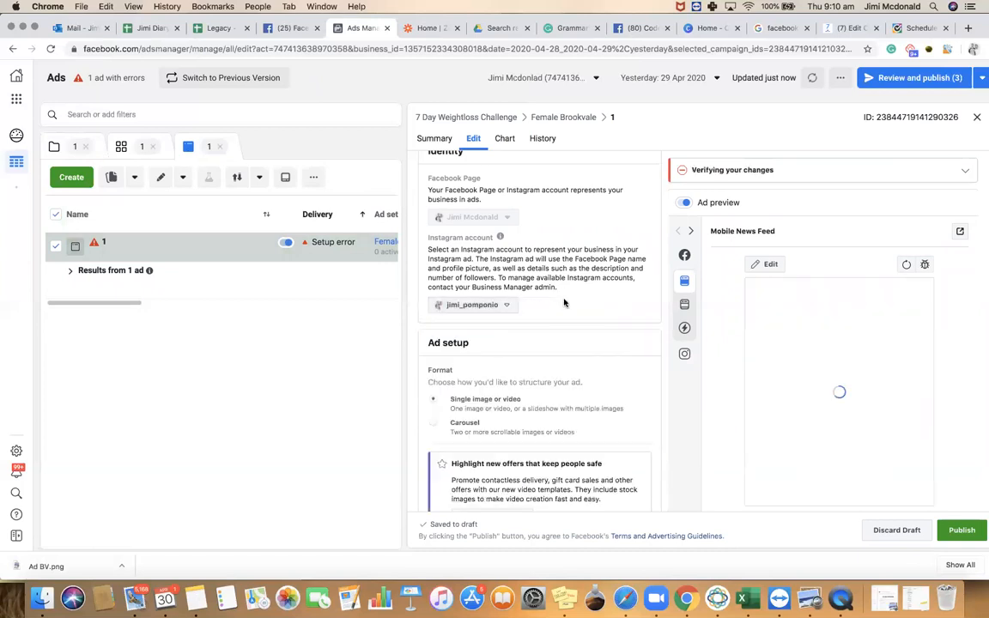
# Look up the recommended ad image size of 1,200 × 628 pixels in Google results
pyautogui.scroll(-2, 564, 302)
pyautogui.scroll(-2, 564, 303)
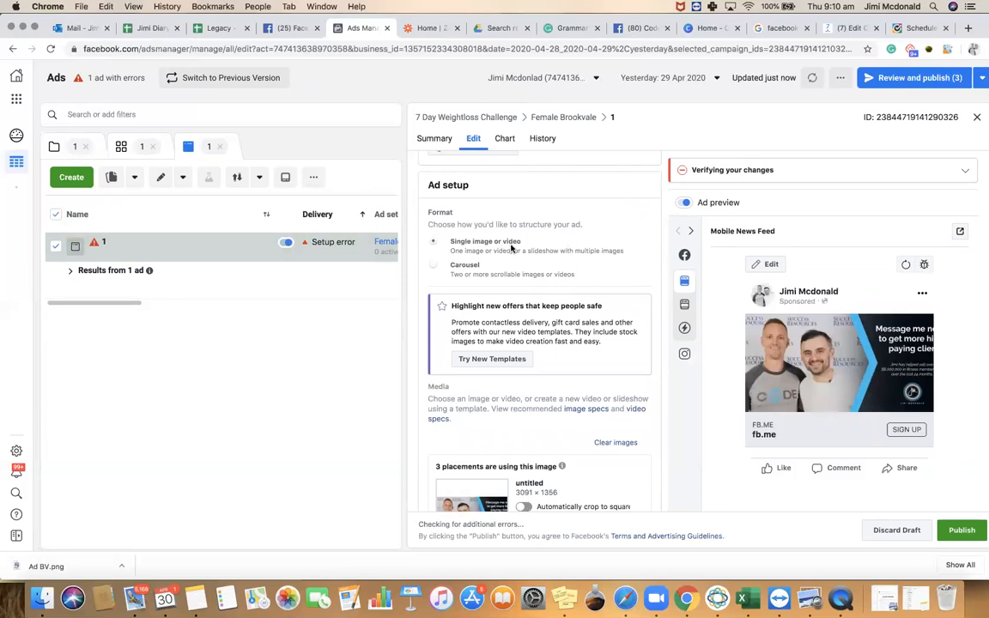
pyautogui.scroll(-4, 519, 271)
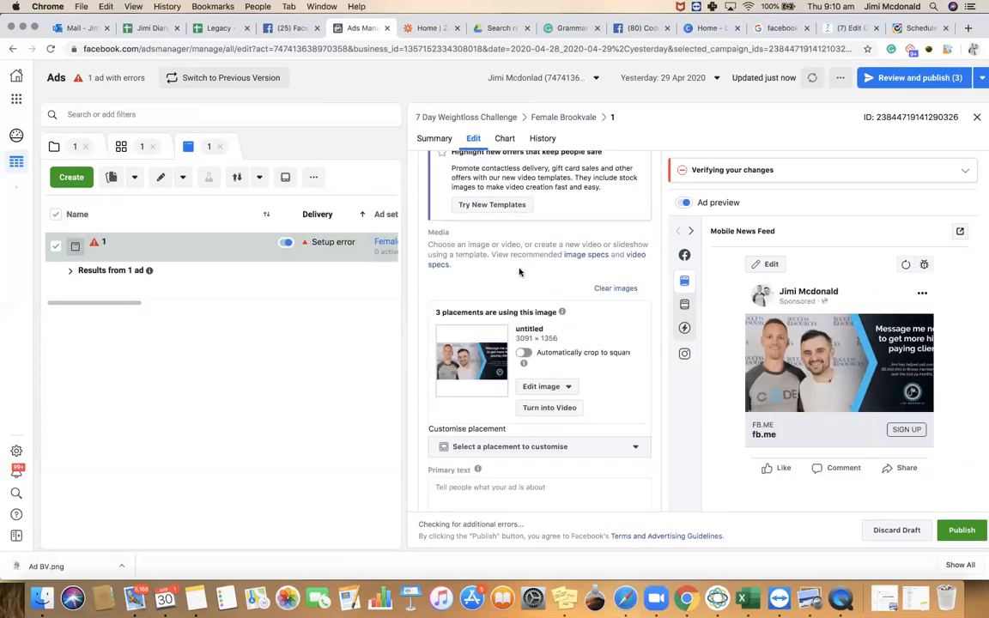
pyautogui.scroll(-1, 519, 271)
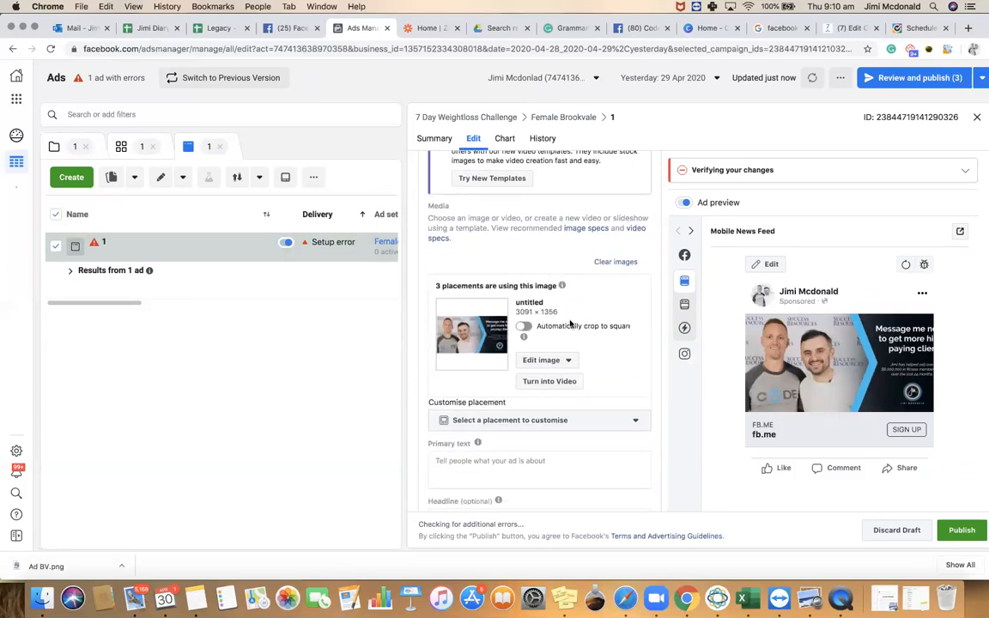
pyautogui.click(783, 28)
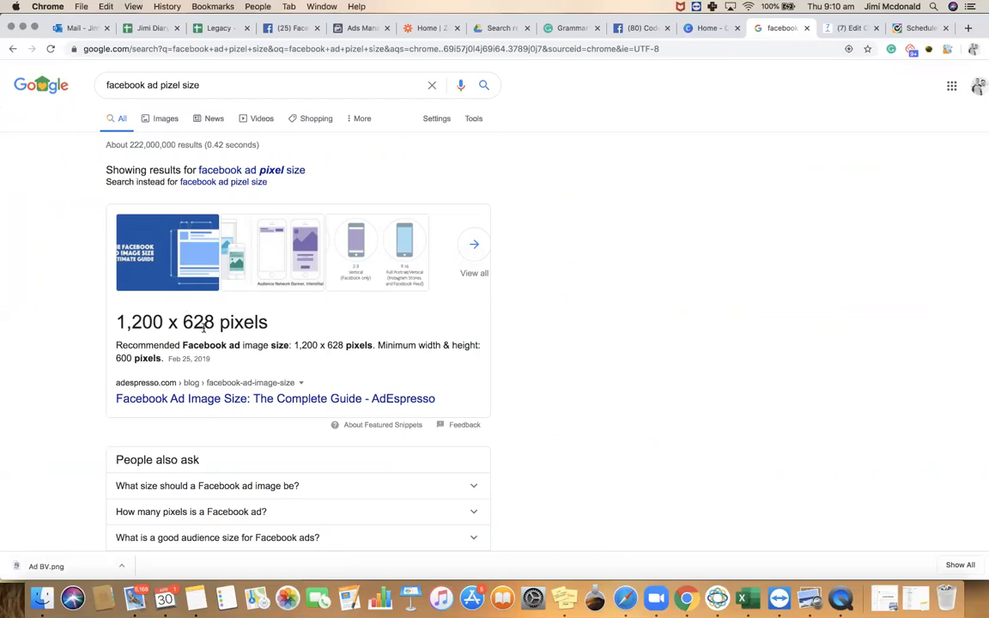
pyautogui.moveTo(212, 321); pyautogui.dragTo(113, 319)
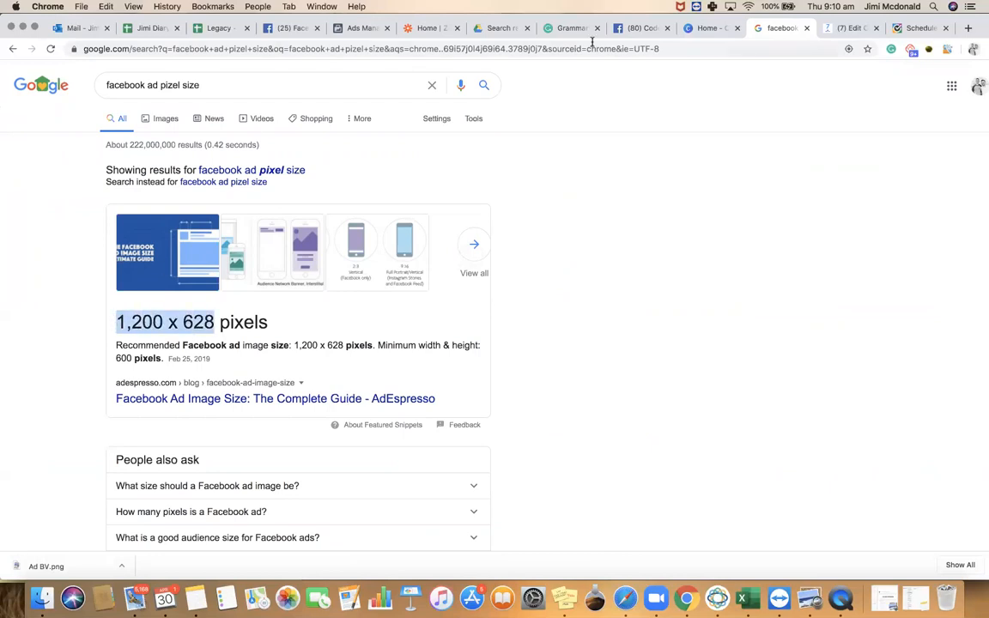
# Create a Canva design with custom dimensions 1200 × 628 px
pyautogui.click(711, 28)
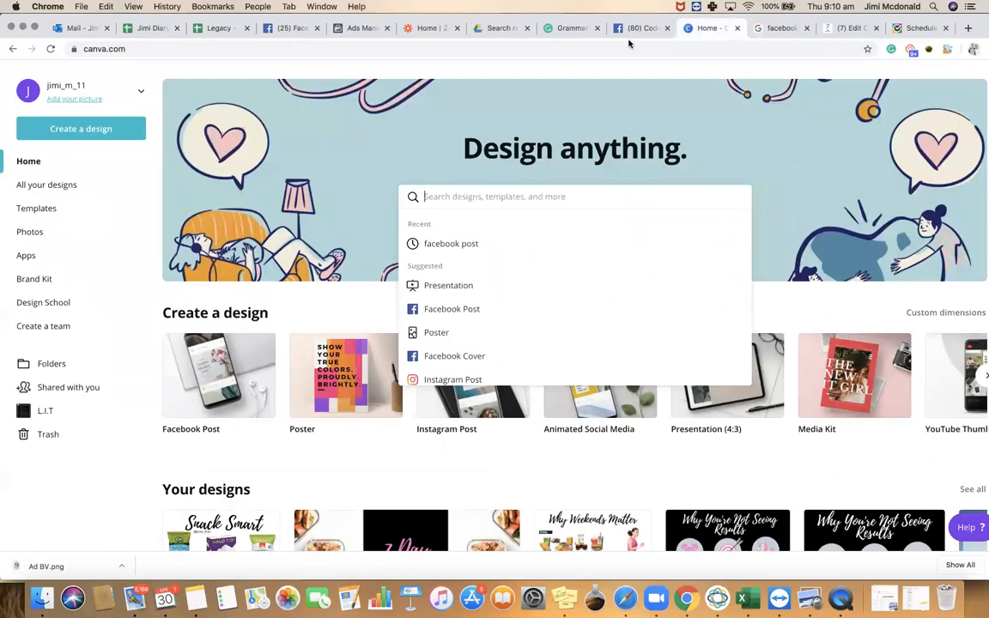
pyautogui.click(110, 132)
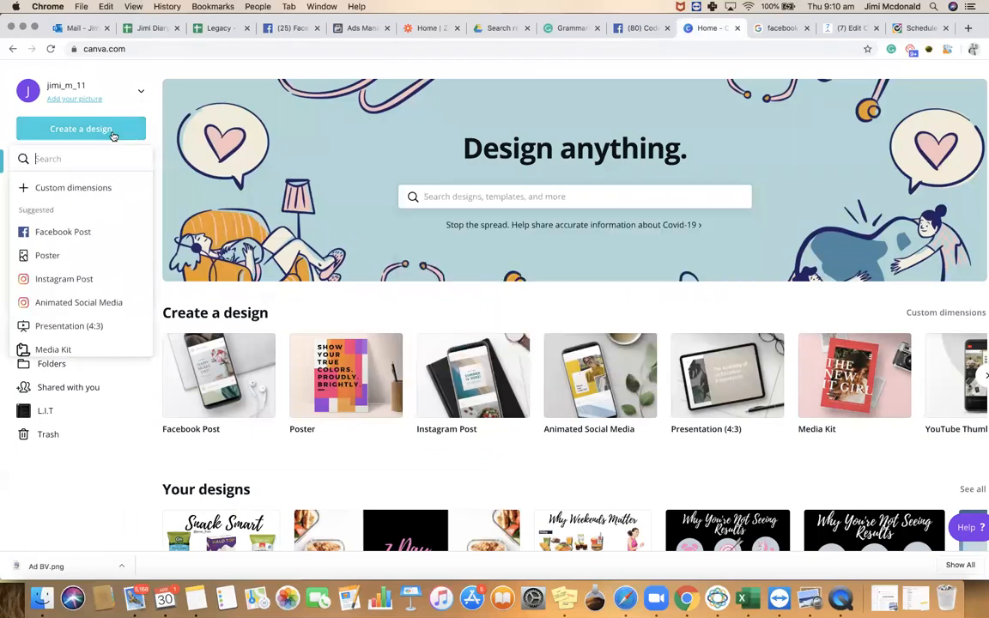
pyautogui.click(84, 196)
pyautogui.write('1200')
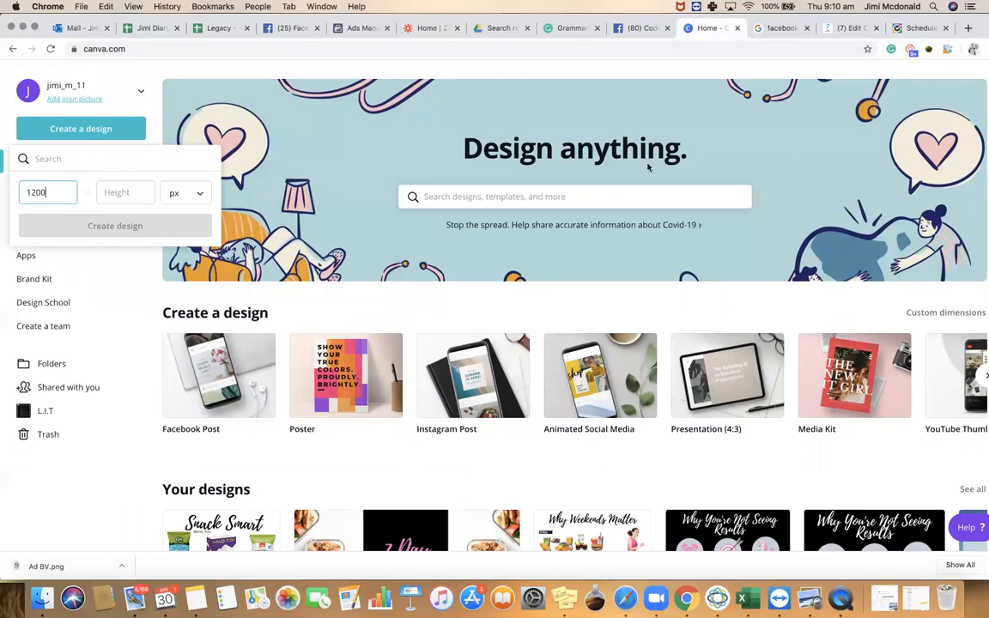
pyautogui.click(783, 28)
pyautogui.click(716, 32)
pyautogui.click(125, 192)
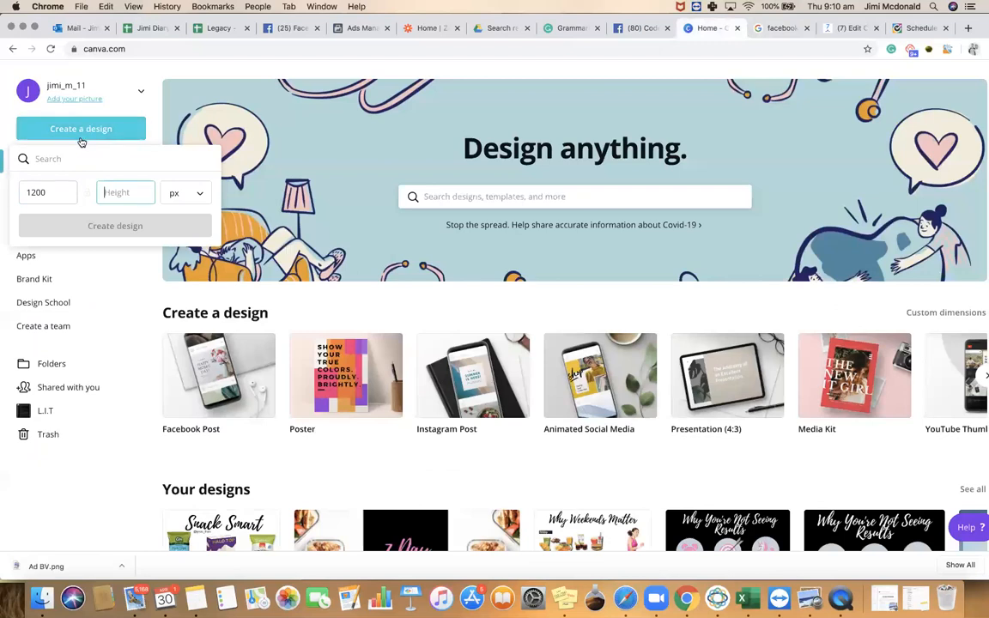
pyautogui.write('628')
pyautogui.click(107, 227)
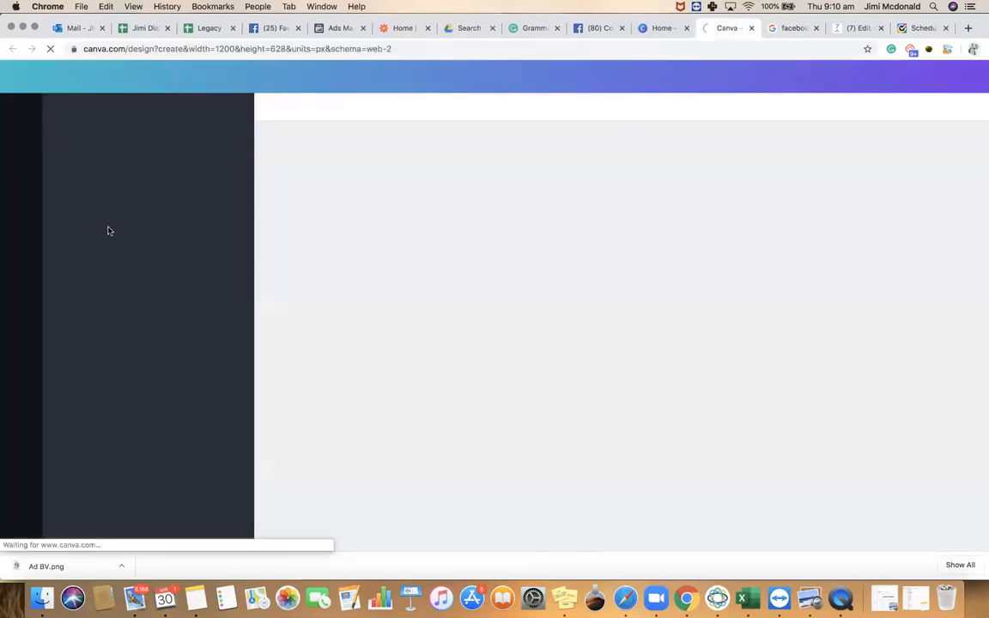
# Close the leftover search tabs and bring up Canva's uploaded images
pyautogui.click(816, 29)
pyautogui.click(816, 29)
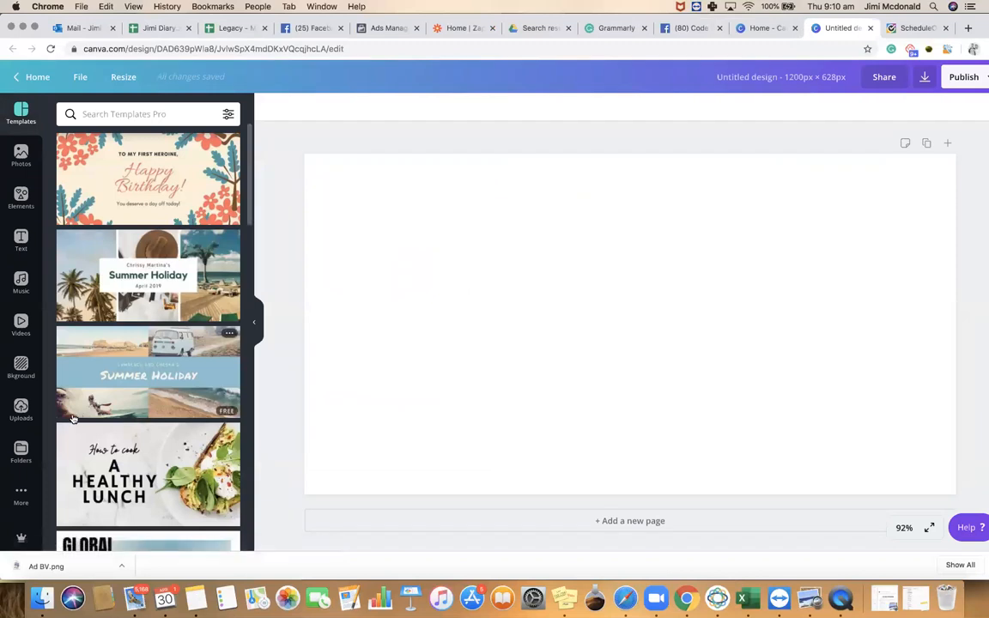
pyautogui.click(24, 419)
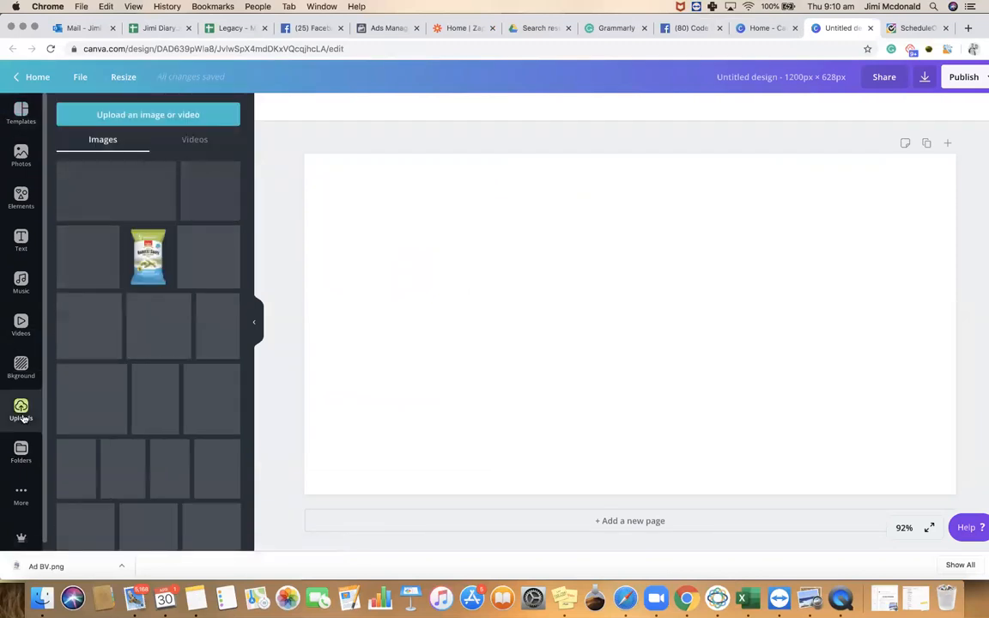
# Upload Ad BV.png to Canva's Uploads
pyautogui.scroll(-5, 120, 364)
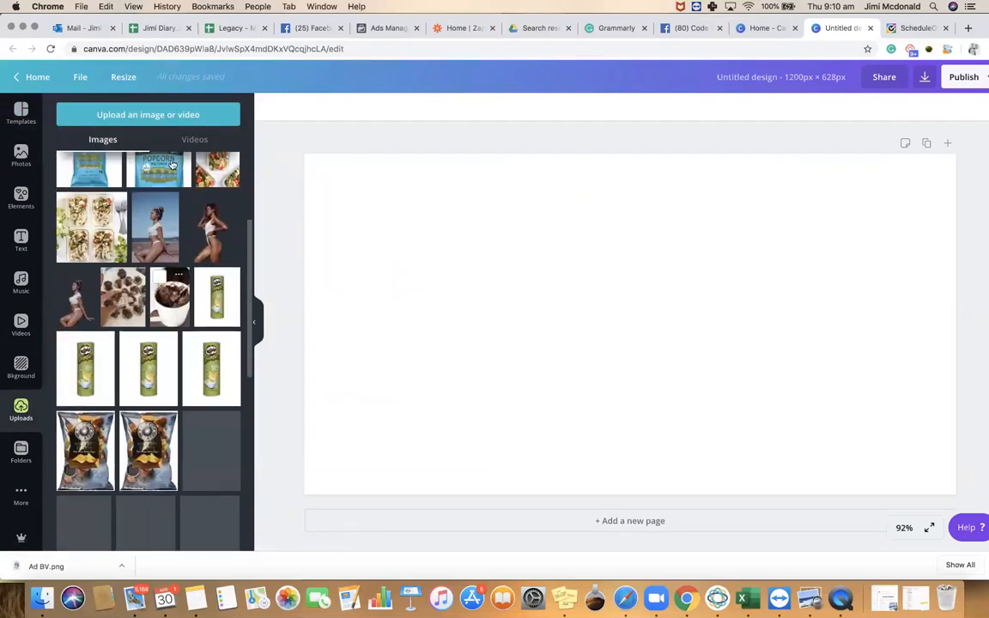
pyautogui.click(160, 120)
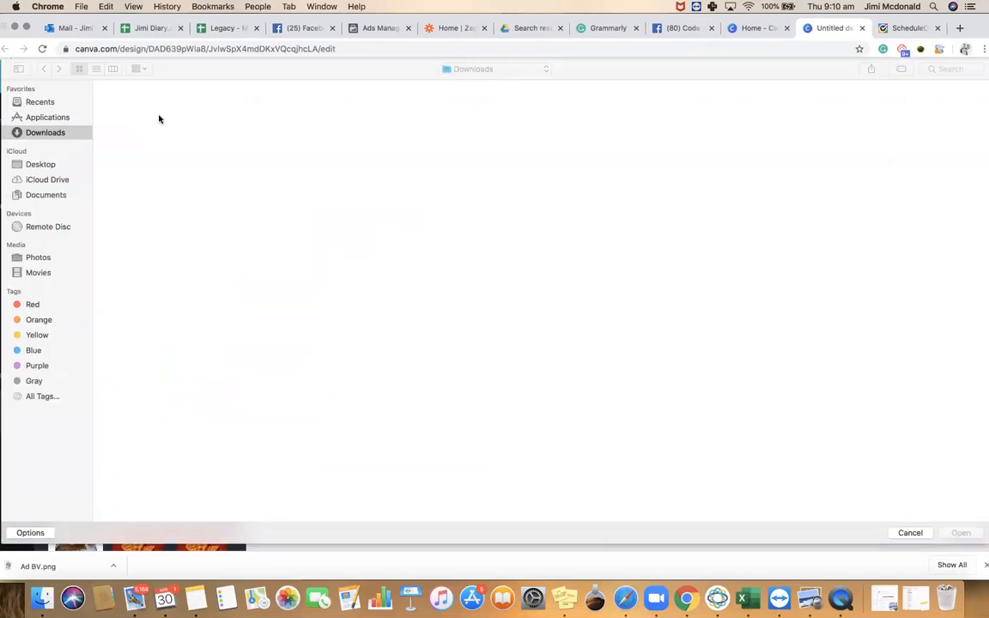
pyautogui.doubleClick(190, 127)
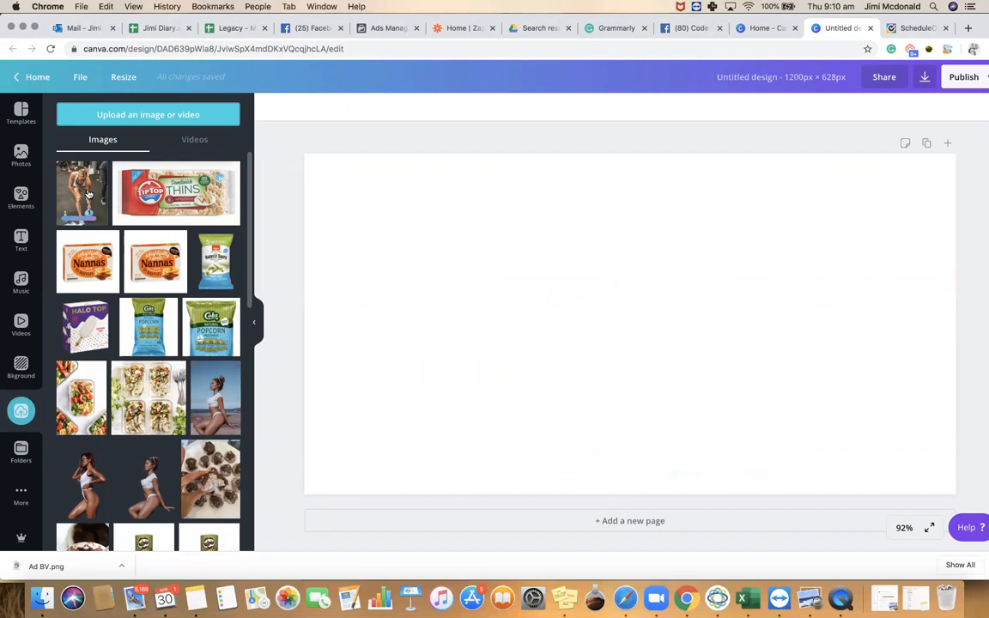
# Place the kettlebell workout photo at the top-left and resize it to fill the left side
pyautogui.click(87, 194)
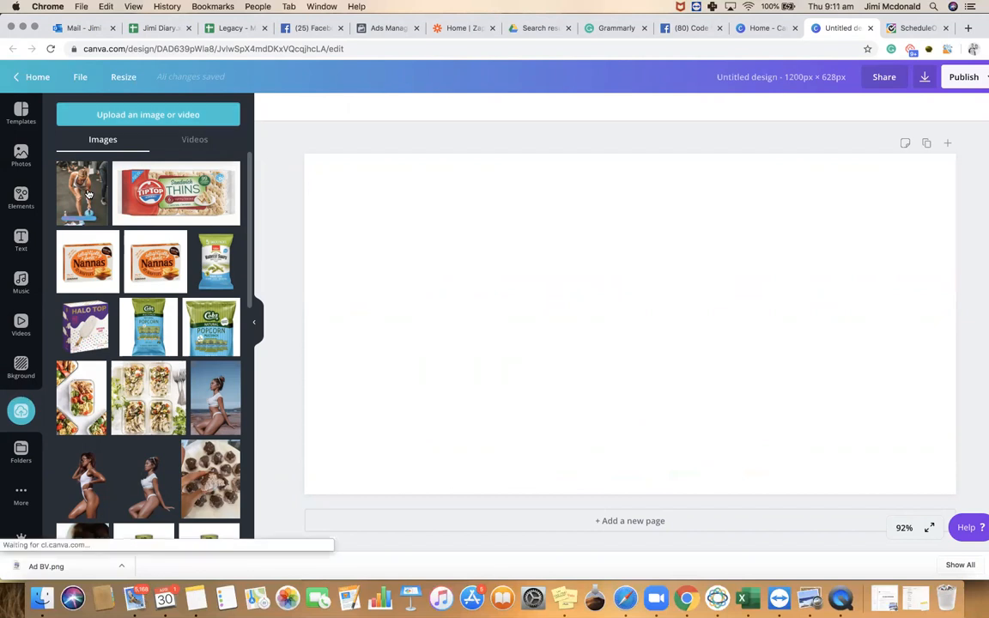
pyautogui.moveTo(486, 295); pyautogui.dragTo(426, 287)
pyautogui.moveTo(472, 362); pyautogui.dragTo(585, 417)
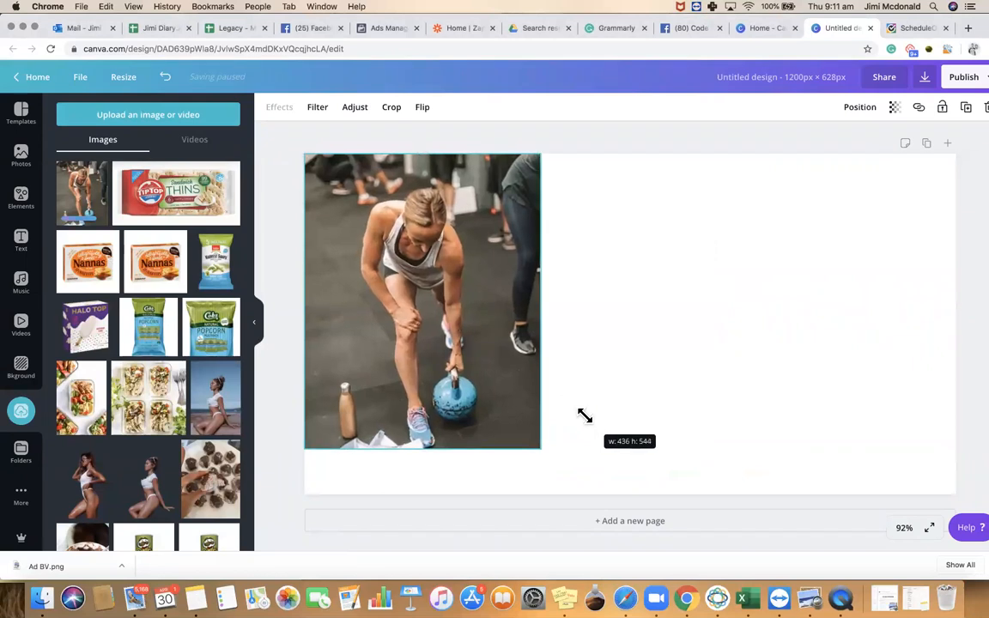
pyautogui.click(608, 373)
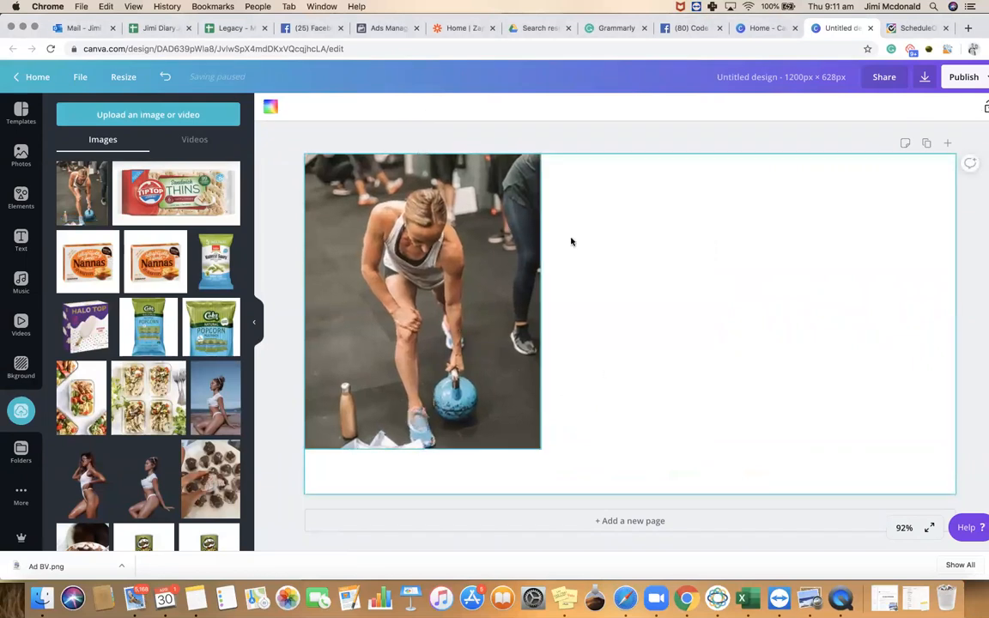
pyautogui.click(482, 221)
pyautogui.moveTo(482, 221); pyautogui.dragTo(455, 220)
pyautogui.moveTo(541, 299); pyautogui.dragTo(745, 334)
pyautogui.moveTo(637, 318); pyautogui.dragTo(562, 309)
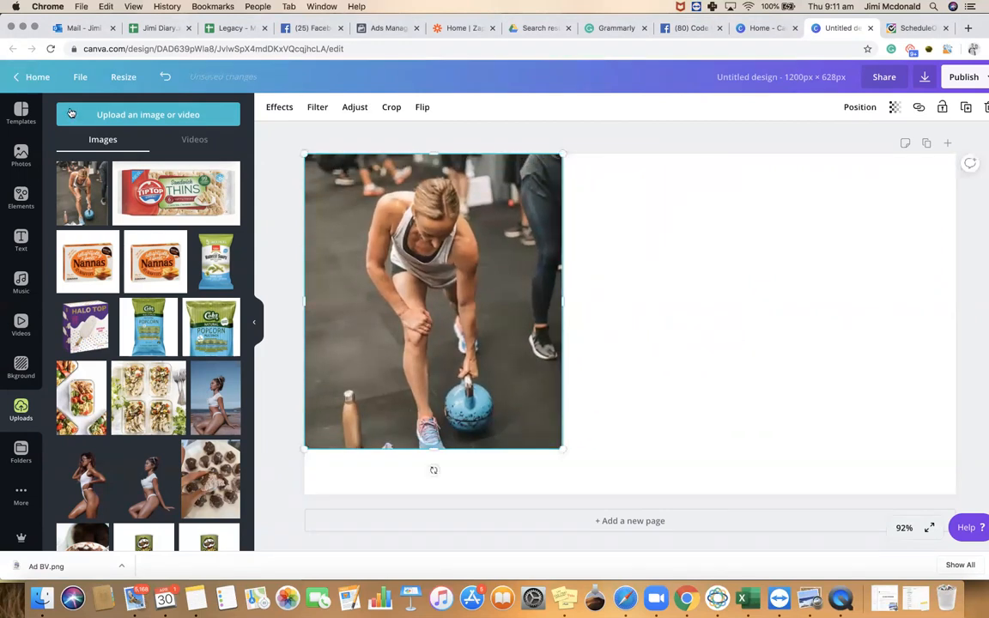
# From the Canva home page, create a new Facebook Post design
pyautogui.click(35, 78)
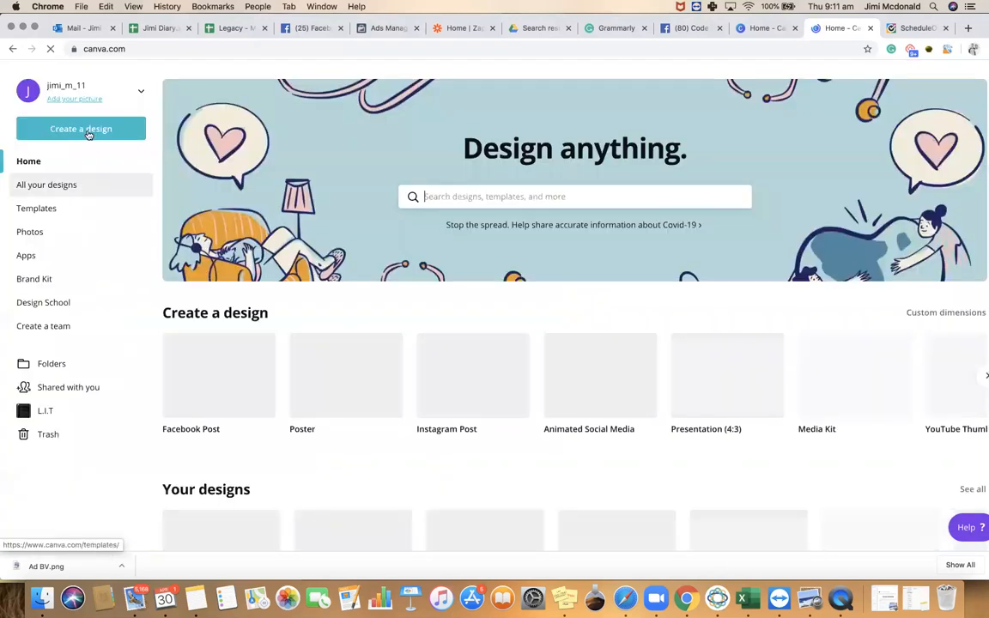
pyautogui.click(88, 132)
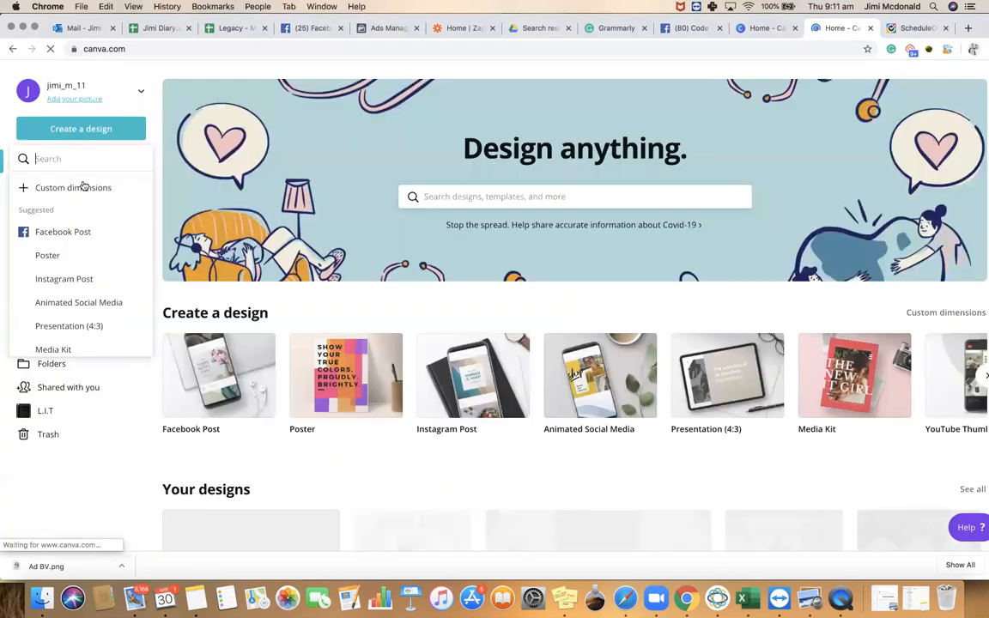
pyautogui.click(76, 234)
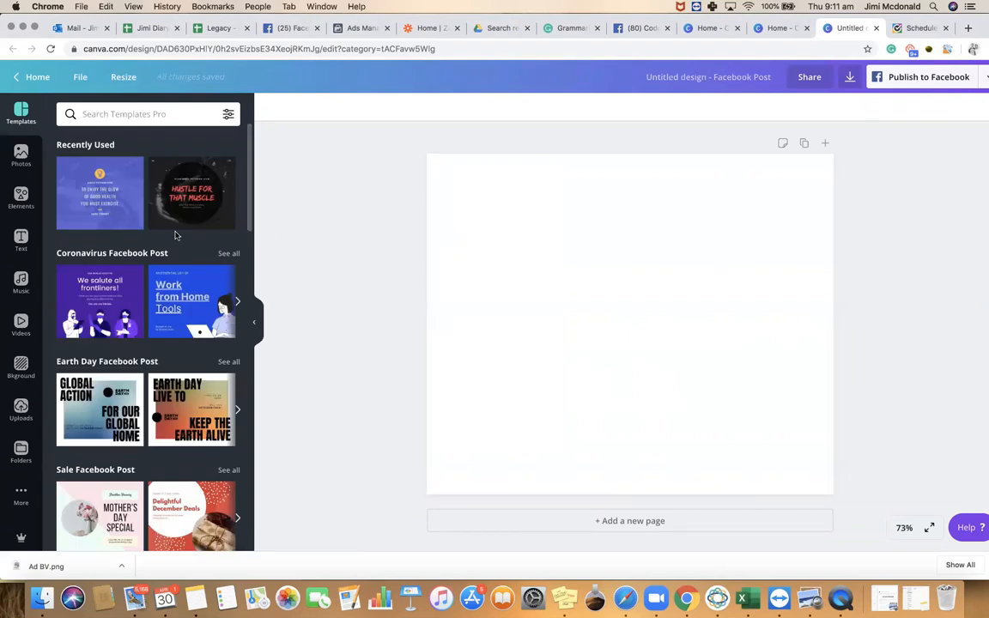
# Add the kettlebell photo from Uploads, enlarge it and delete the smaller duplicate copy
pyautogui.click(19, 411)
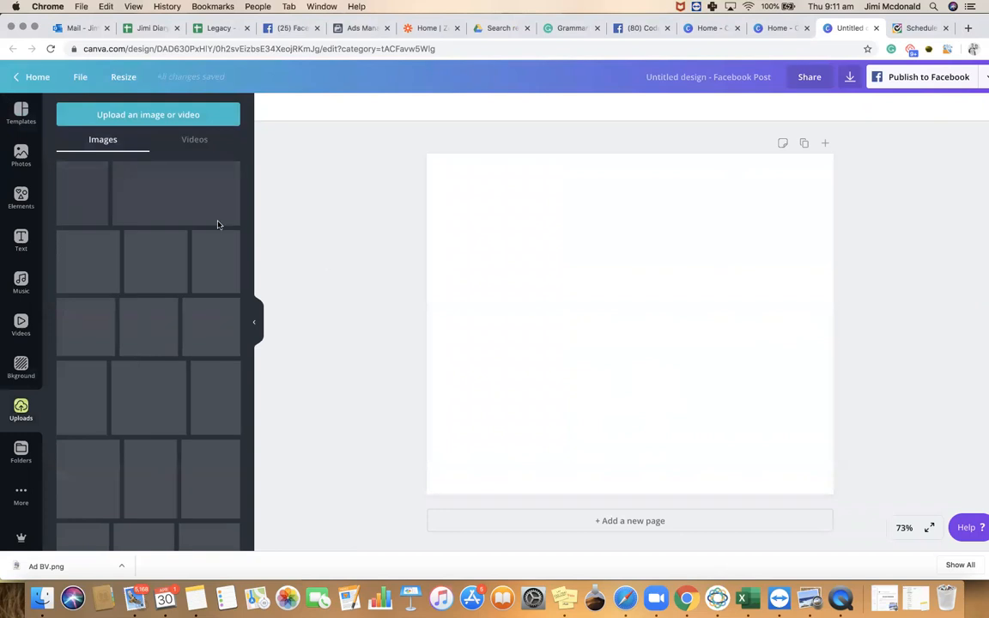
pyautogui.click(86, 186)
pyautogui.moveTo(660, 345); pyautogui.dragTo(532, 271)
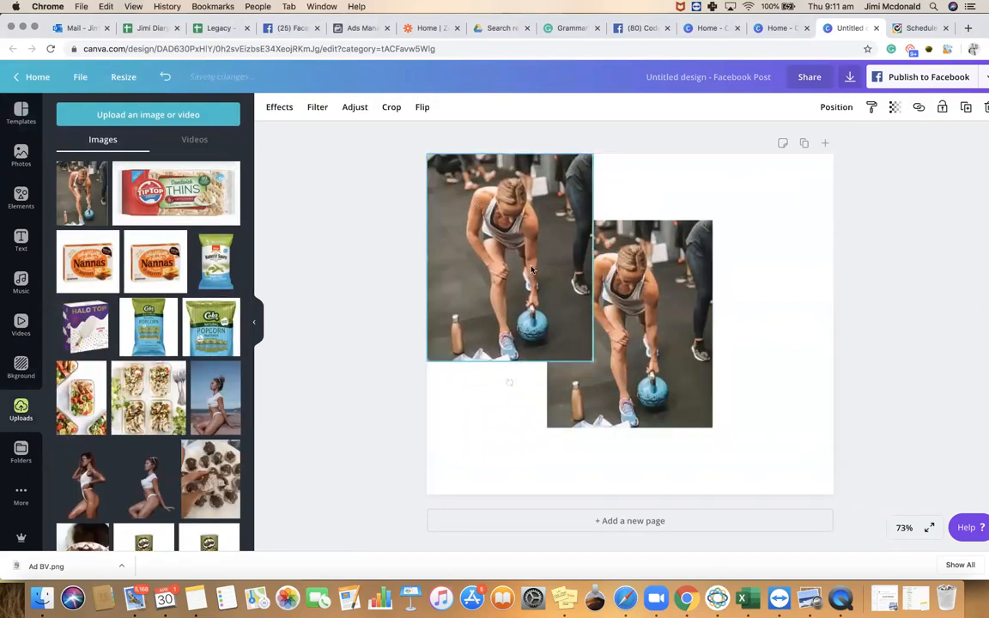
pyautogui.moveTo(799, 405); pyautogui.dragTo(801, 410)
pyautogui.moveTo(662, 383); pyautogui.dragTo(667, 383)
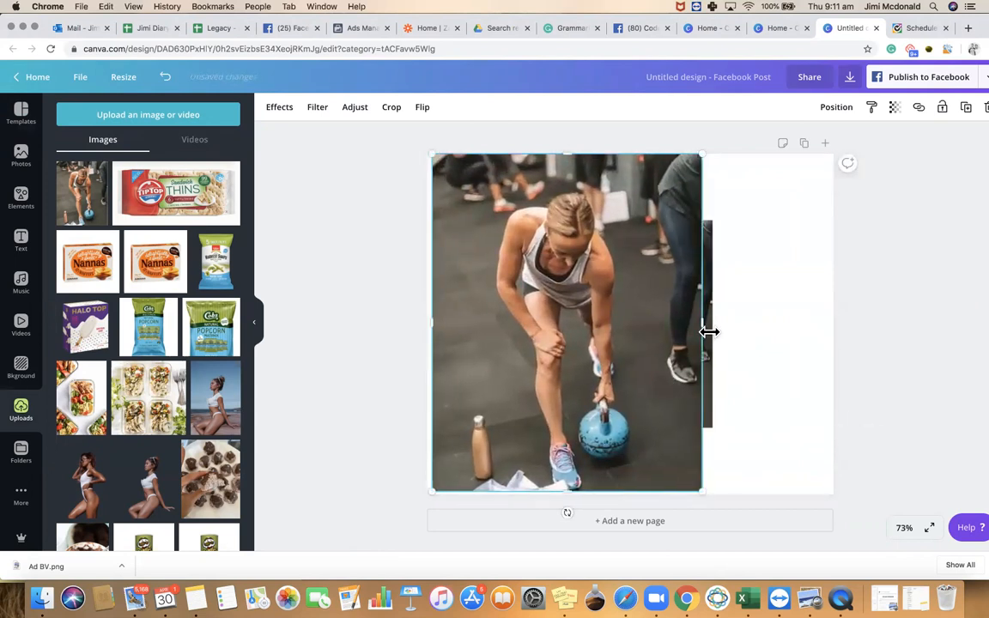
pyautogui.click(750, 286)
pyautogui.moveTo(683, 285); pyautogui.dragTo(721, 277)
pyautogui.click(708, 283)
pyautogui.press('Delete')
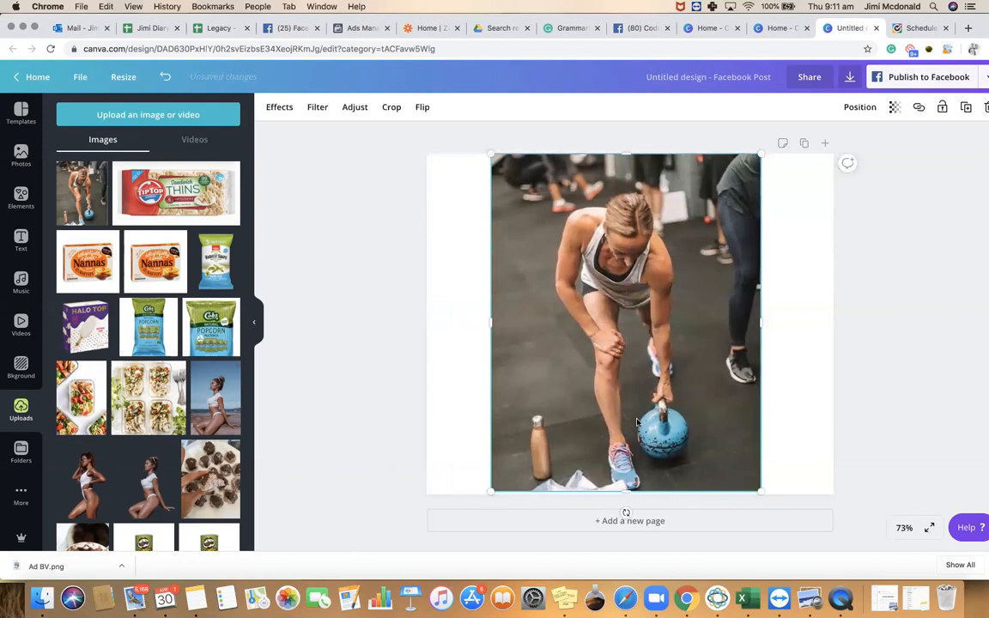
# Crop the photo to a wide rectangle and centre it near the page top
pyautogui.moveTo(626, 475)
pyautogui.mouseDown()
pyautogui.moveTo(626, 436)
pyautogui.moveTo(622, 466)
pyautogui.mouseUp()
pyautogui.moveTo(768, 312); pyautogui.dragTo(781, 311)
pyautogui.moveTo(490, 312); pyautogui.dragTo(480, 312)
pyautogui.moveTo(629, 461); pyautogui.dragTo(630, 439)
pyautogui.moveTo(629, 382)
pyautogui.mouseDown()
pyautogui.moveTo(627, 368)
pyautogui.moveTo(624, 382)
pyautogui.mouseUp()
pyautogui.click(612, 470)
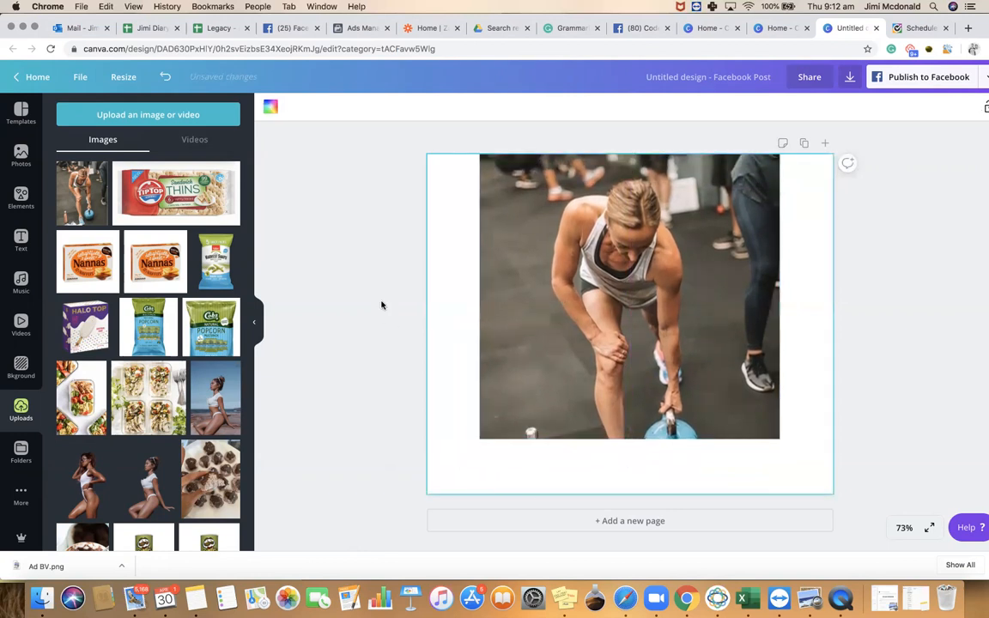
pyautogui.moveTo(506, 267); pyautogui.dragTo(564, 295)
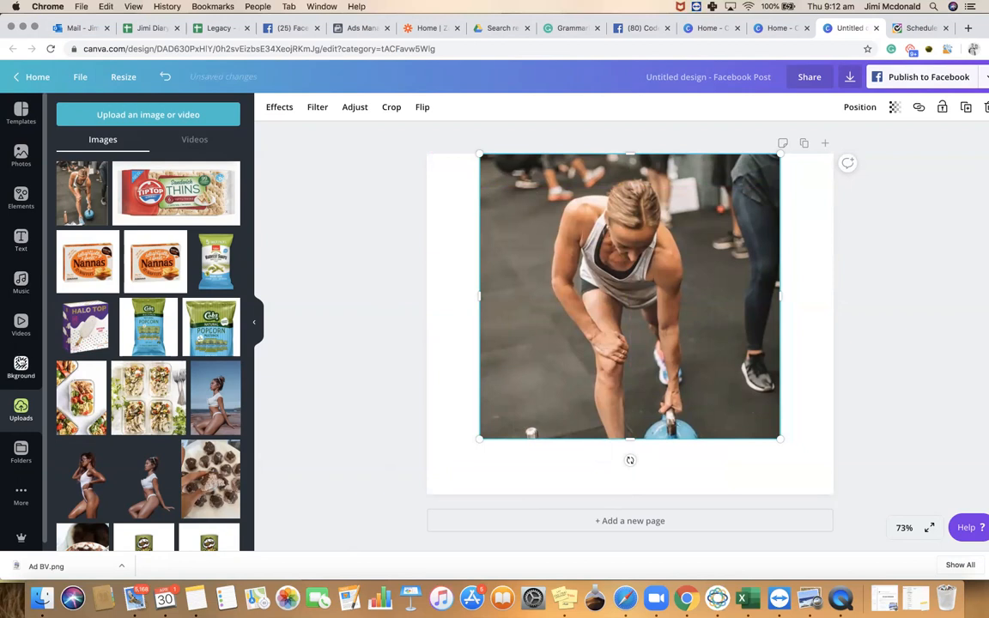
# Set the Facebook Post page background to light blue
pyautogui.click(20, 366)
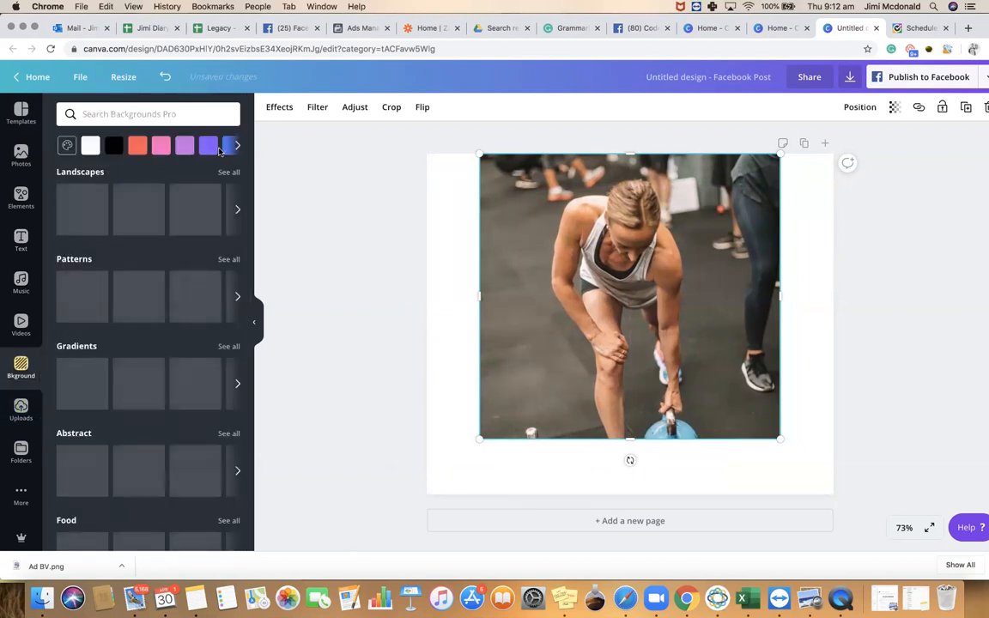
pyautogui.click(232, 146)
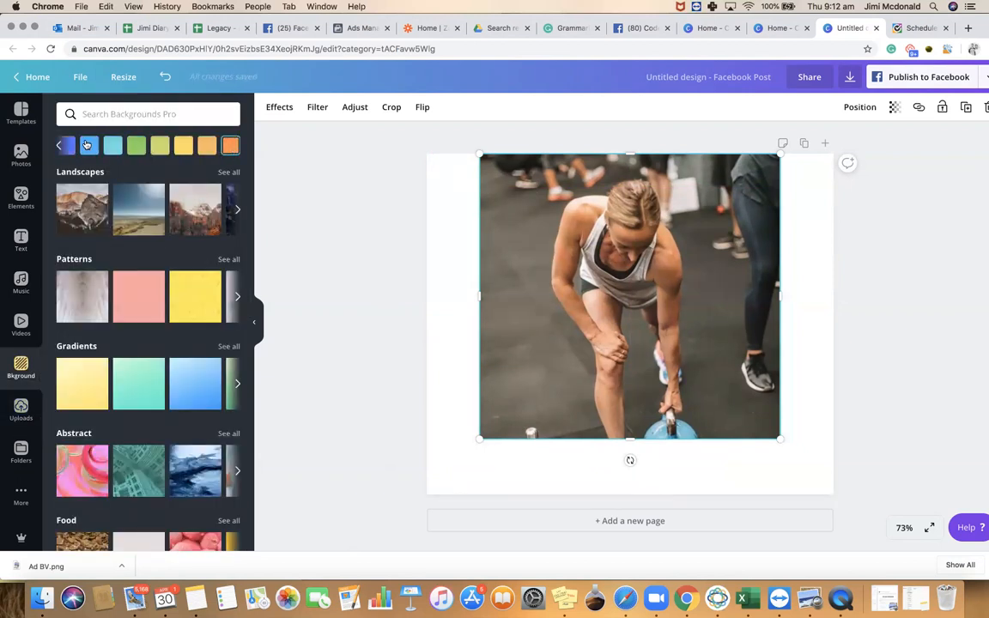
pyautogui.click(89, 148)
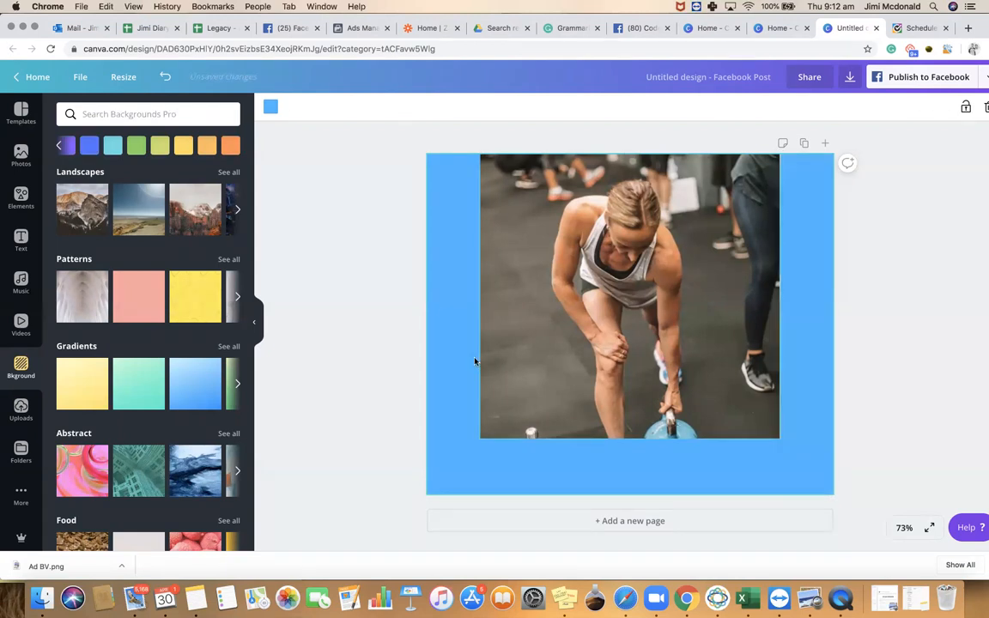
# Stretch the workout photo to the left, right and top edges, leaving a blue bottom strip
pyautogui.click(486, 352)
pyautogui.moveTo(481, 295); pyautogui.dragTo(427, 295)
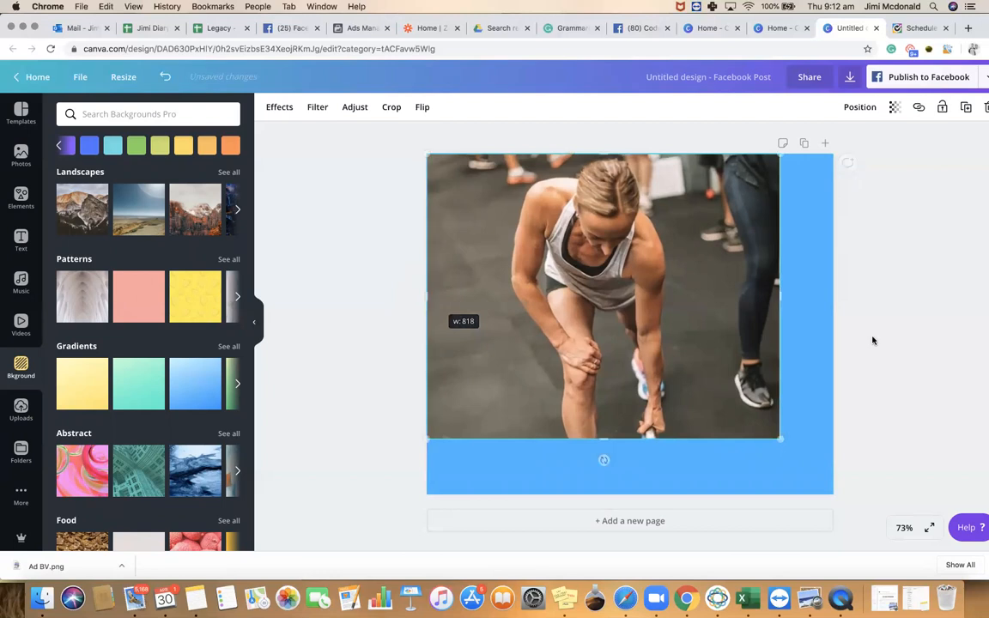
pyautogui.moveTo(783, 296); pyautogui.dragTo(841, 303)
pyautogui.moveTo(642, 274)
pyautogui.mouseDown()
pyautogui.moveTo(551, 304)
pyautogui.moveTo(640, 282)
pyautogui.mouseUp()
pyautogui.moveTo(629, 162); pyautogui.dragTo(629, 151)
pyautogui.moveTo(637, 229); pyautogui.dragTo(636, 235)
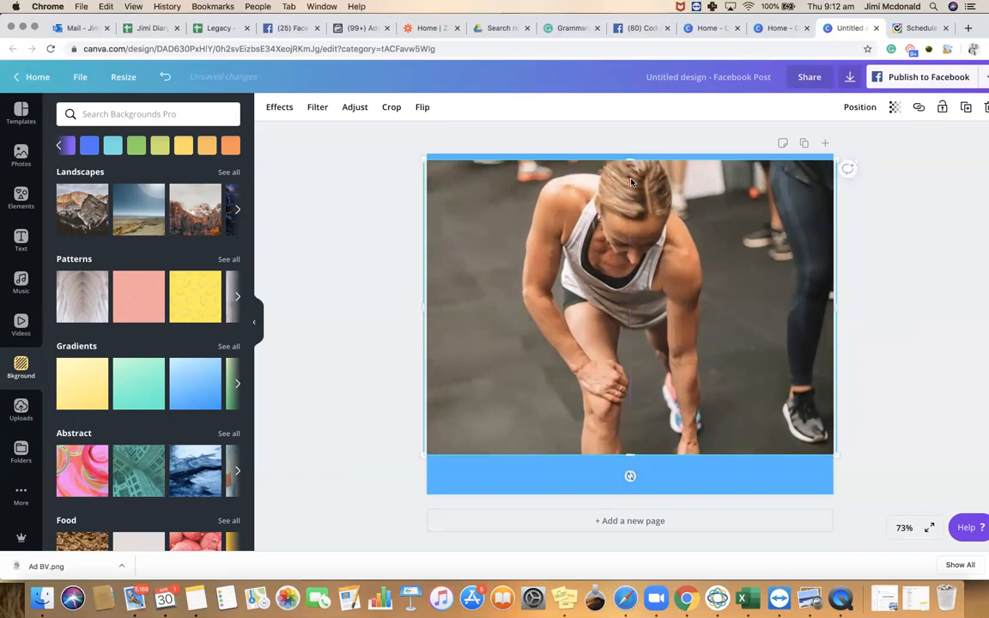
pyautogui.moveTo(628, 159); pyautogui.dragTo(628, 154)
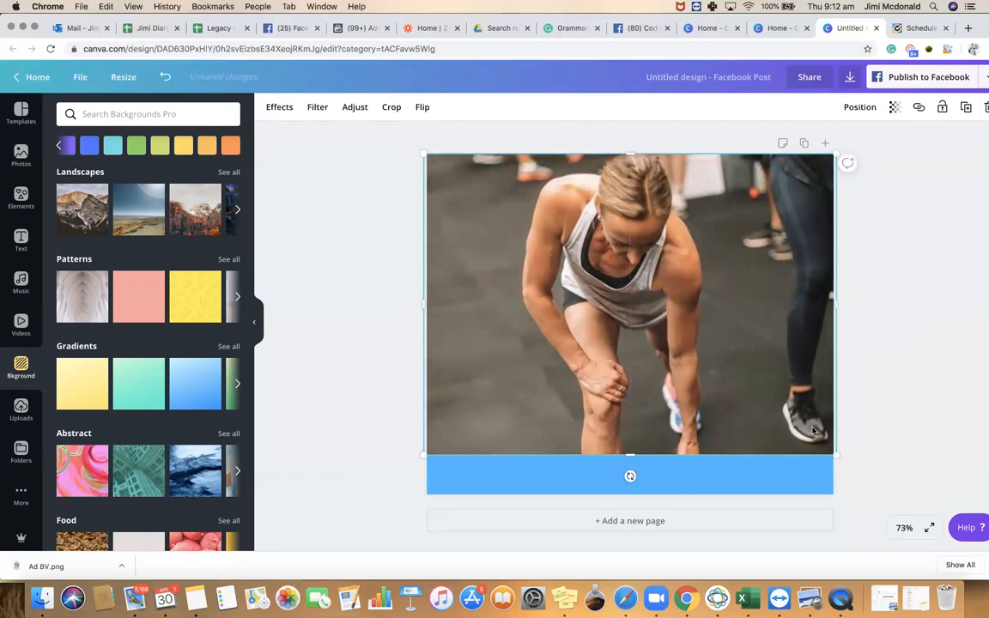
pyautogui.moveTo(835, 453); pyautogui.dragTo(810, 428)
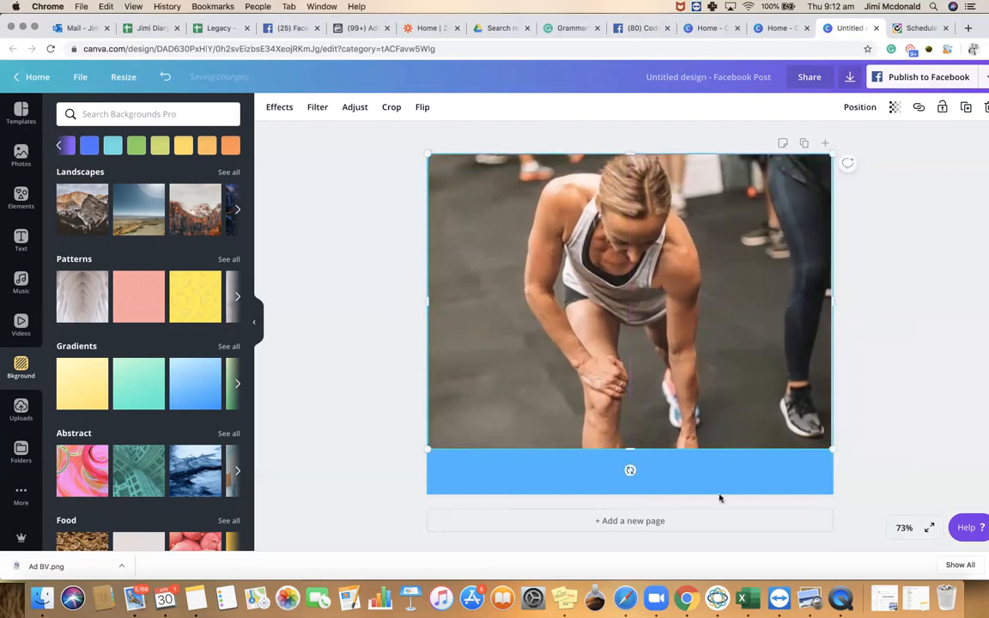
pyautogui.click(301, 364)
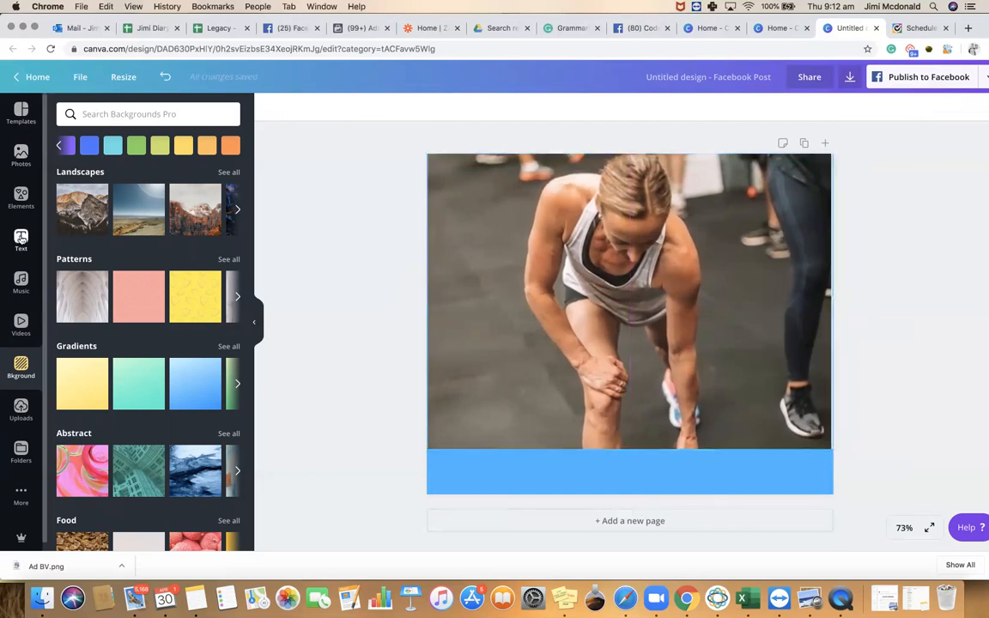
# Add a heading reading '7 Day Weight-Loss Chalenge' and move it over the blue strip
pyautogui.click(20, 240)
pyautogui.click(143, 175)
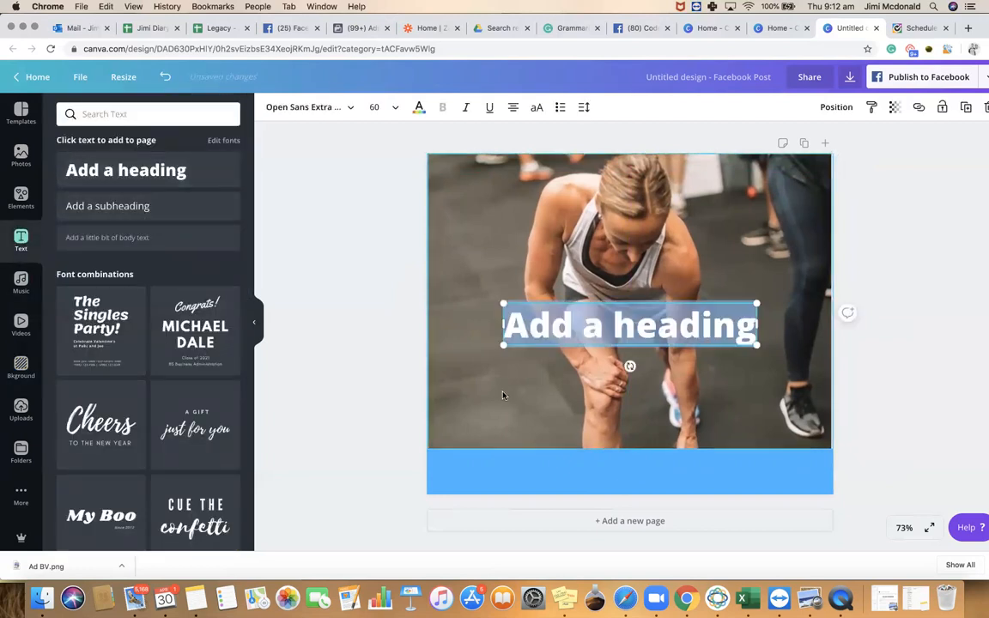
pyautogui.write('7 Day Wei')
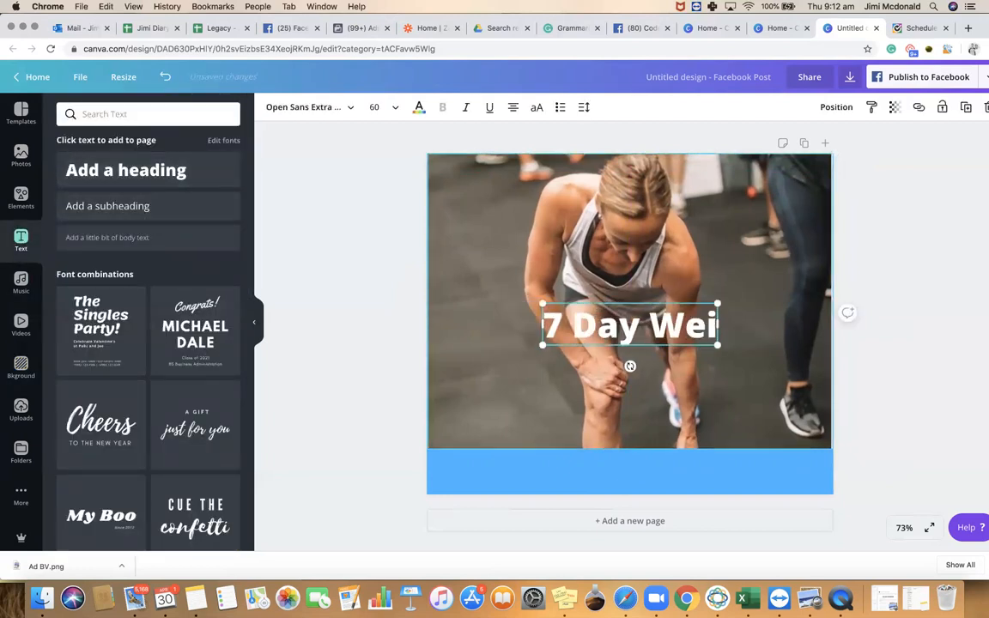
pyautogui.write('ght-Loss')
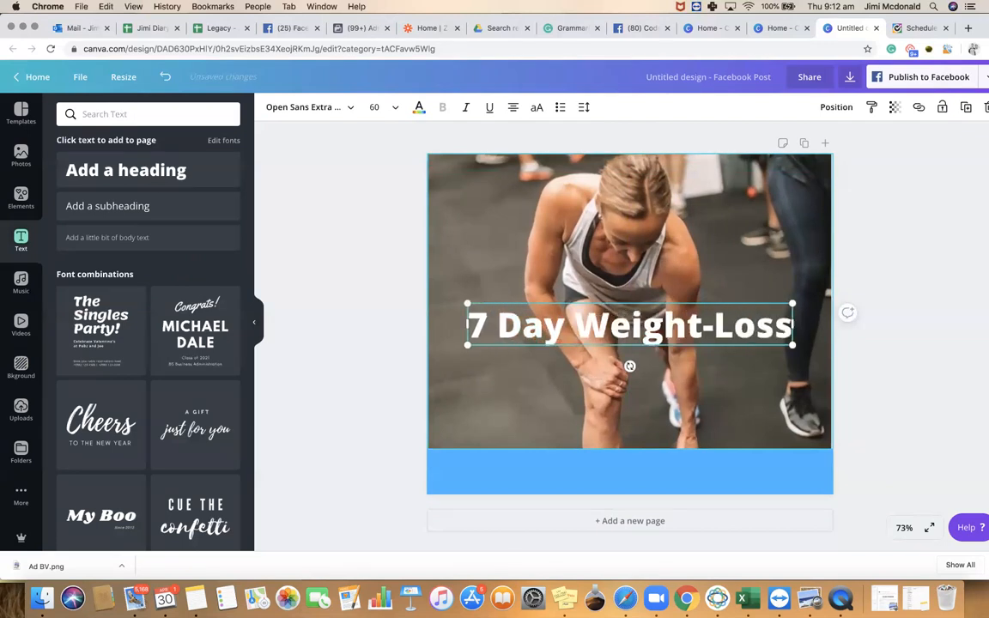
pyautogui.write(' Chalenge')
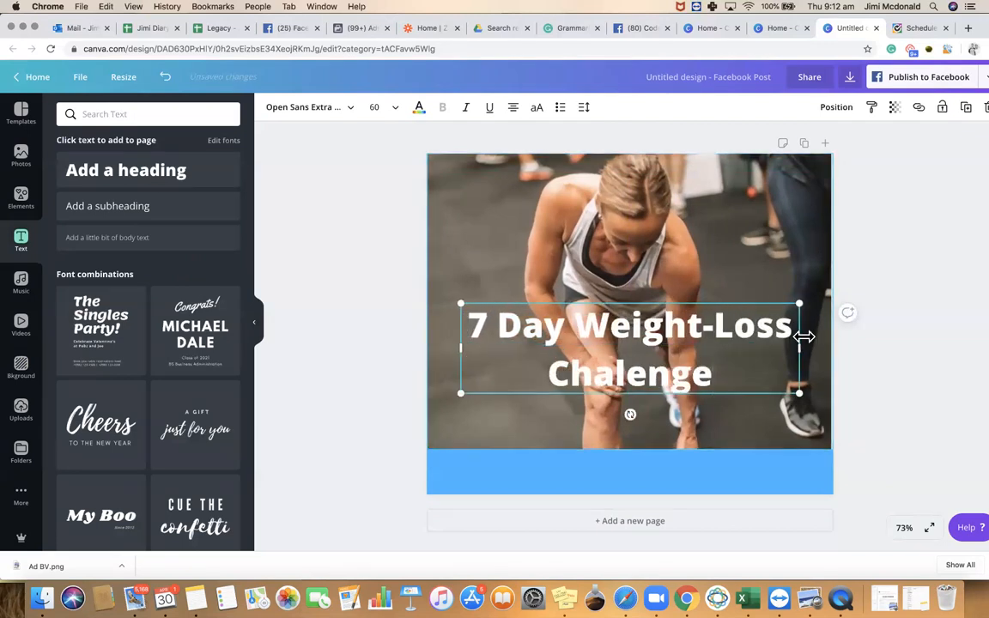
pyautogui.moveTo(826, 347); pyautogui.dragTo(826, 348)
pyautogui.moveTo(680, 329); pyautogui.dragTo(655, 393)
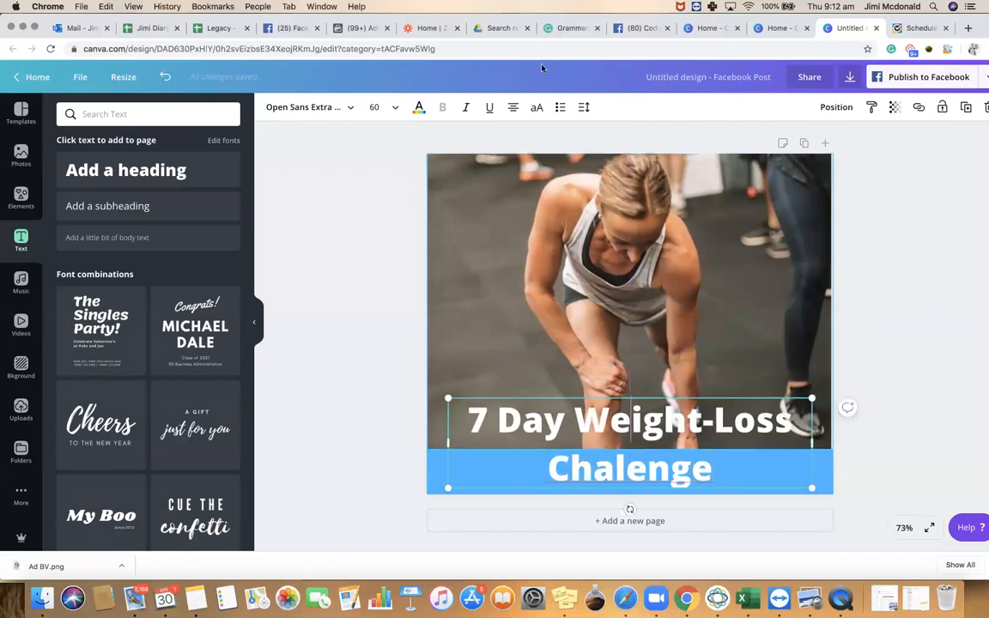
# Set the heading font size to 36 and move it down into the blue band
pyautogui.click(377, 108)
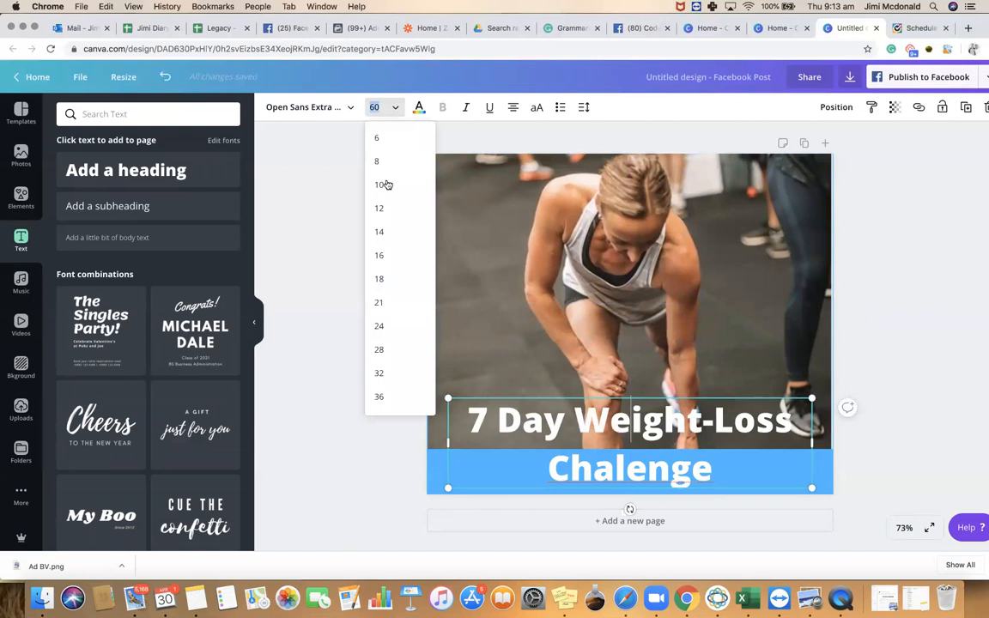
pyautogui.scroll(-3, 399, 300)
pyautogui.click(387, 311)
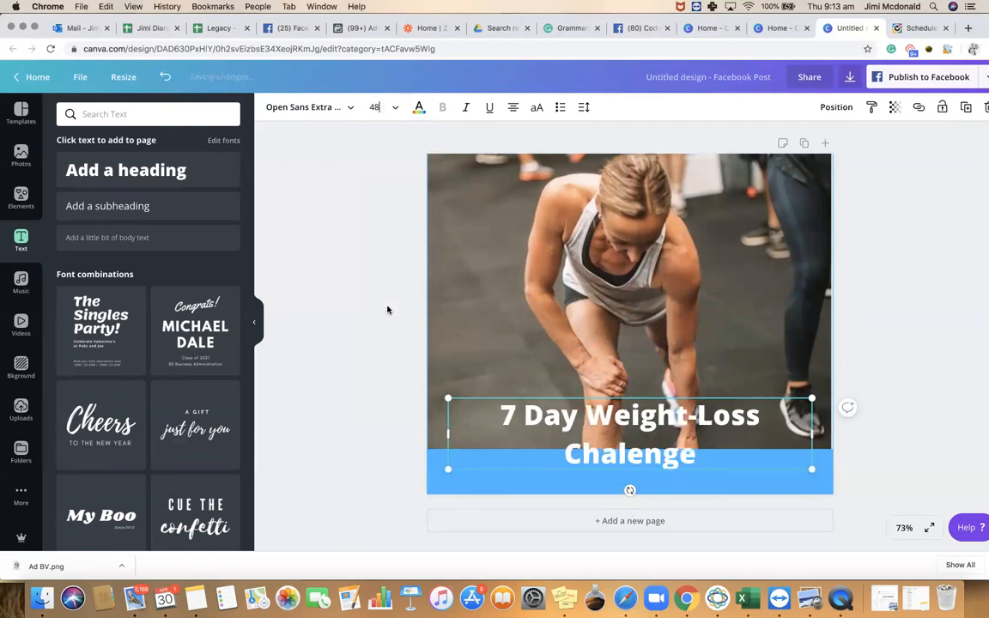
pyautogui.click(393, 107)
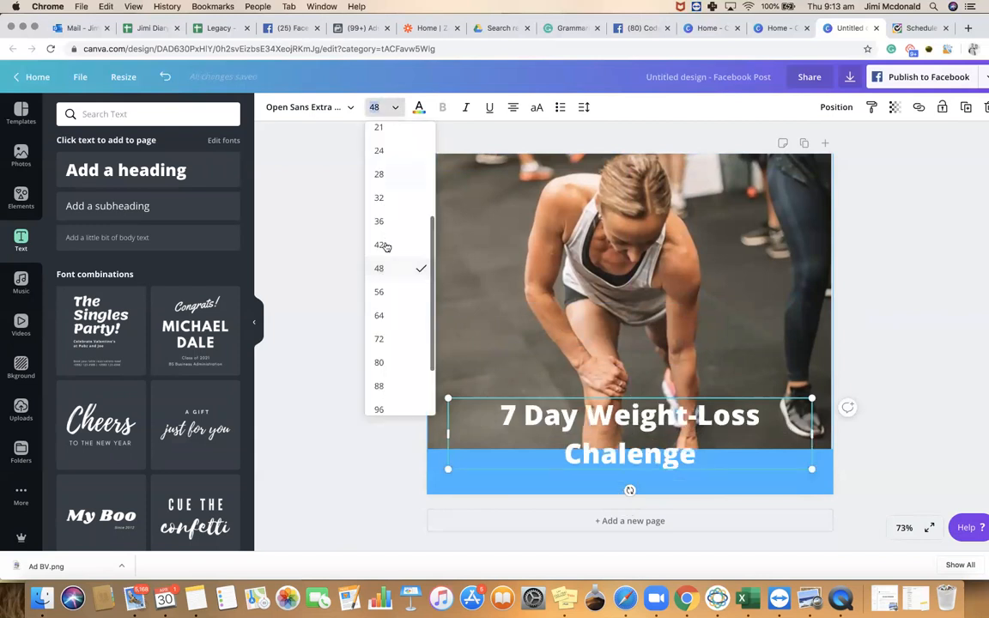
pyautogui.click(388, 224)
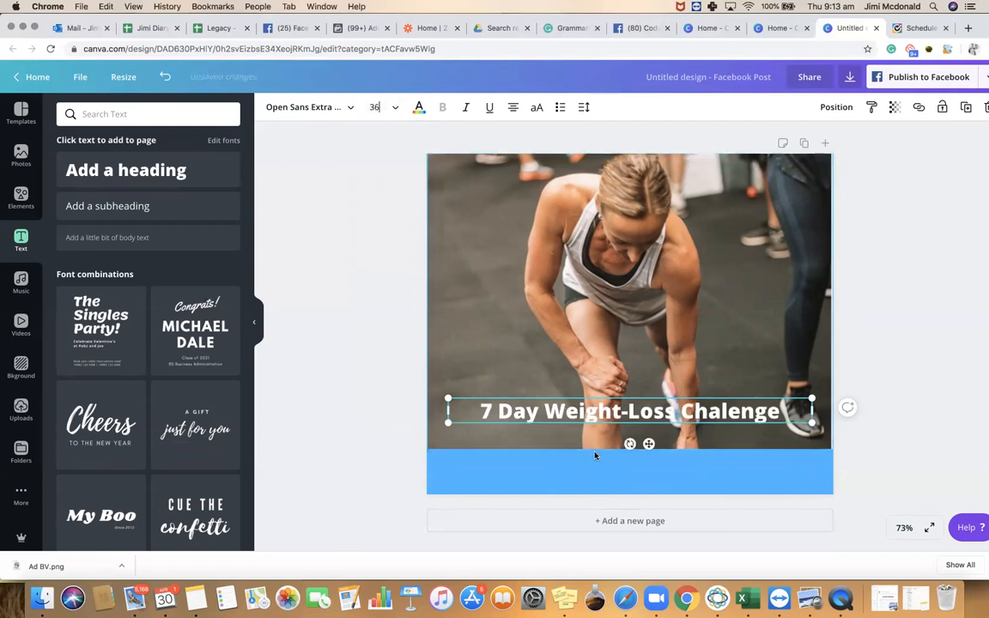
pyautogui.moveTo(610, 412); pyautogui.dragTo(609, 470)
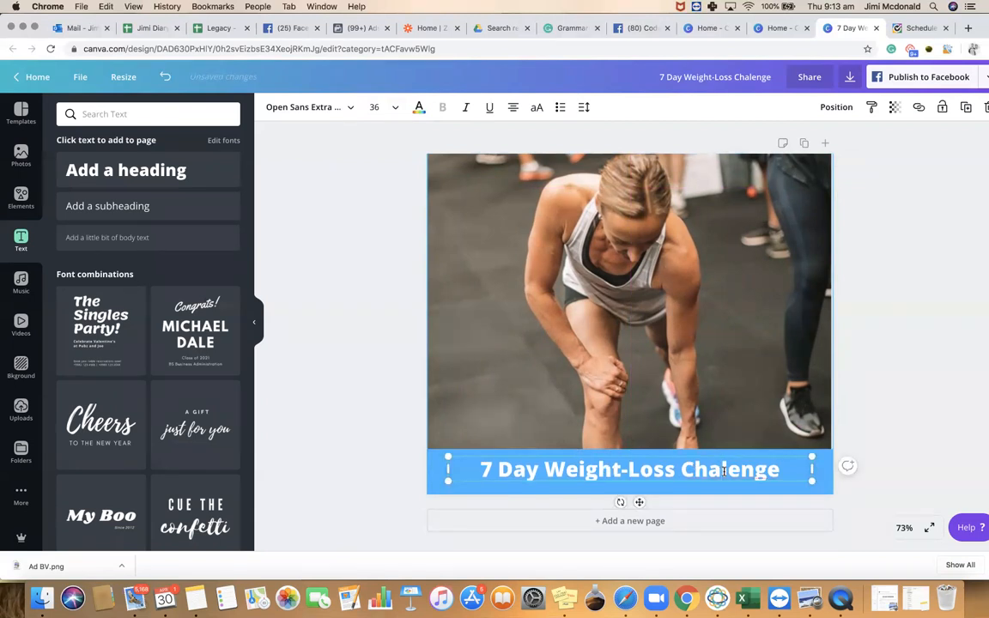
# Correct the heading's spelling to 'Challenge'
pyautogui.click(723, 470)
pyautogui.write('l')
pyautogui.click(894, 399)
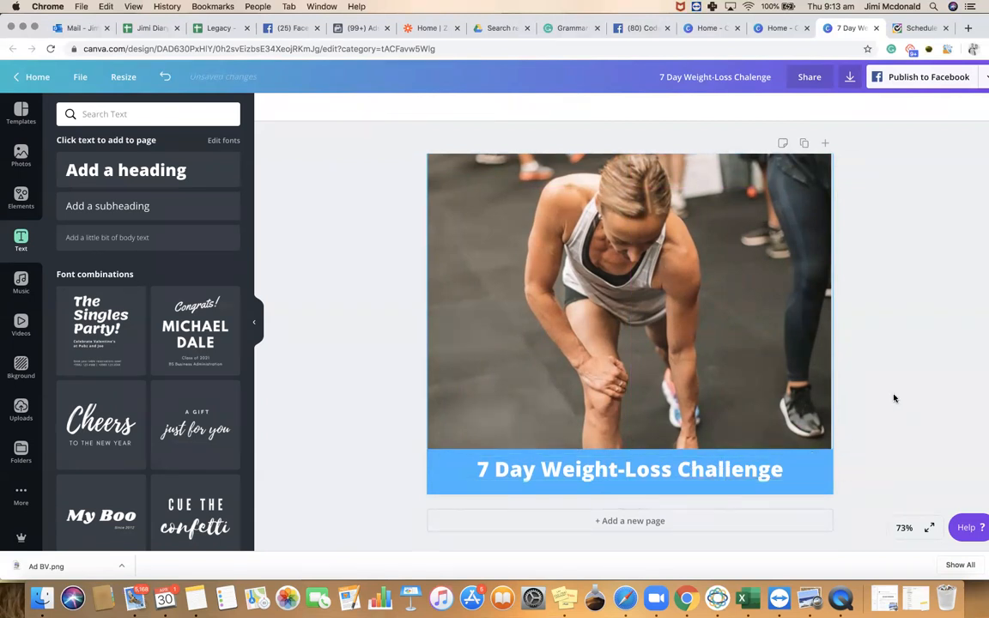
pyautogui.click(830, 302)
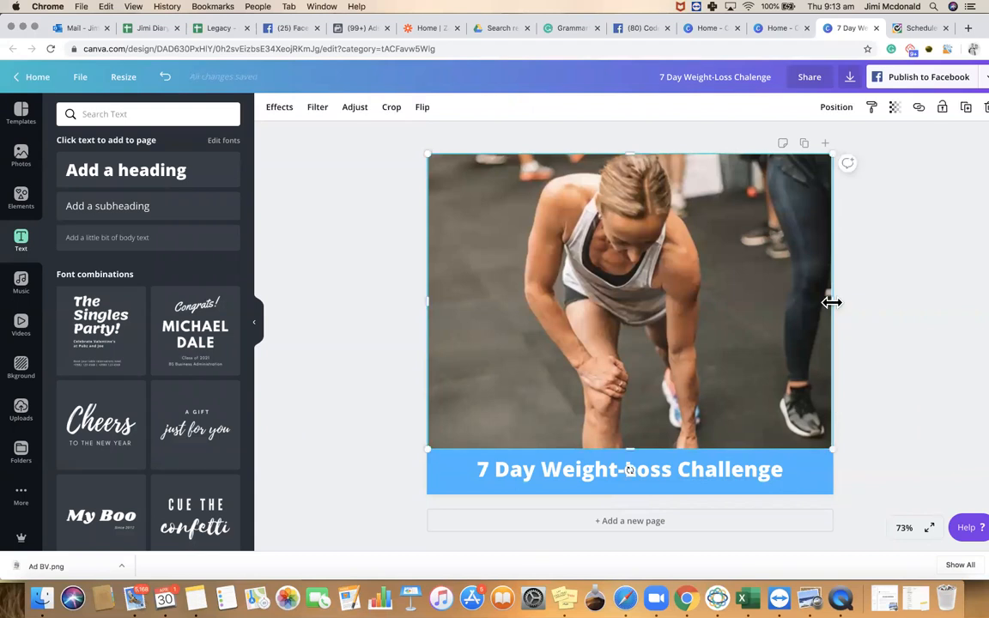
pyautogui.moveTo(834, 302); pyautogui.dragTo(833, 301)
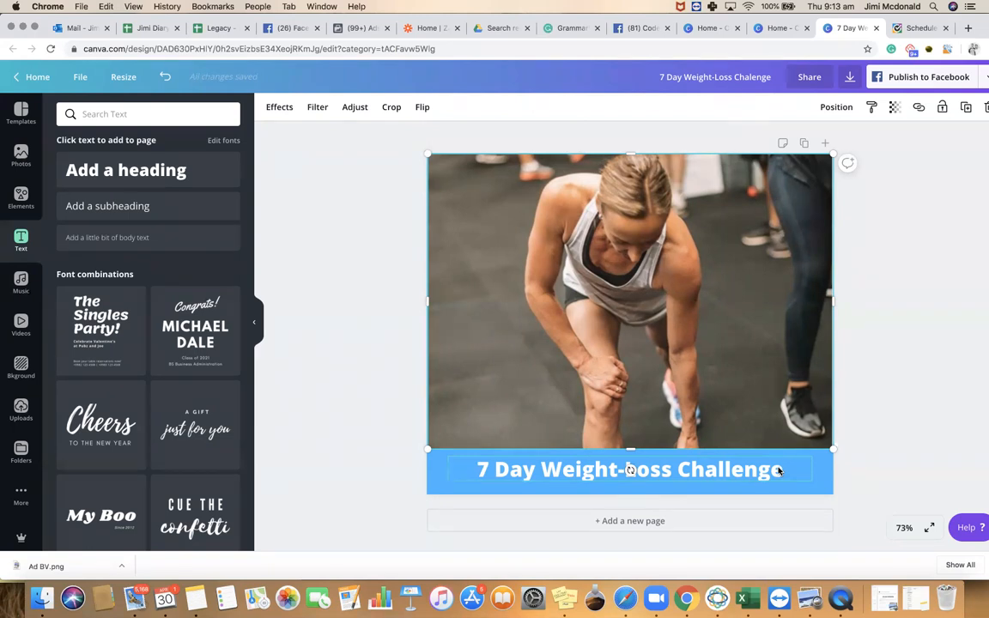
pyautogui.click(917, 383)
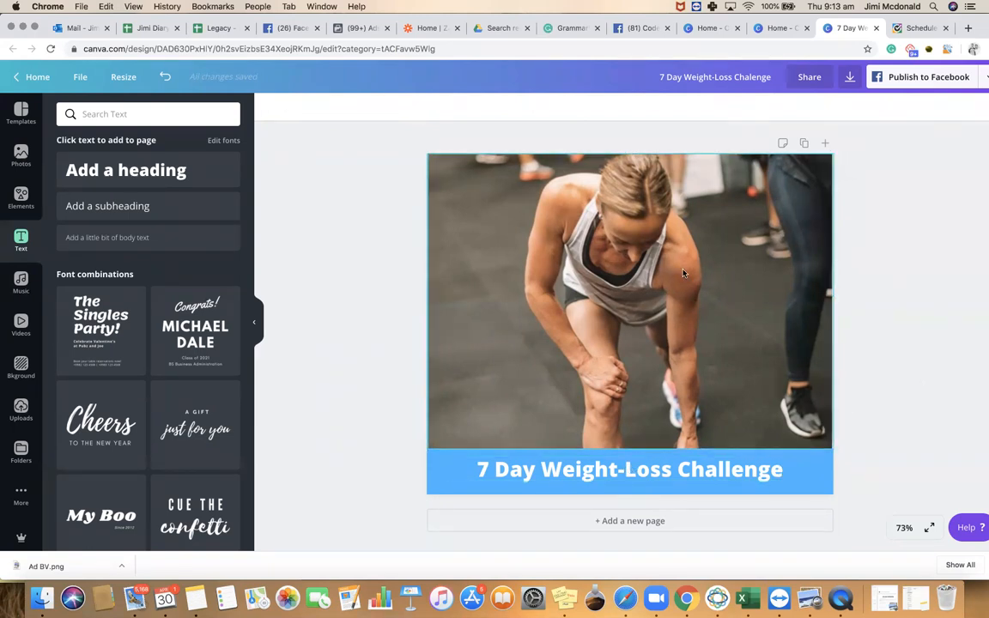
pyautogui.click(660, 282)
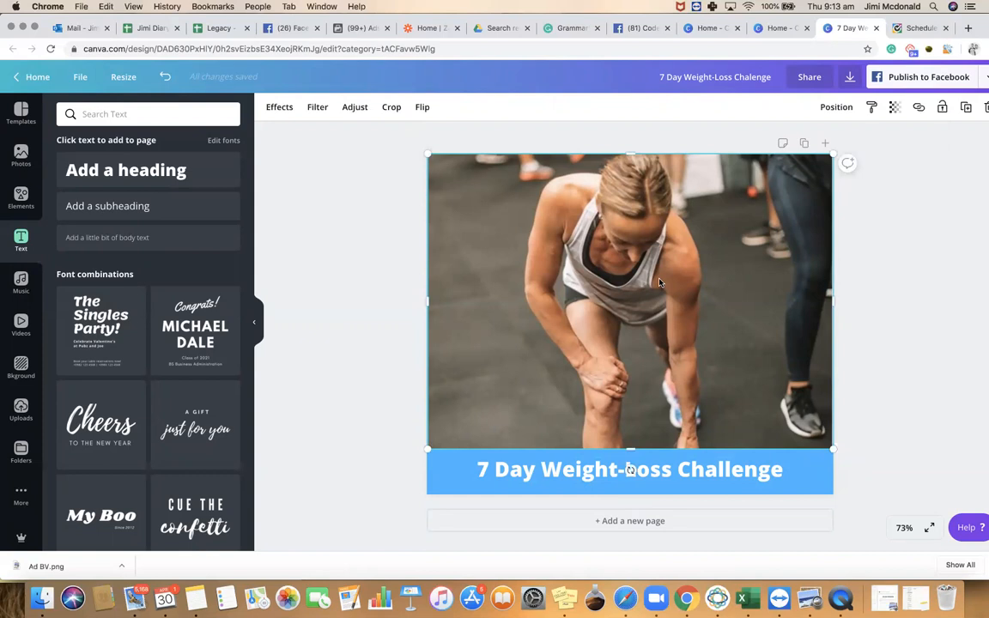
# Delete the workout photo and scroll through Uploads down to the food photos
pyautogui.press('Delete')
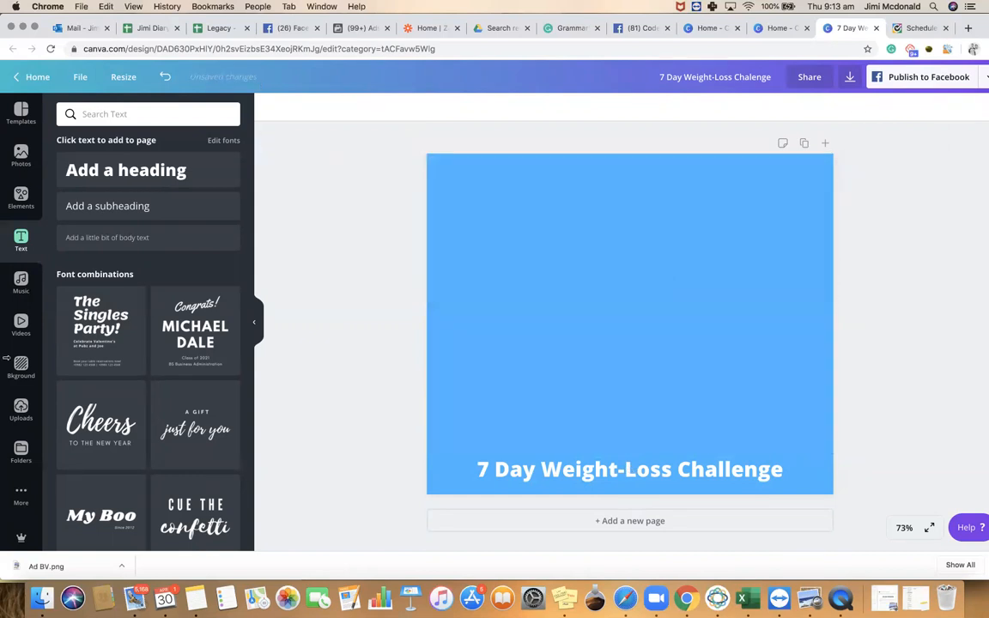
pyautogui.click(21, 410)
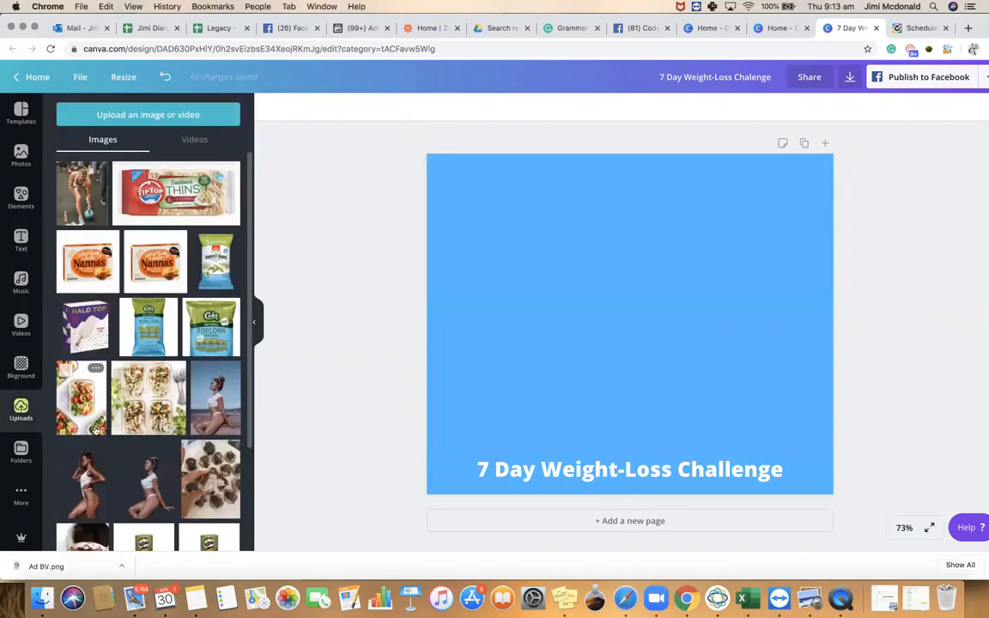
pyautogui.scroll(-10, 120, 395)
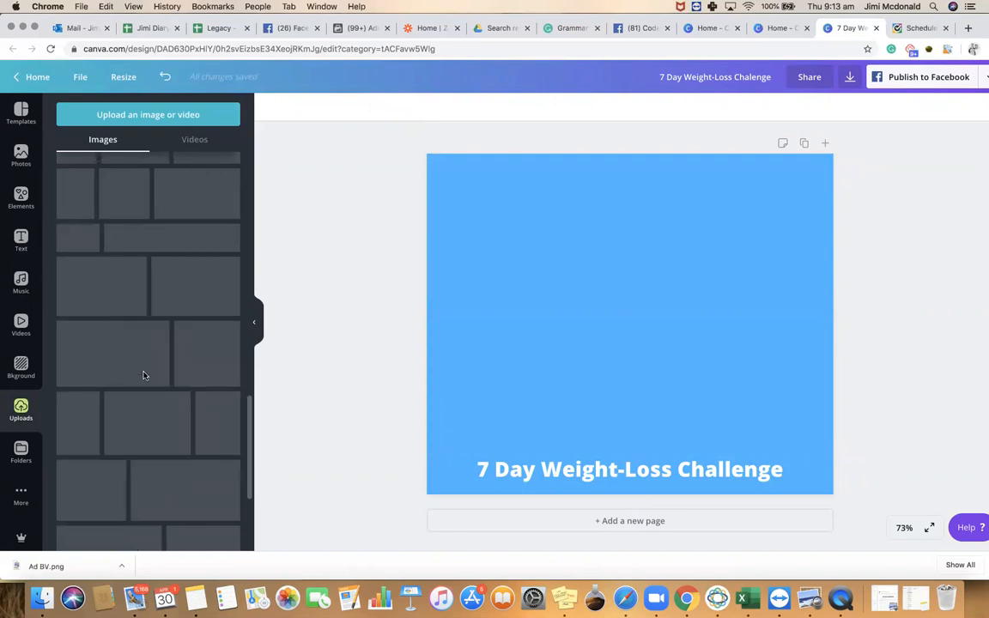
pyautogui.scroll(-10, 144, 367)
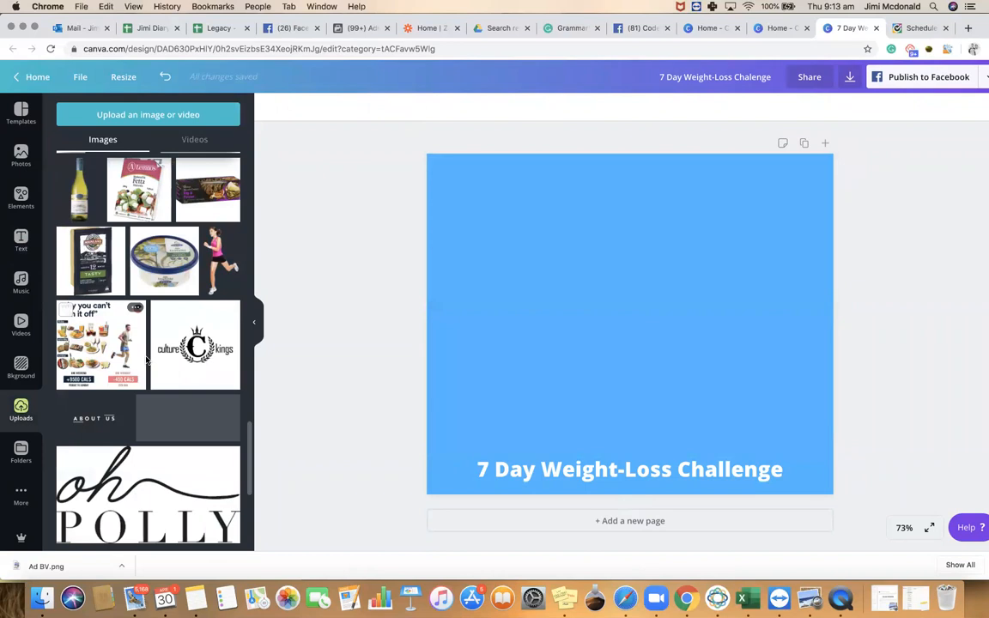
pyautogui.scroll(-10, 146, 361)
pyautogui.scroll(-15, 146, 369)
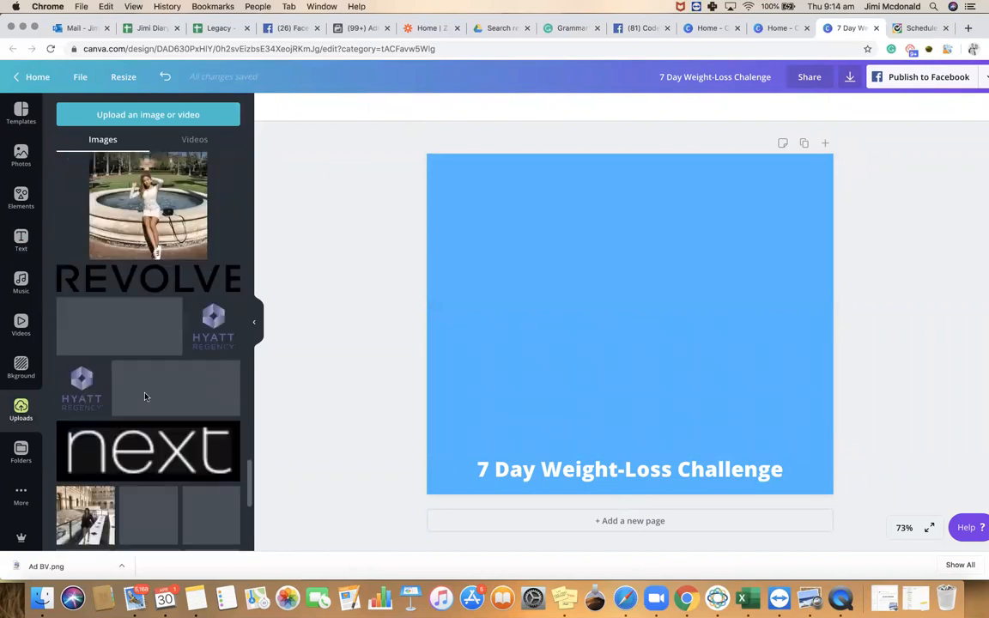
pyautogui.scroll(-15, 144, 397)
pyautogui.scroll(-15, 147, 377)
pyautogui.scroll(-15, 145, 410)
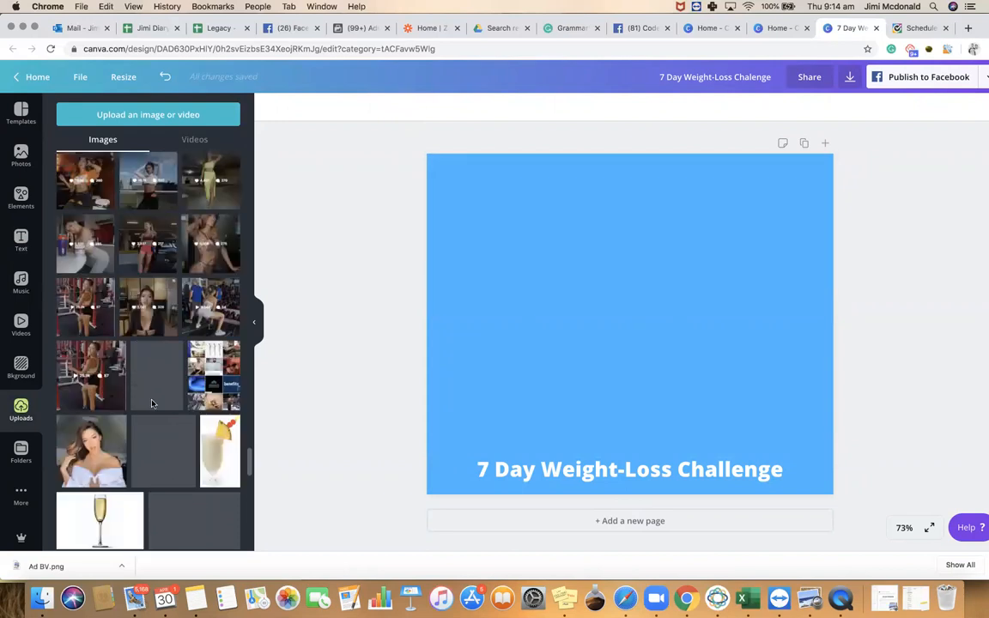
pyautogui.scroll(-15, 151, 403)
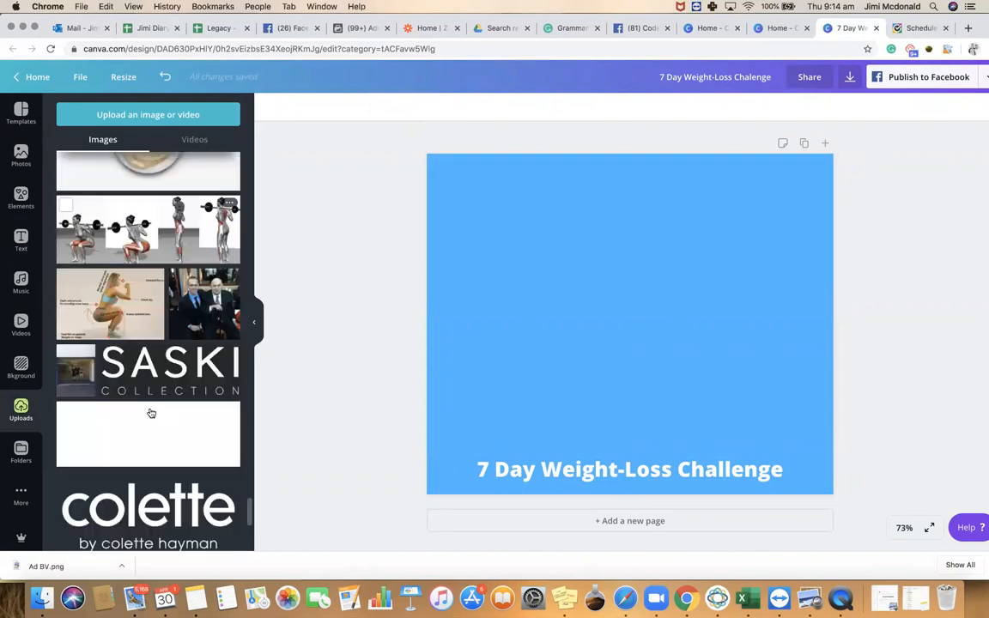
pyautogui.scroll(-15, 151, 414)
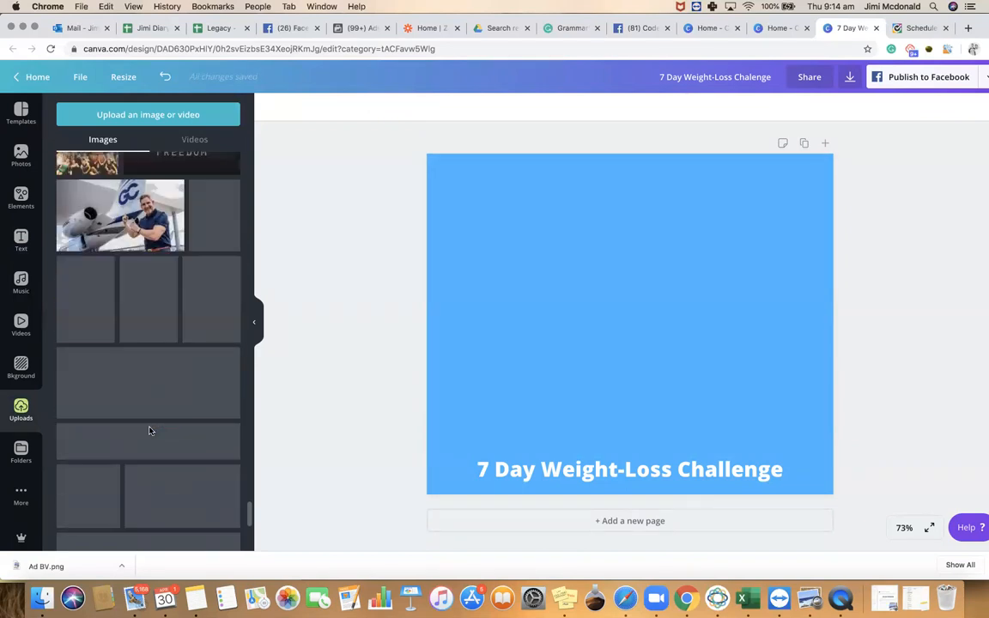
pyautogui.scroll(-10, 146, 404)
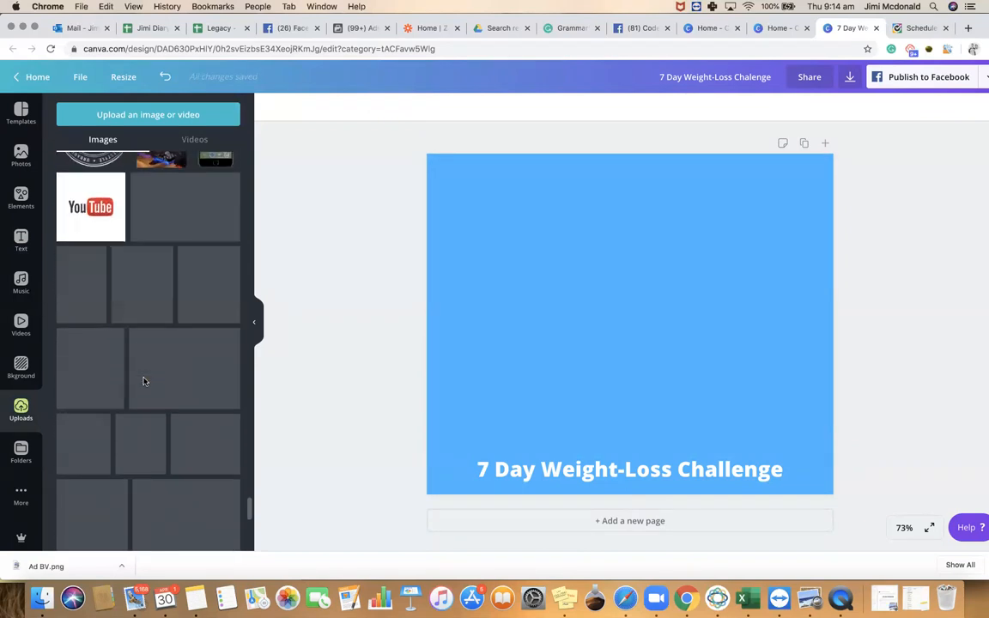
pyautogui.scroll(-10, 144, 381)
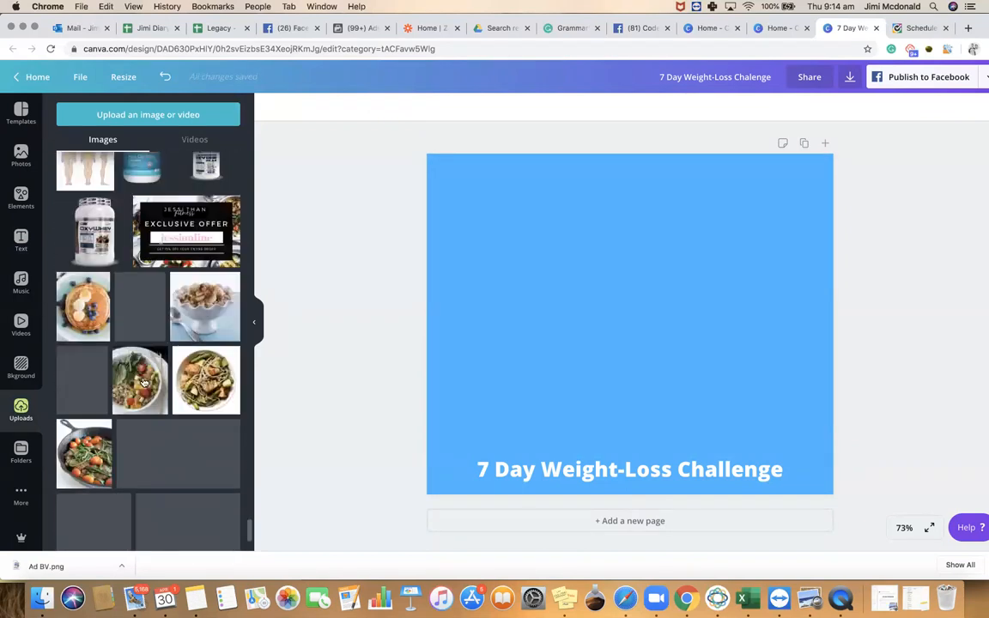
pyautogui.scroll(-10, 143, 381)
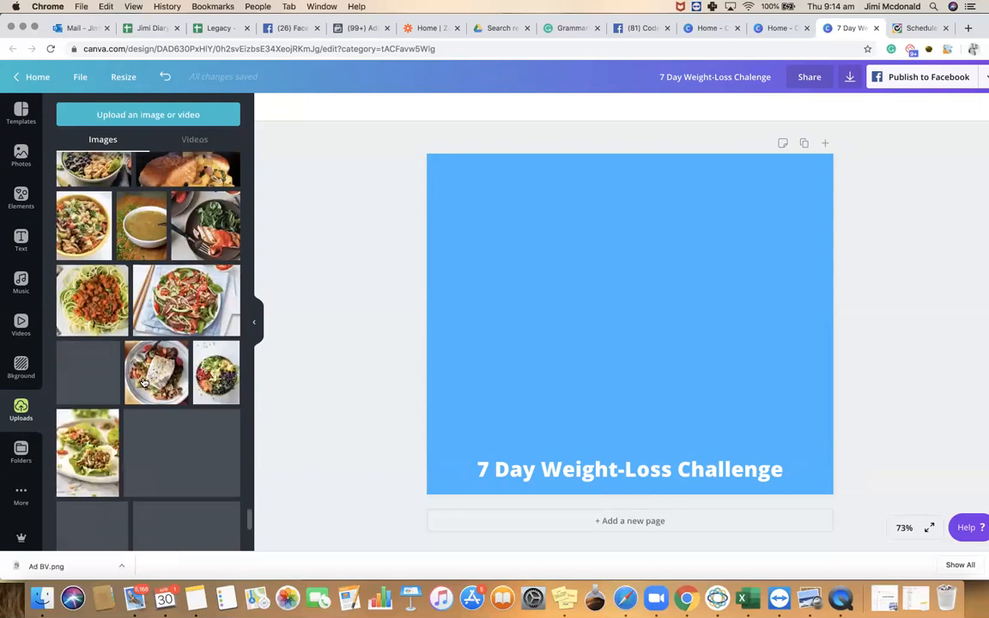
# Add the salad photo and stretch it across the top of the page down to the blue band
pyautogui.click(193, 309)
pyautogui.moveTo(448, 156); pyautogui.dragTo(421, 107)
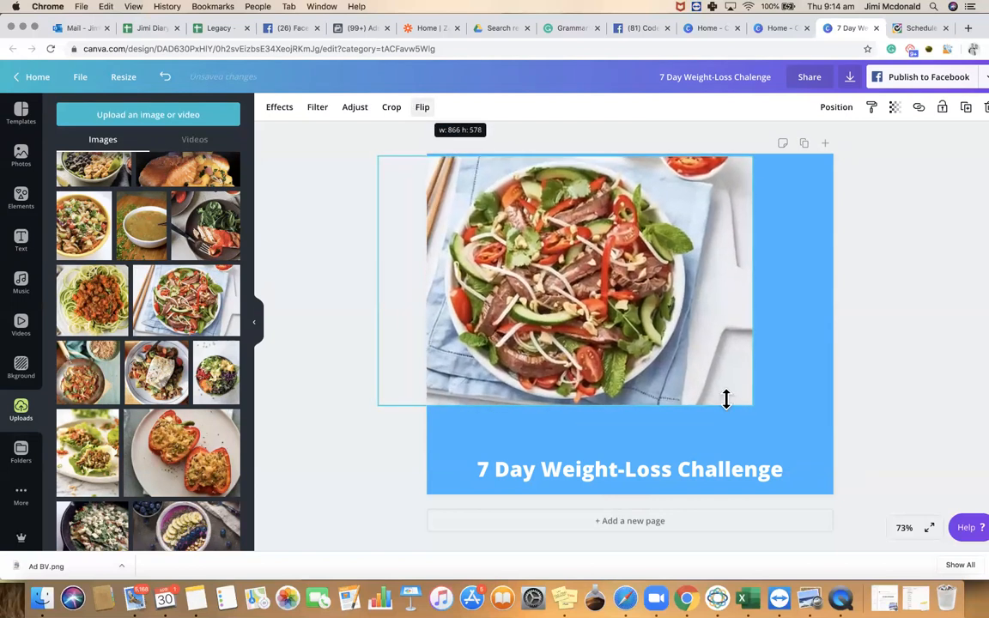
pyautogui.moveTo(819, 281); pyautogui.dragTo(839, 286)
pyautogui.moveTo(683, 252); pyautogui.dragTo(676, 242)
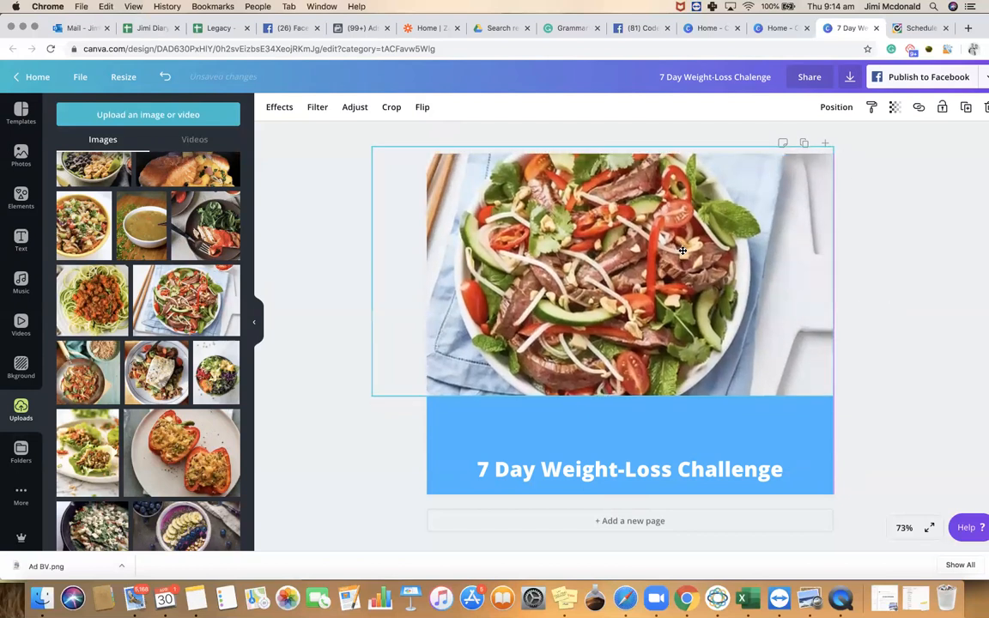
pyautogui.moveTo(602, 400); pyautogui.dragTo(602, 438)
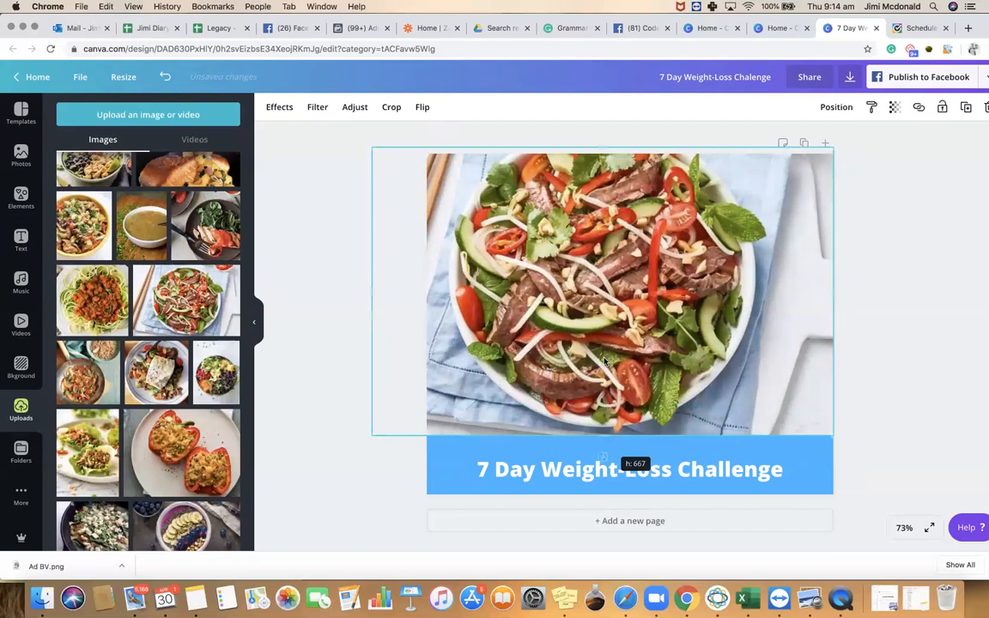
pyautogui.moveTo(604, 359); pyautogui.dragTo(616, 362)
pyautogui.click(316, 326)
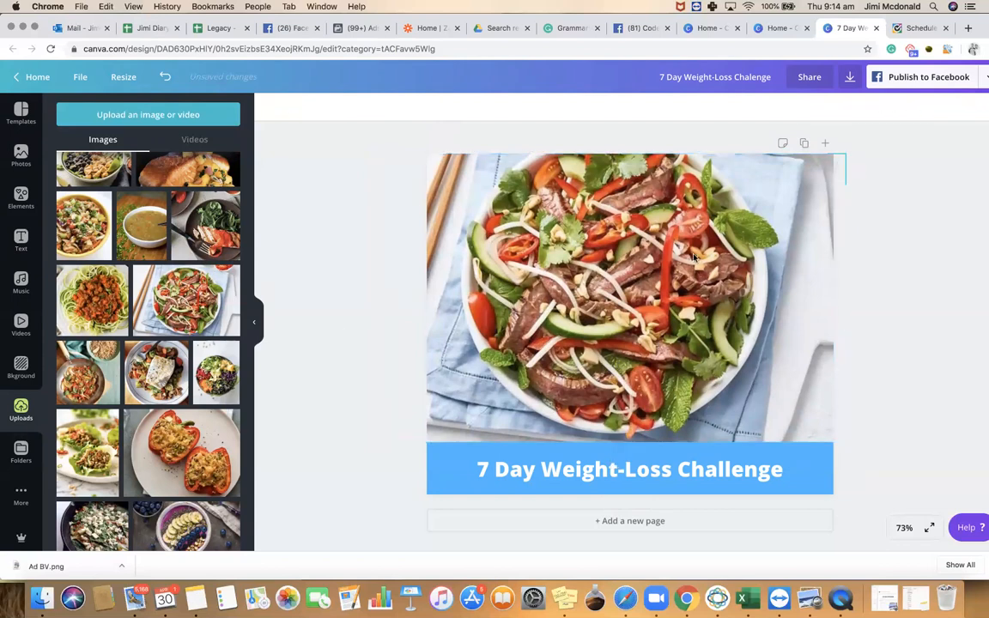
# Enlarge the title text to font size 42
pyautogui.click(615, 468)
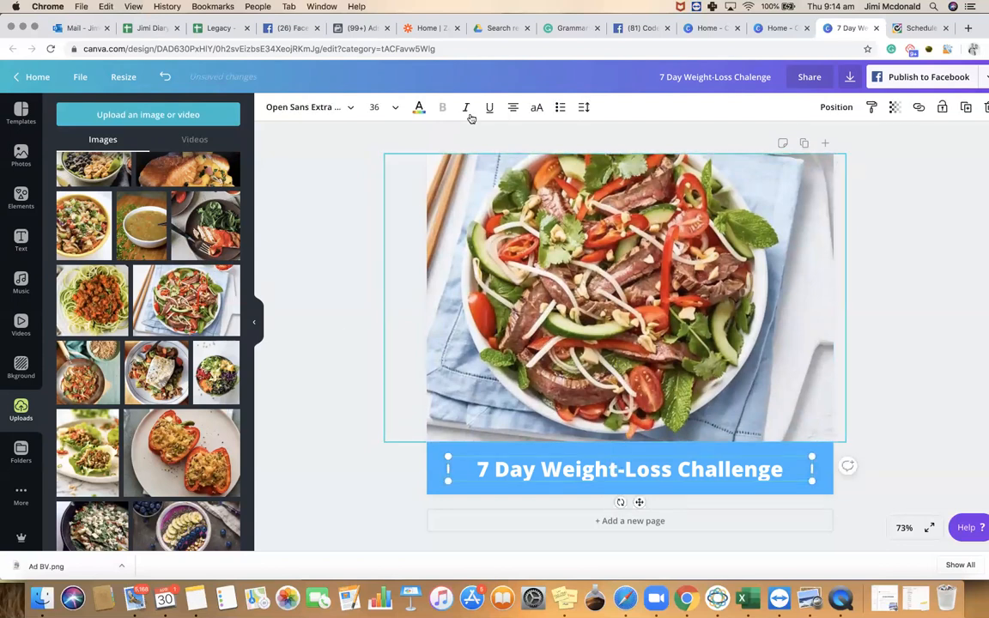
pyautogui.click(392, 110)
pyautogui.click(380, 290)
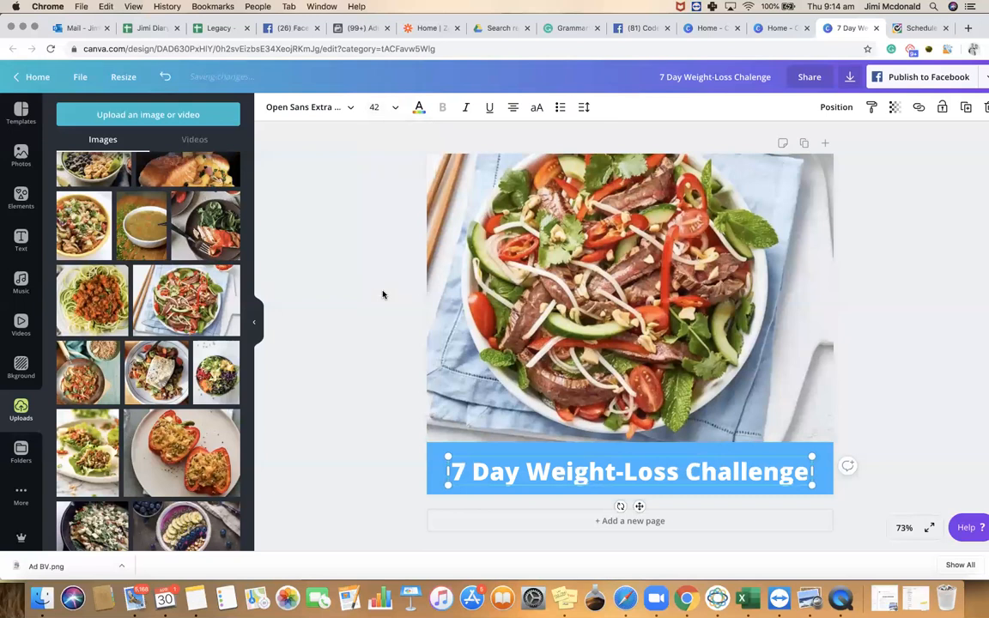
pyautogui.click(905, 425)
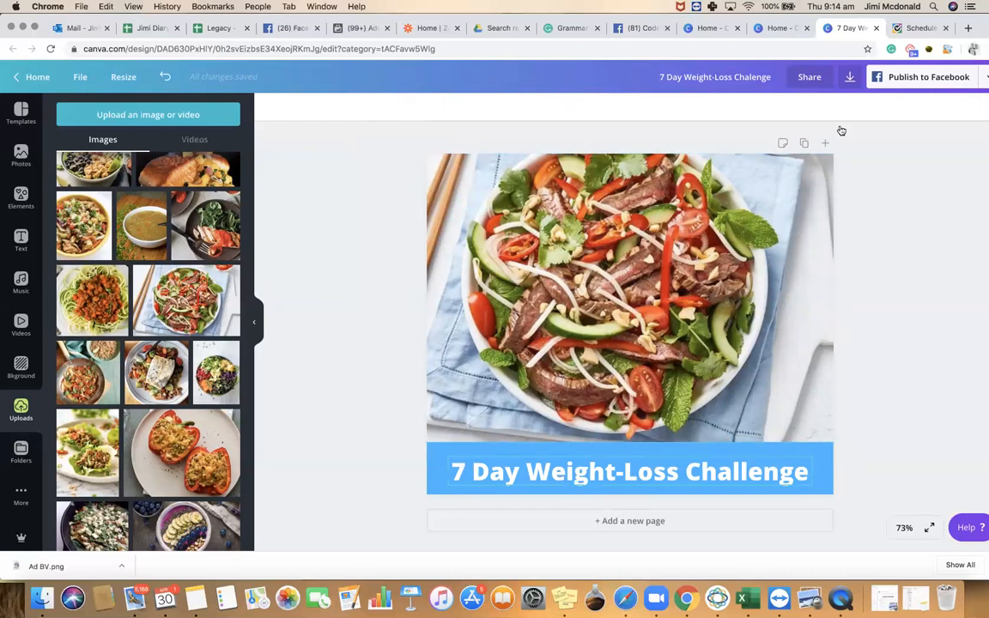
# Download the salad Facebook Post design as a PNG
pyautogui.click(849, 77)
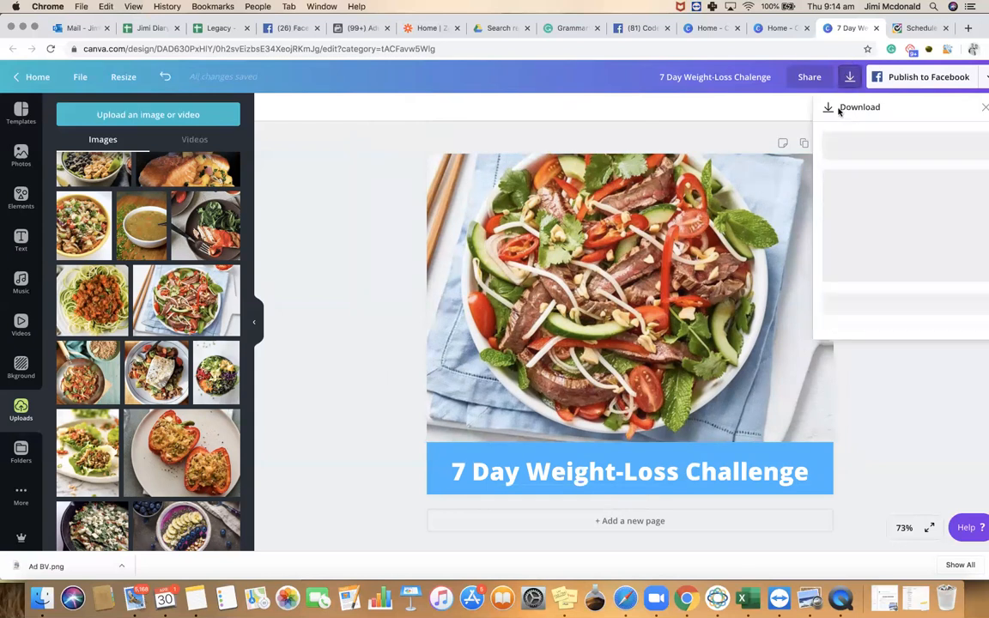
pyautogui.click(876, 274)
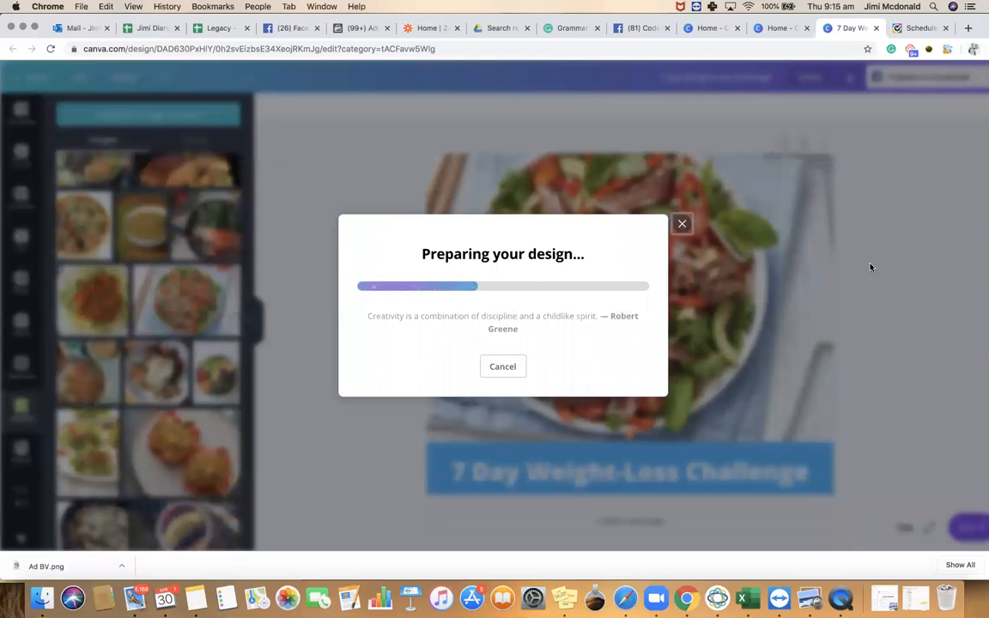
pyautogui.click(680, 200)
# In Ads Manager, change the ad image to the uploaded 7 Day Weight-Loss Challenge salad PNG
pyautogui.click(361, 28)
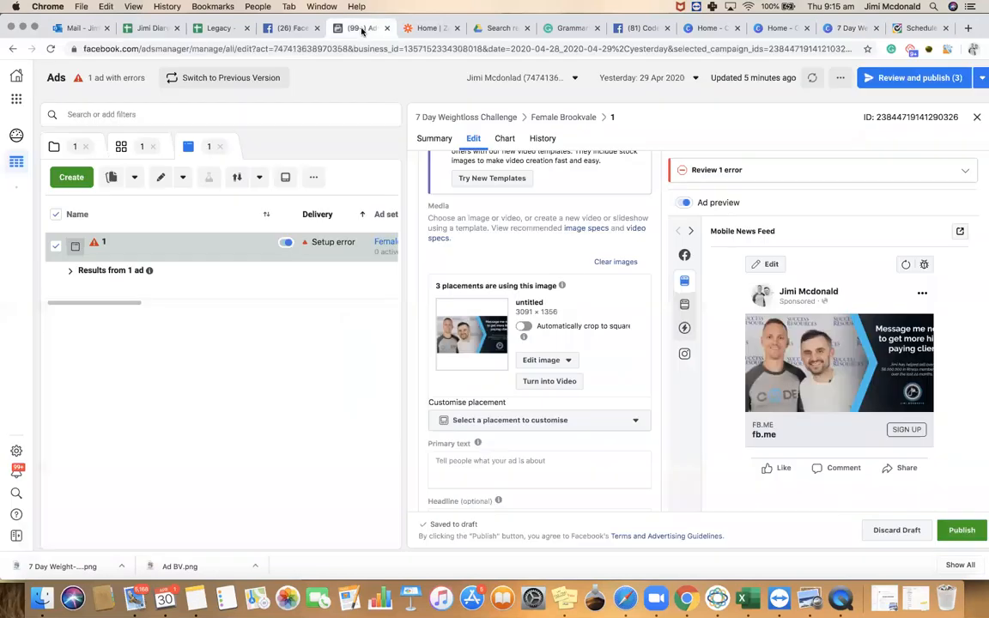
pyautogui.click(548, 363)
pyautogui.click(548, 383)
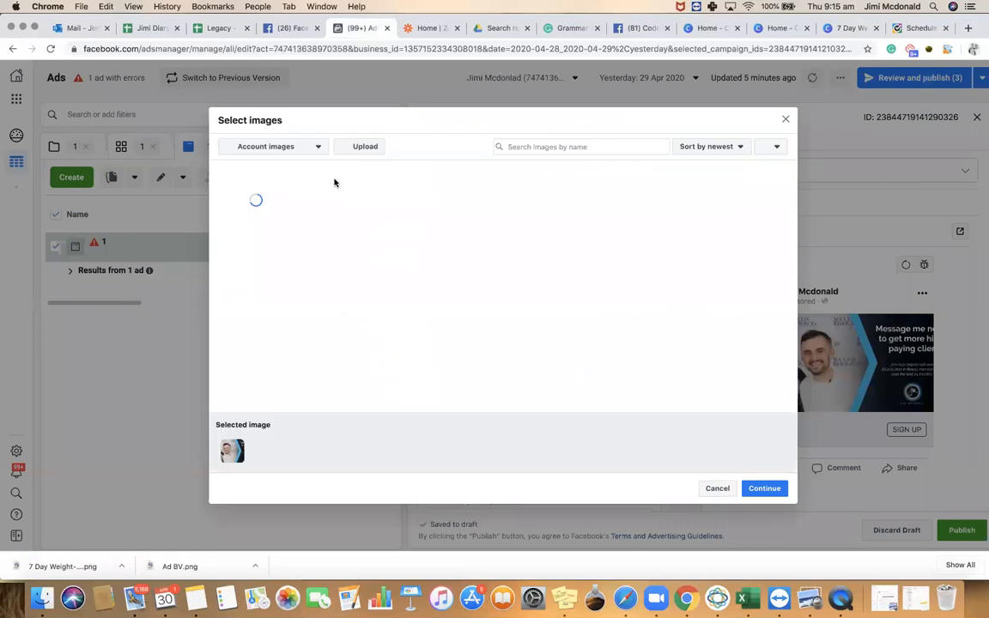
pyautogui.click(356, 151)
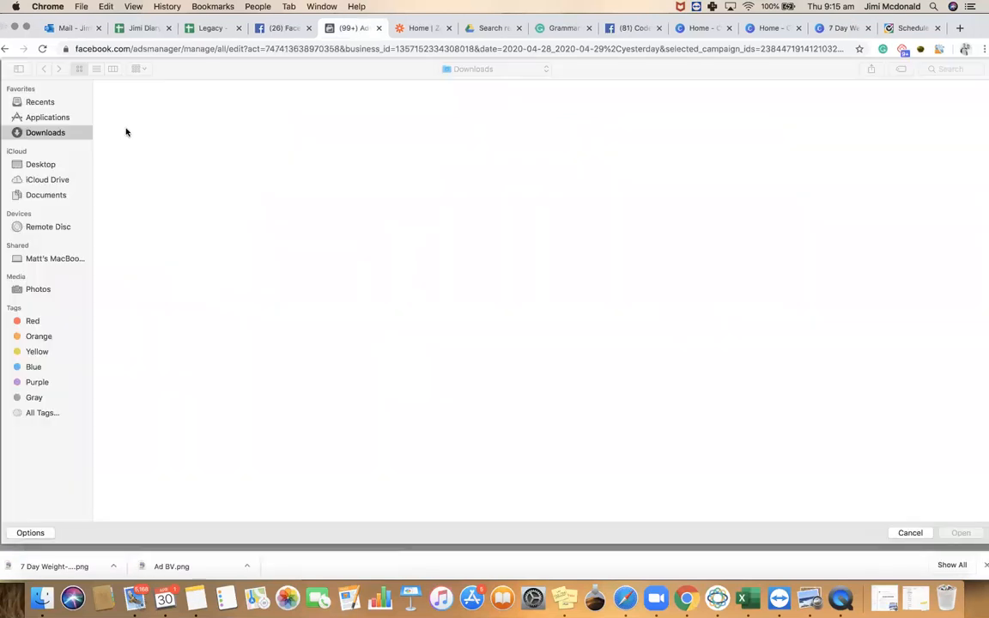
pyautogui.doubleClick(129, 159)
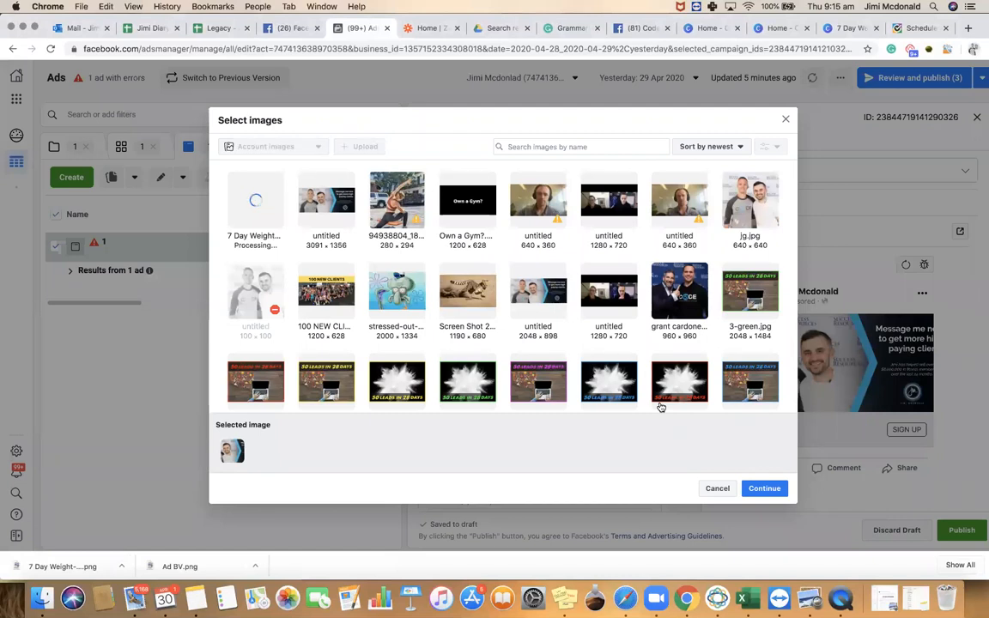
pyautogui.click(759, 489)
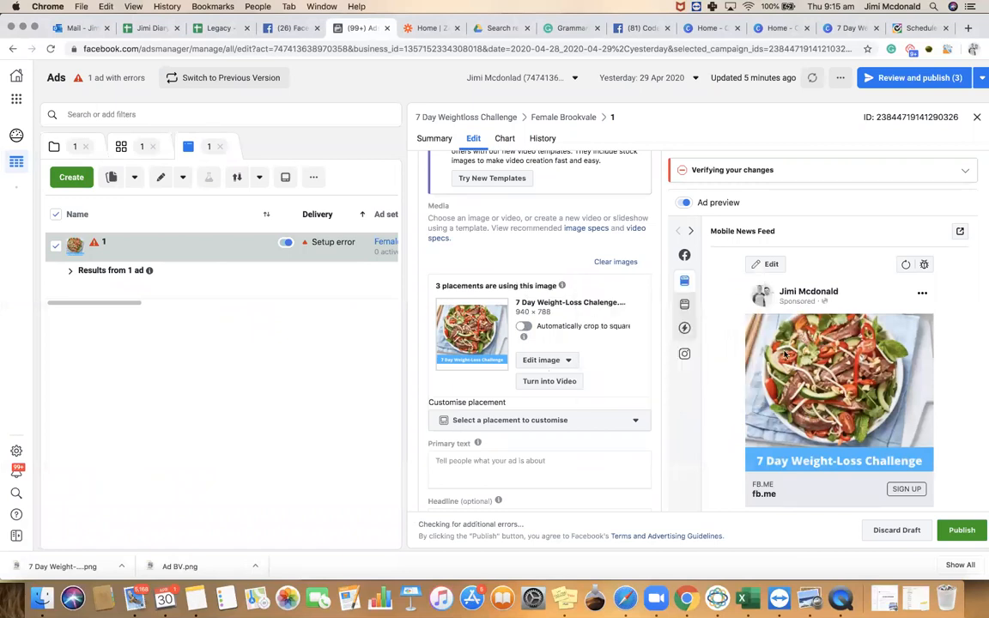
# Set the ad image crop to Original 940 × 788 instead of Square or Horizontal, and save
pyautogui.click(554, 361)
pyautogui.click(544, 400)
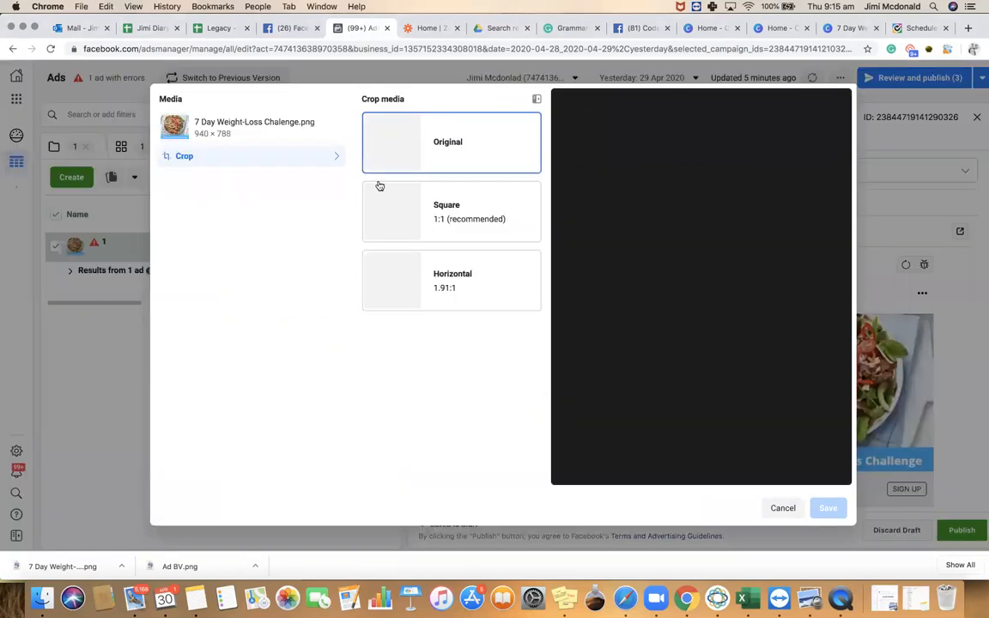
pyautogui.click(458, 205)
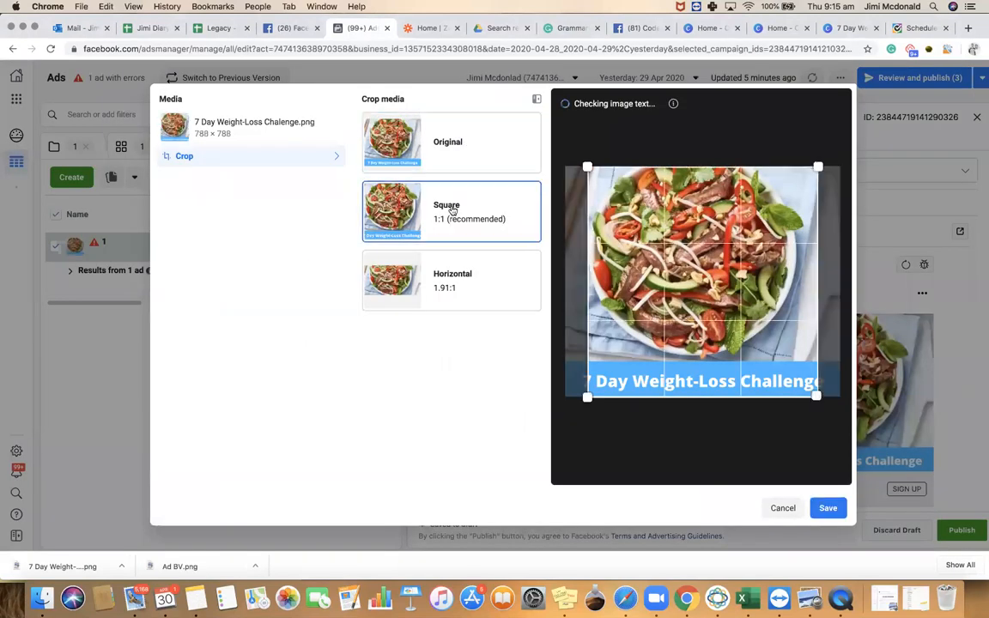
pyautogui.click(456, 281)
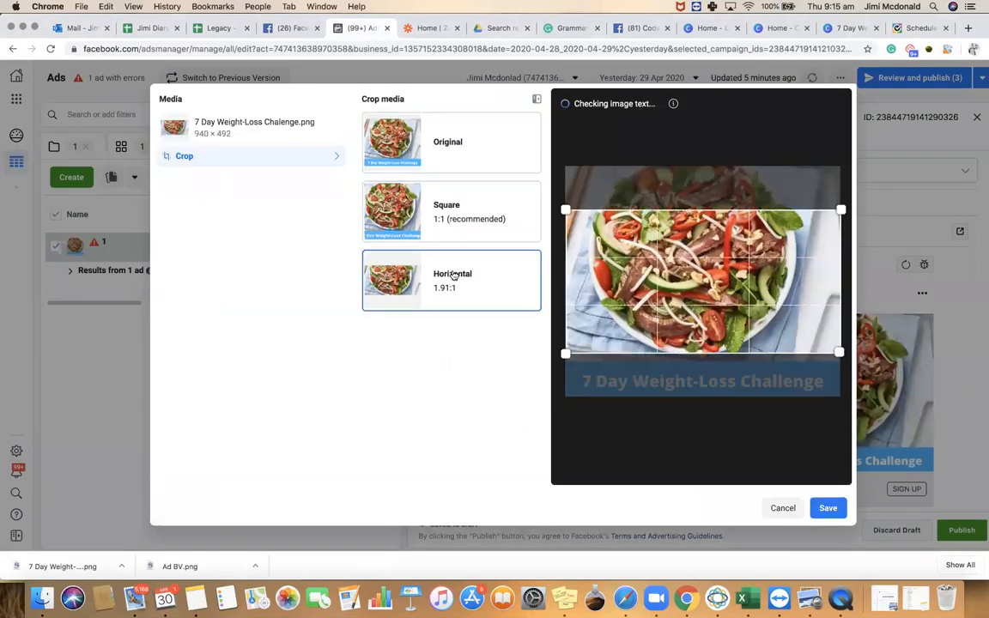
pyautogui.moveTo(675, 243); pyautogui.dragTo(677, 287)
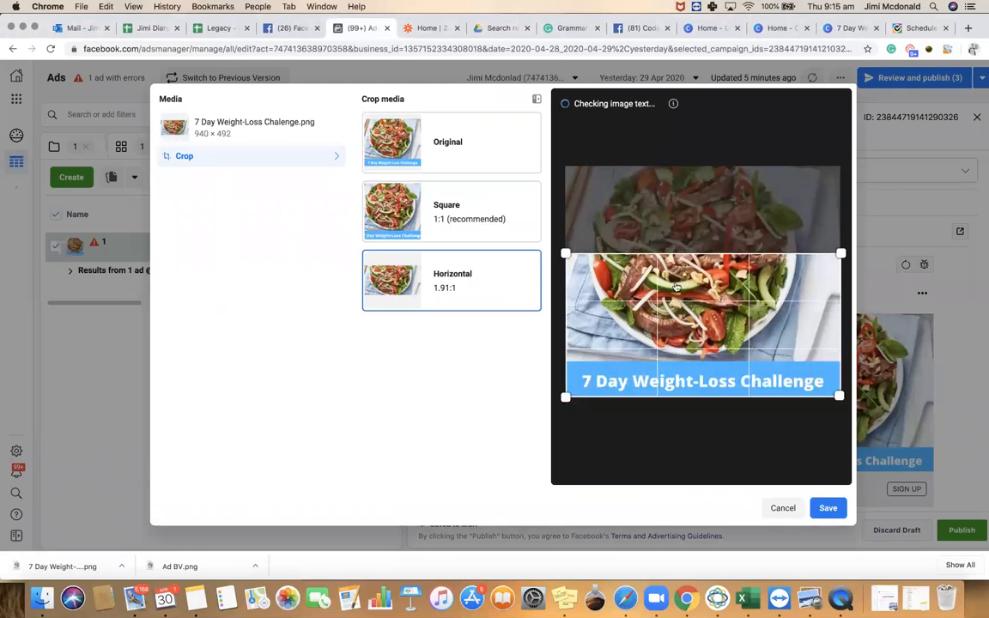
pyautogui.click(442, 142)
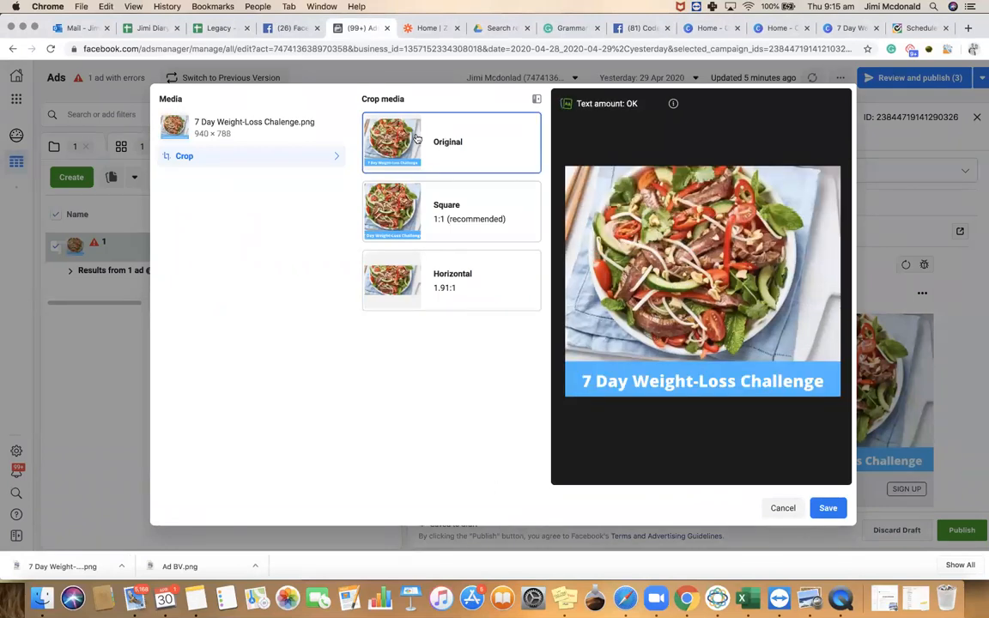
pyautogui.click(827, 508)
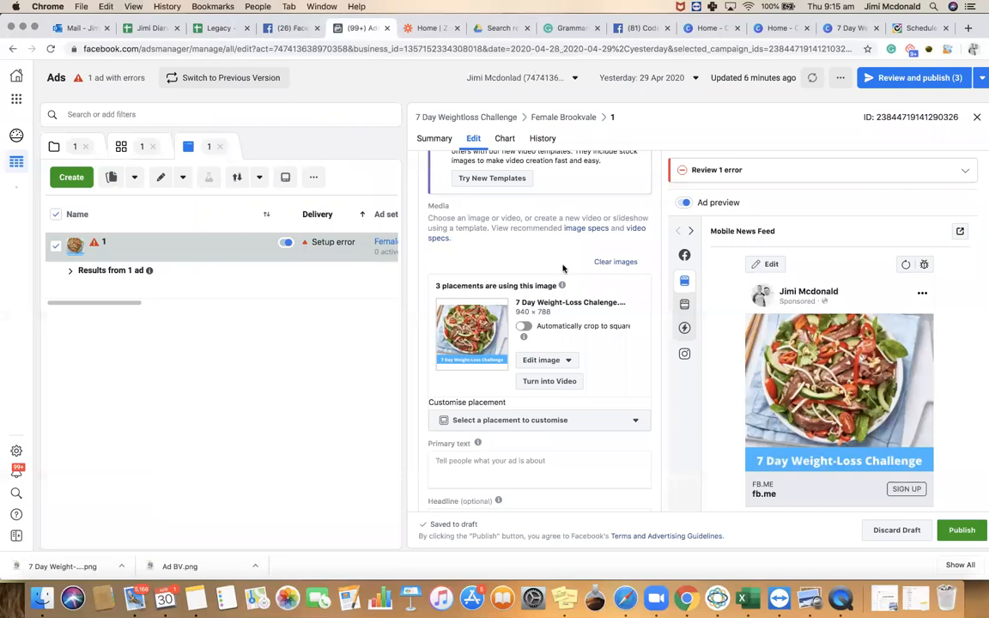
pyautogui.scroll(-1, 520, 435)
pyautogui.click(517, 448)
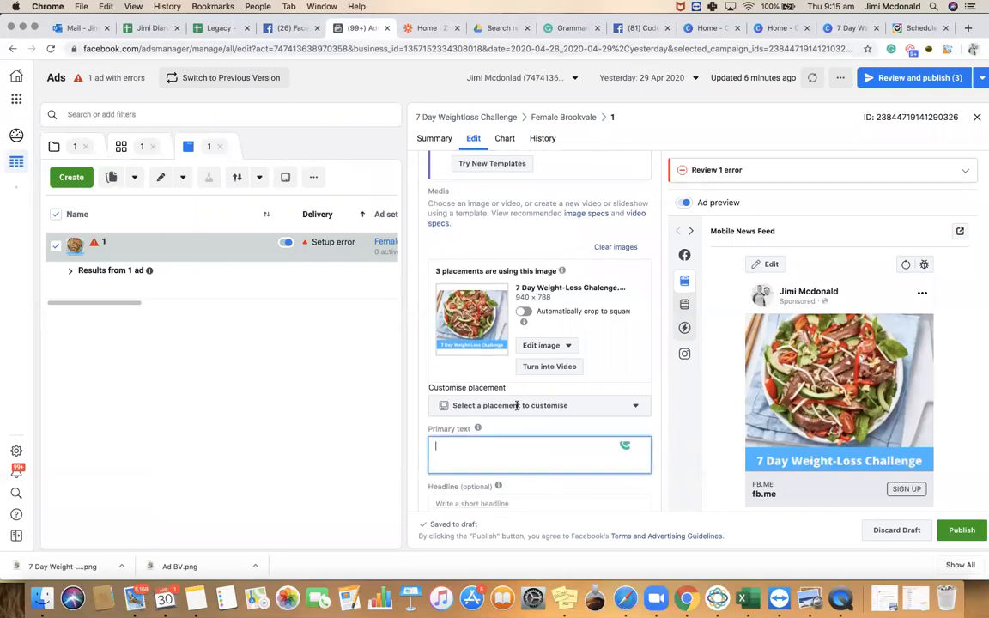
# Select the entire 113-word ad copy in the Grammarly document and bring it back to Ads Manager
pyautogui.click(567, 28)
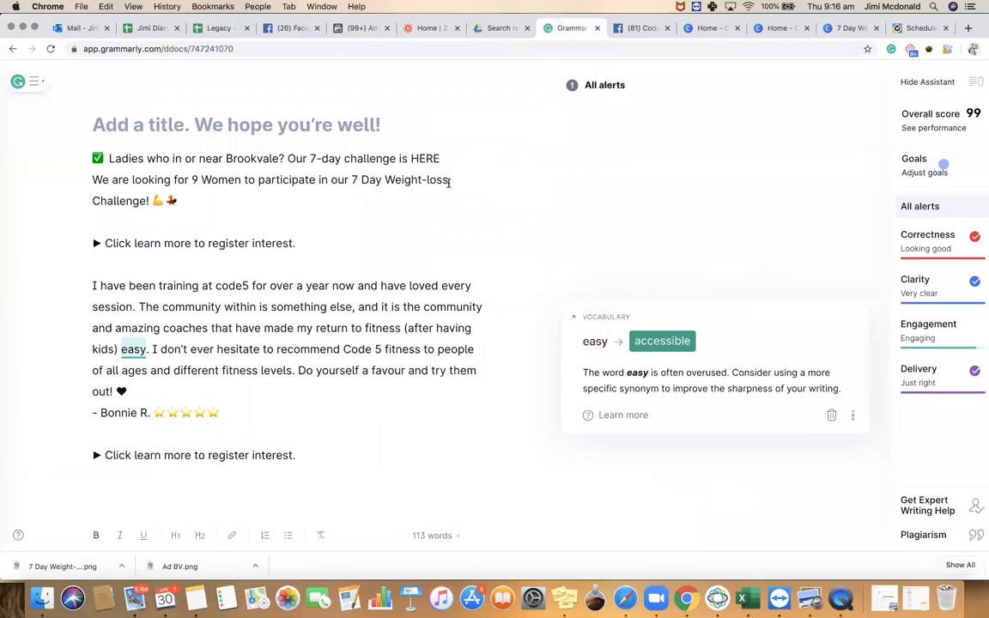
pyautogui.moveTo(448, 182); pyautogui.dragTo(384, 179)
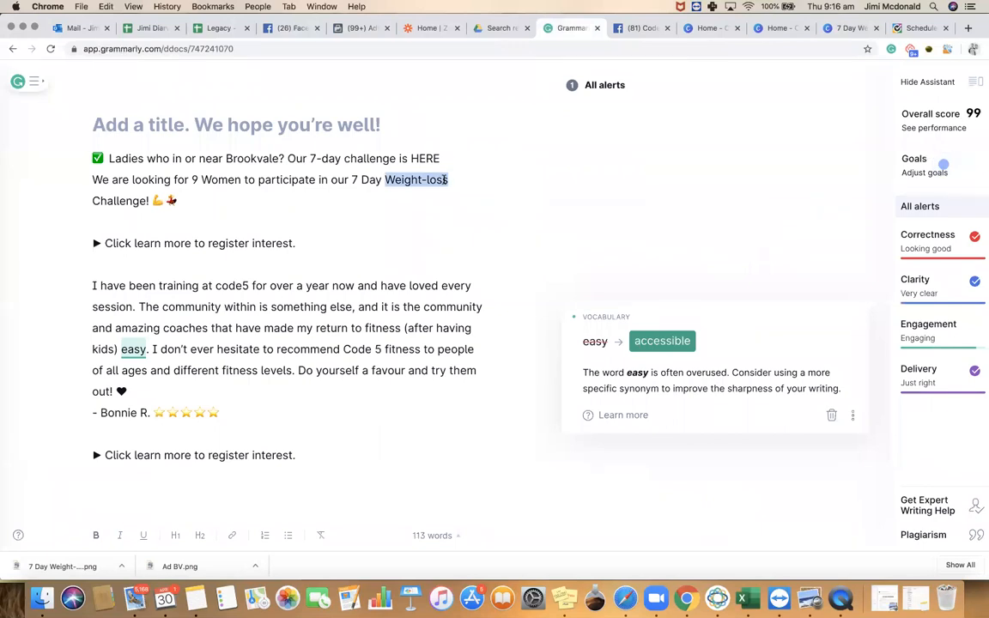
pyautogui.click(445, 180)
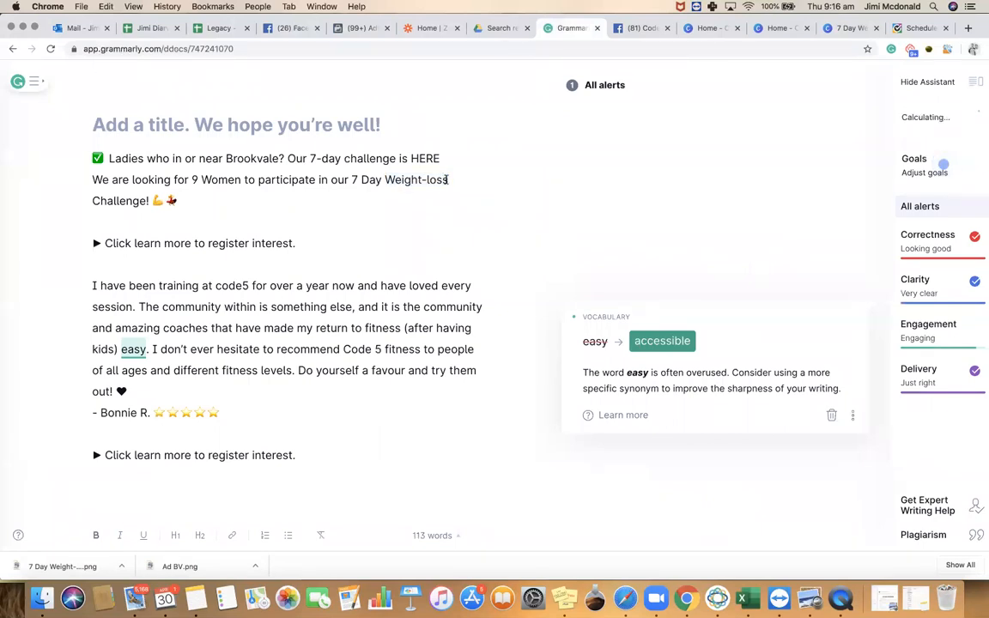
pyautogui.moveTo(447, 179)
pyautogui.mouseDown()
pyautogui.moveTo(386, 177)
pyautogui.moveTo(448, 180)
pyautogui.mouseUp()
pyautogui.click(448, 180)
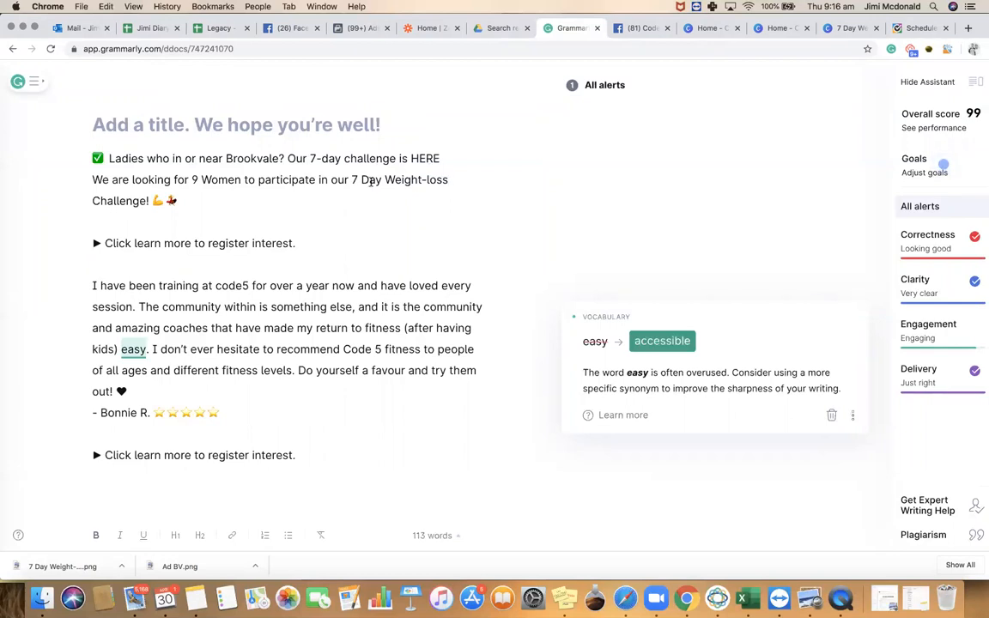
pyautogui.moveTo(103, 243); pyautogui.dragTo(316, 248)
pyautogui.click(206, 285)
pyautogui.moveTo(93, 282); pyautogui.dragTo(261, 416)
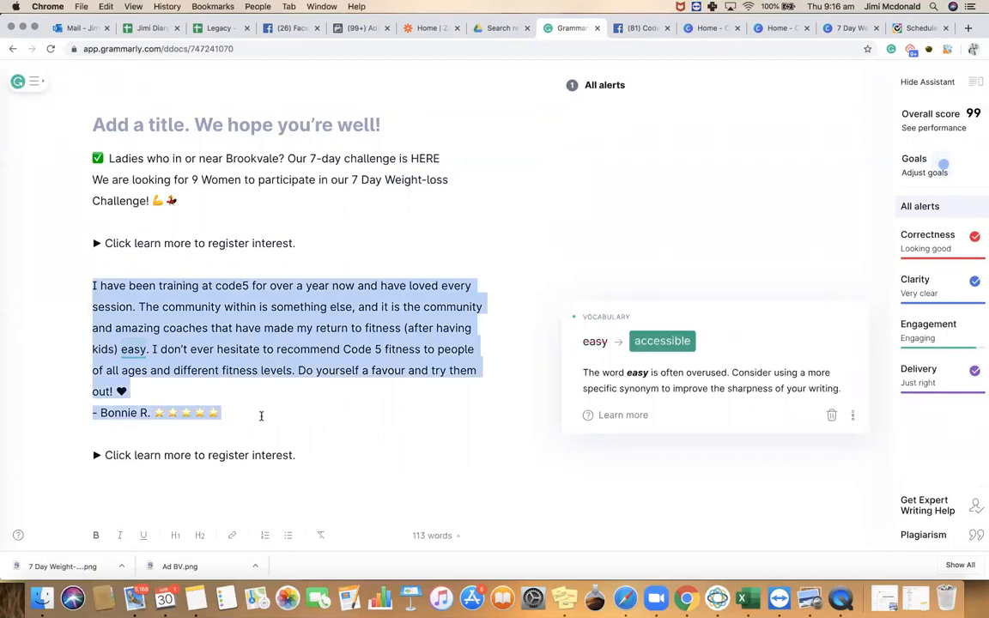
pyautogui.click(261, 416)
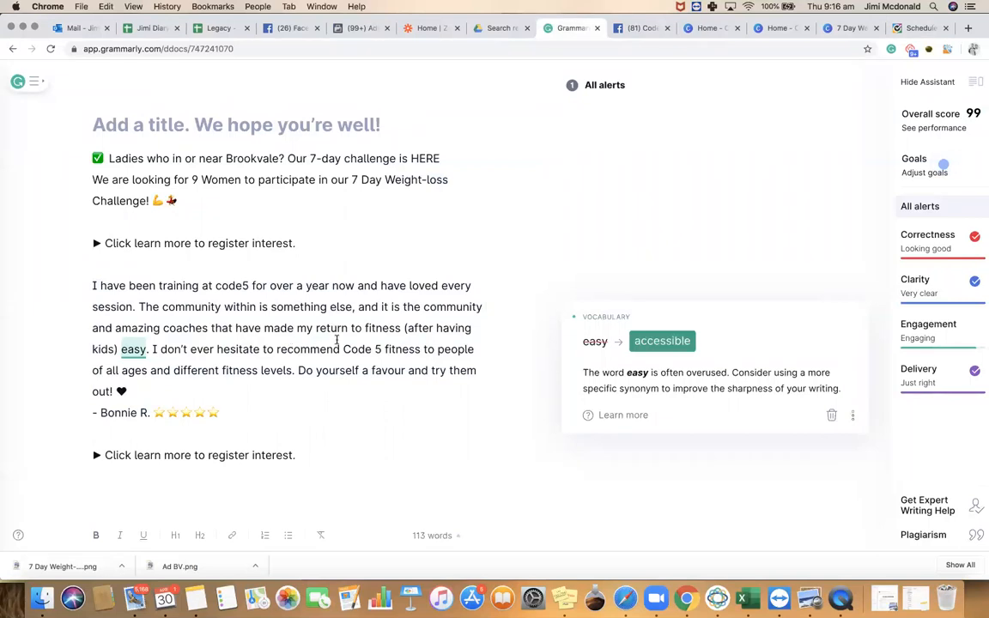
pyautogui.moveTo(300, 457); pyautogui.dragTo(91, 158)
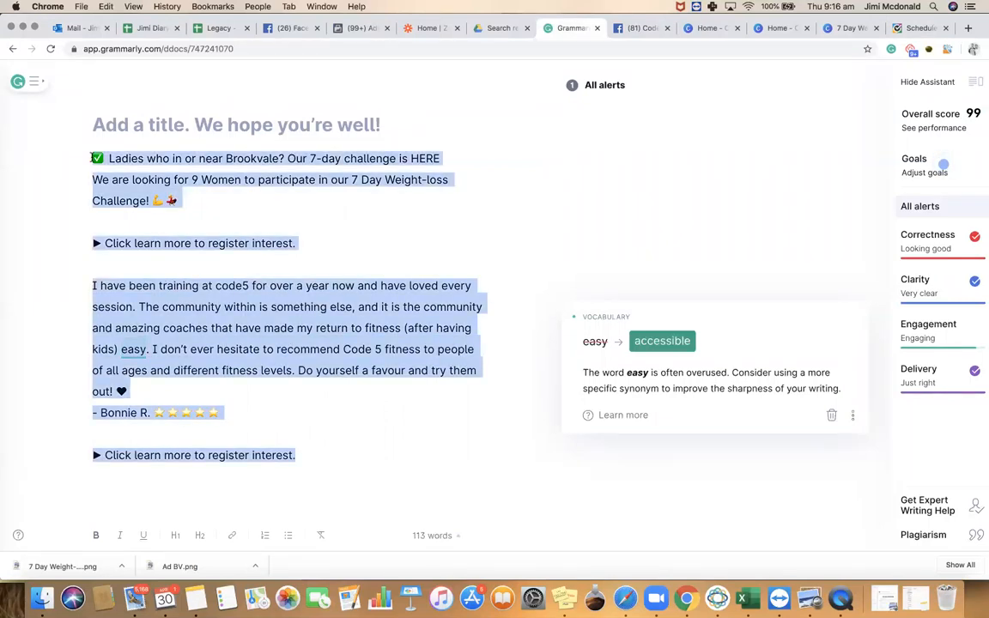
pyautogui.click(360, 28)
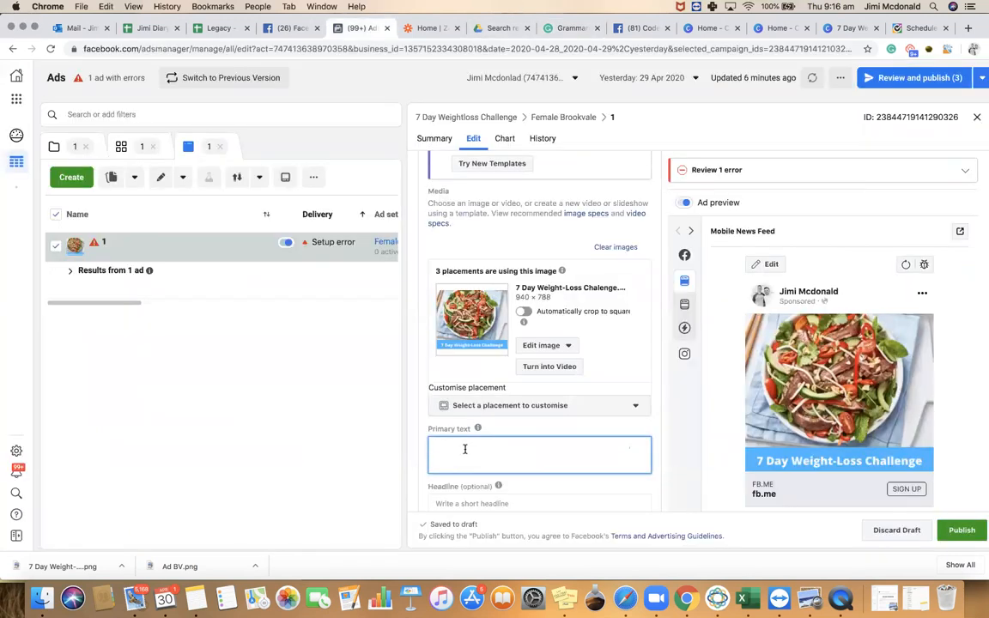
# Paste the ad copy as primary text and use '7 Day Weight-loss Challenge' as the headline
pyautogui.press('super+v')
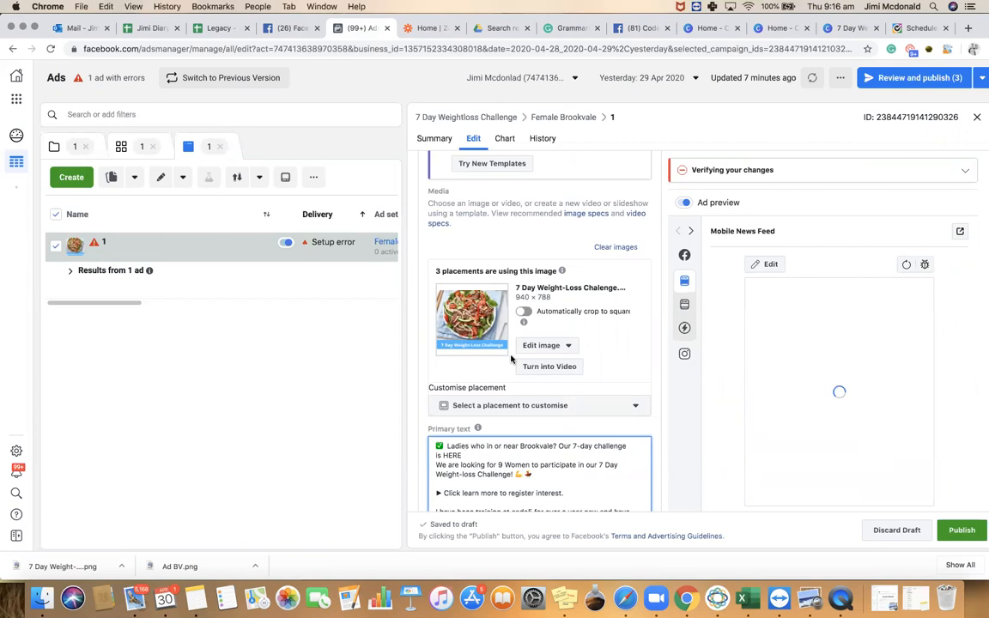
pyautogui.scroll(-3, 541, 335)
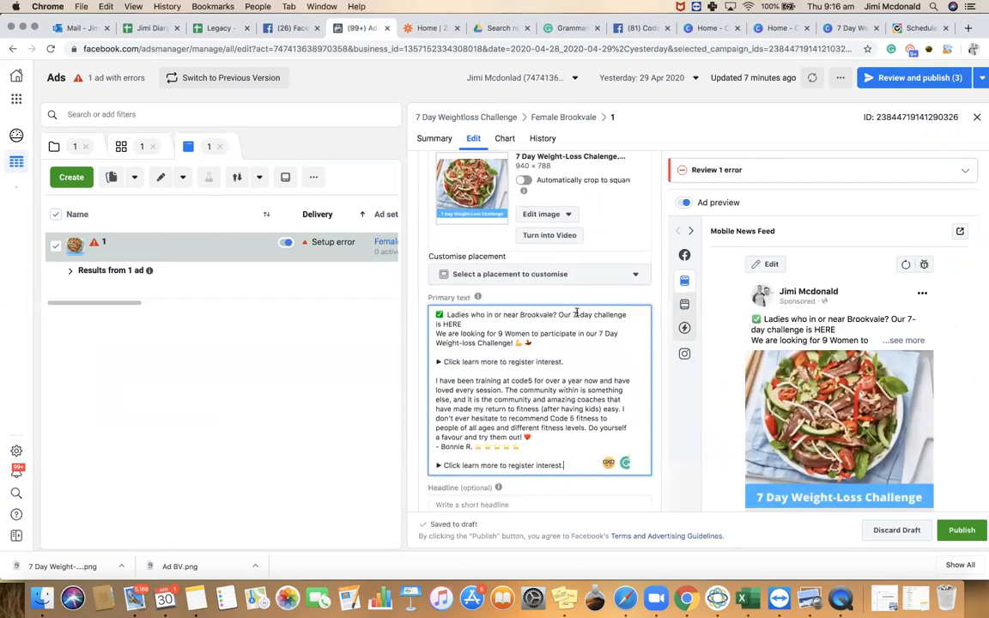
pyautogui.moveTo(615, 318); pyautogui.dragTo(504, 342)
pyautogui.press('super+c')
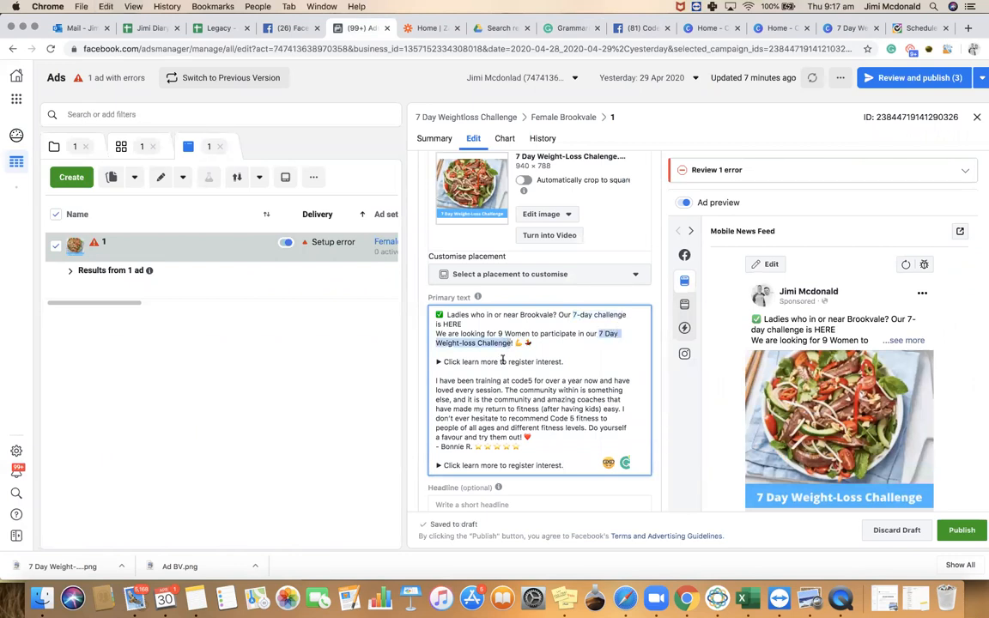
pyautogui.scroll(-2, 470, 447)
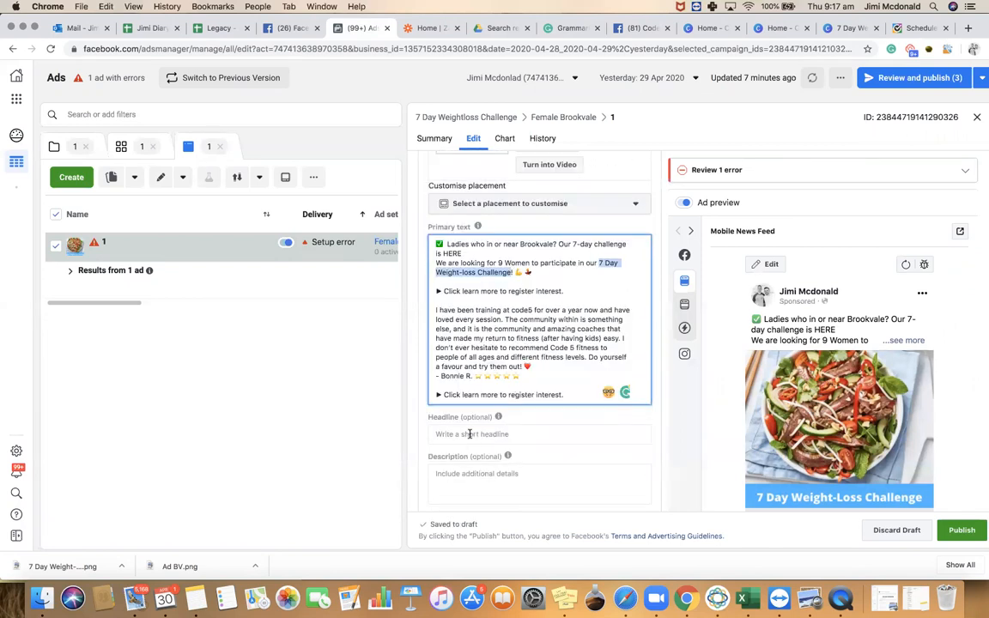
pyautogui.click(469, 434)
pyautogui.press('super+v')
pyautogui.click(474, 475)
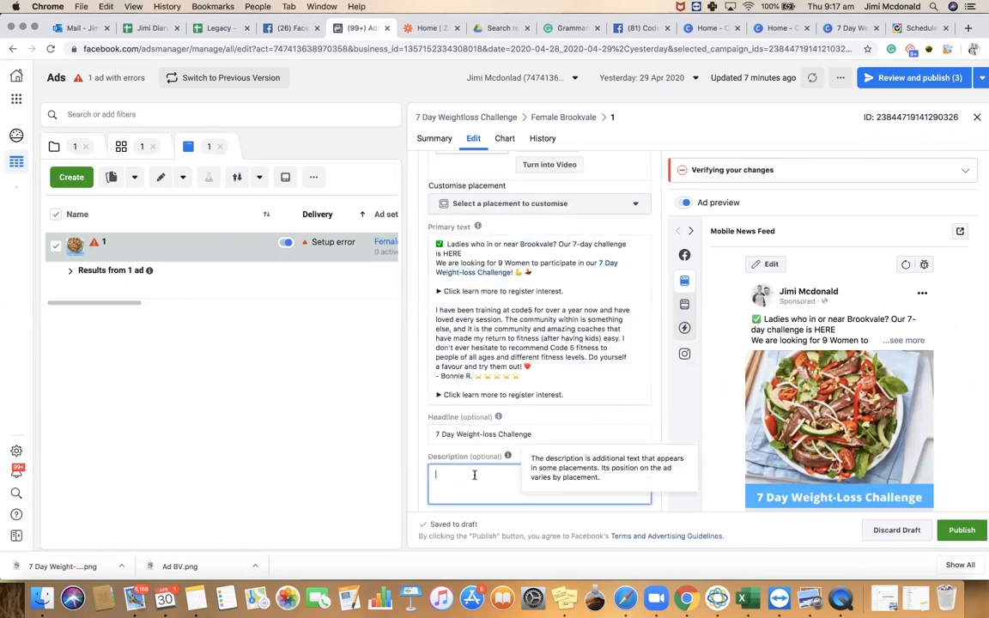
pyautogui.write('Click le')
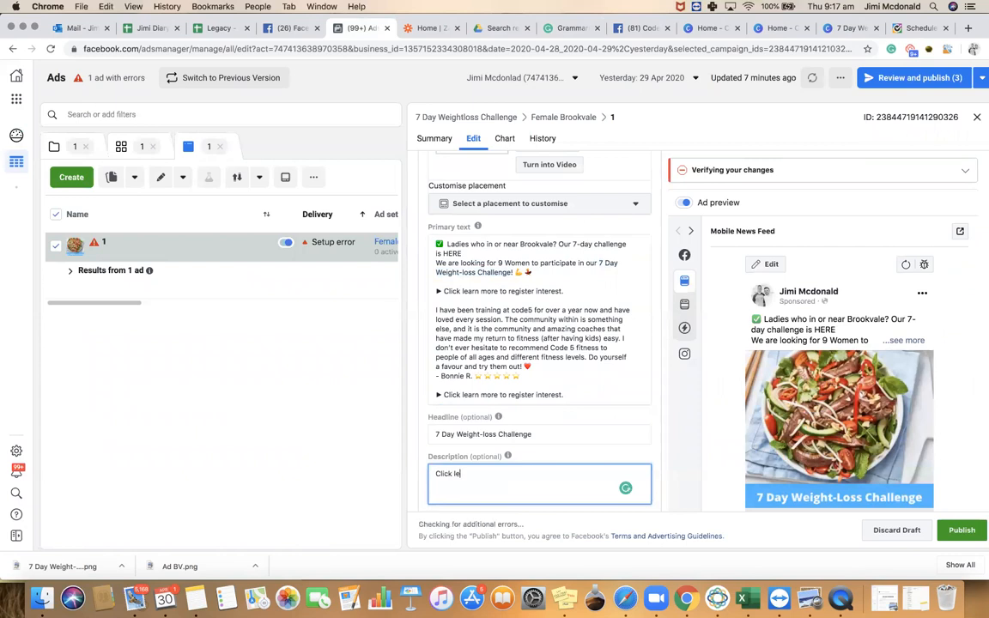
pyautogui.write('arn more to')
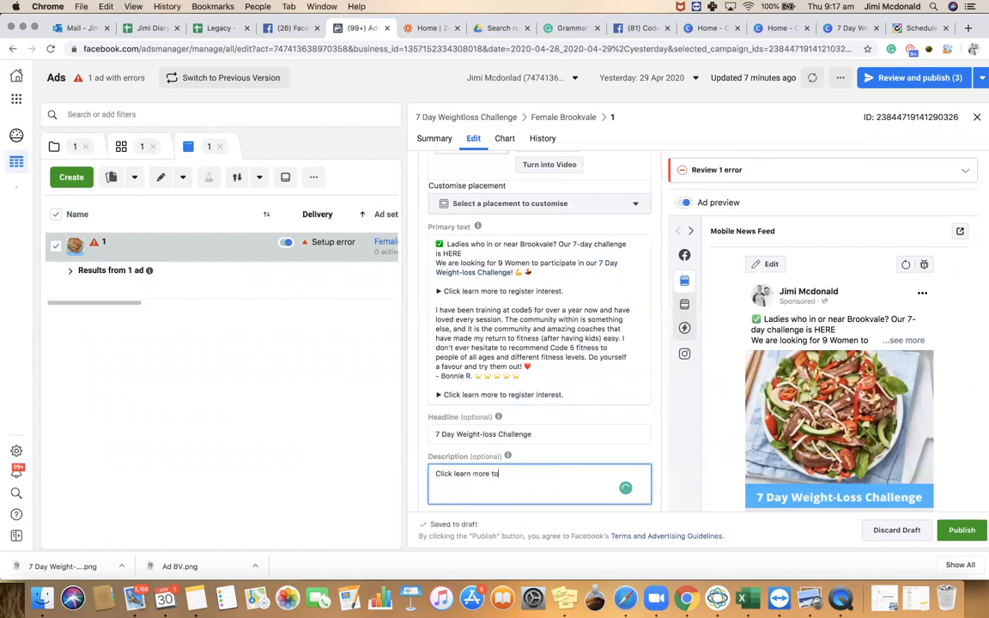
pyautogui.write(' register interest')
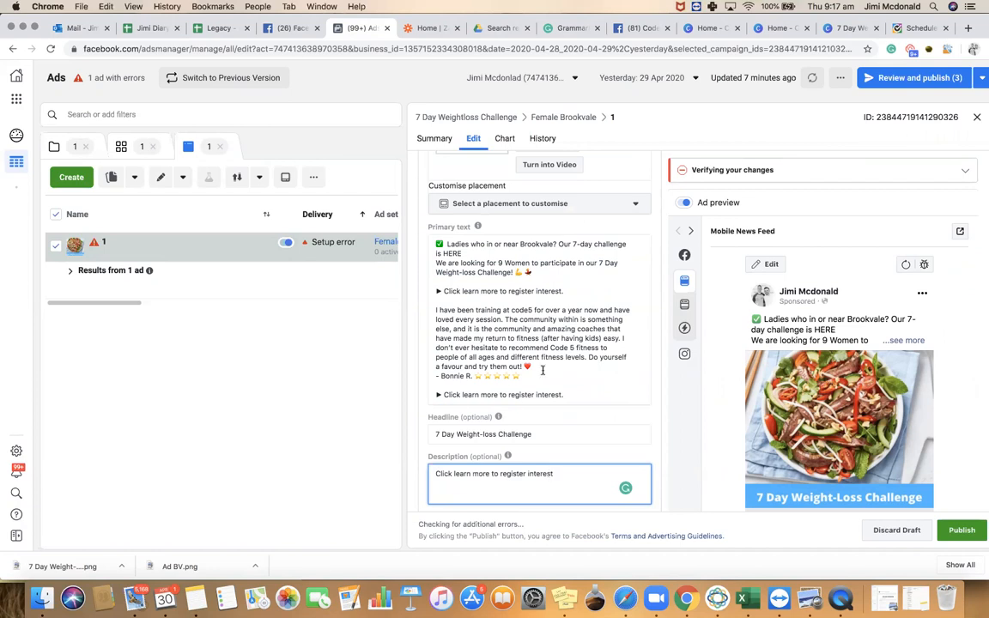
pyautogui.scroll(-5, 524, 403)
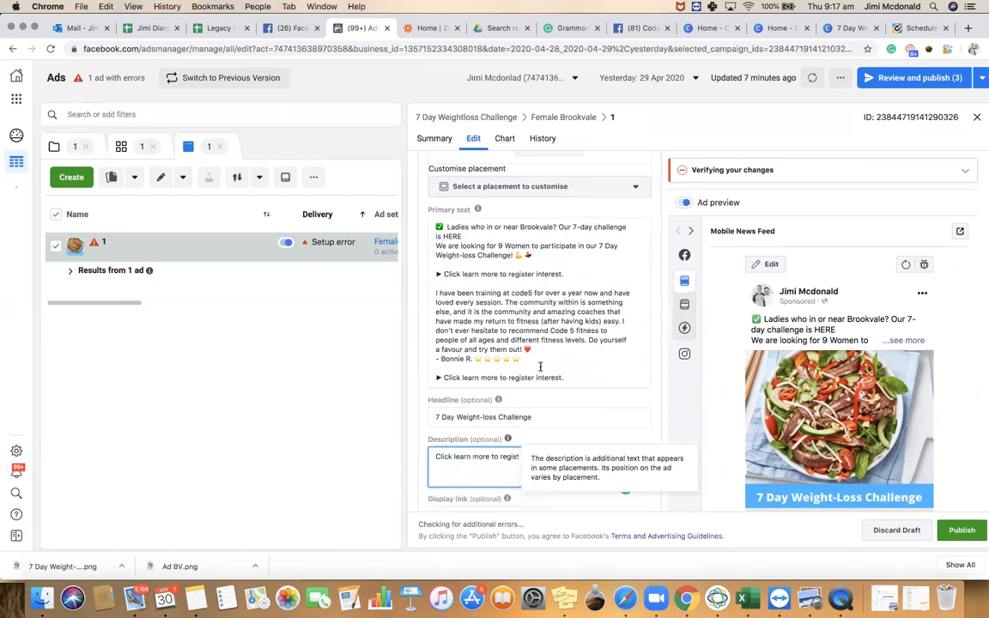
pyautogui.click(489, 370)
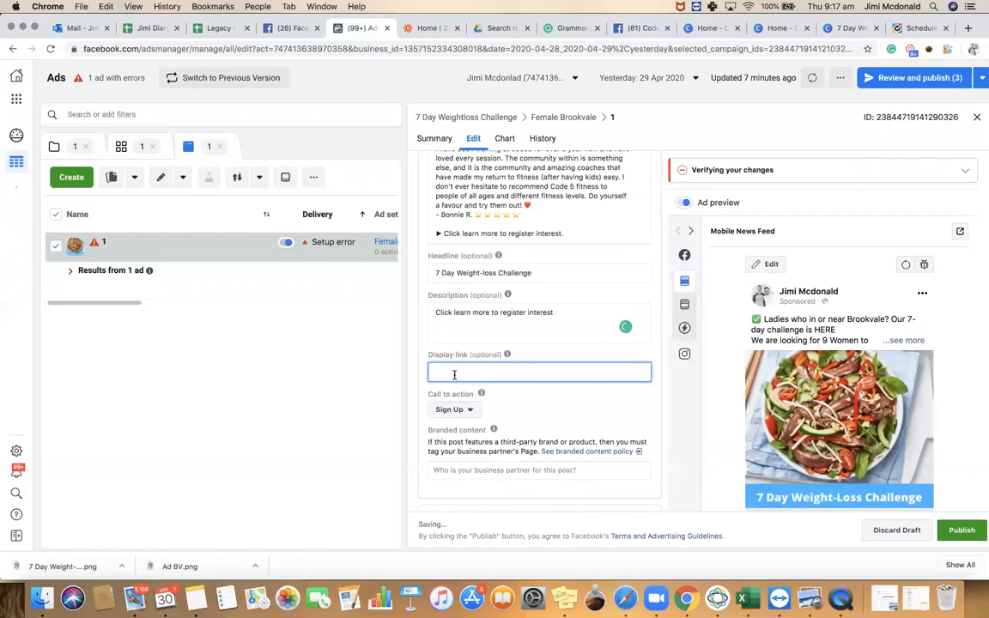
pyautogui.write('www.code5.com.au')
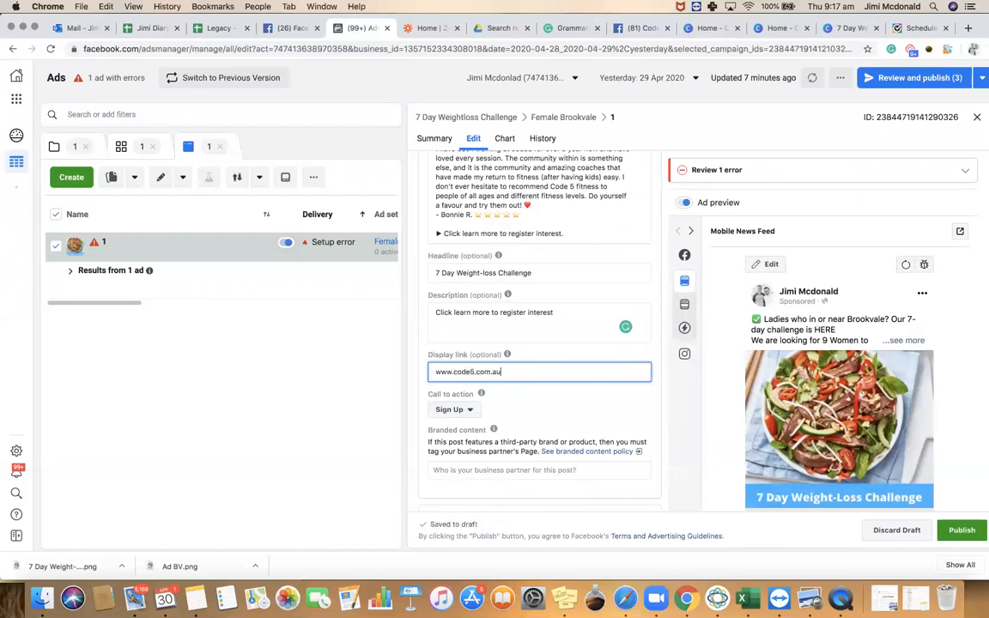
pyautogui.scroll(-3, 764, 384)
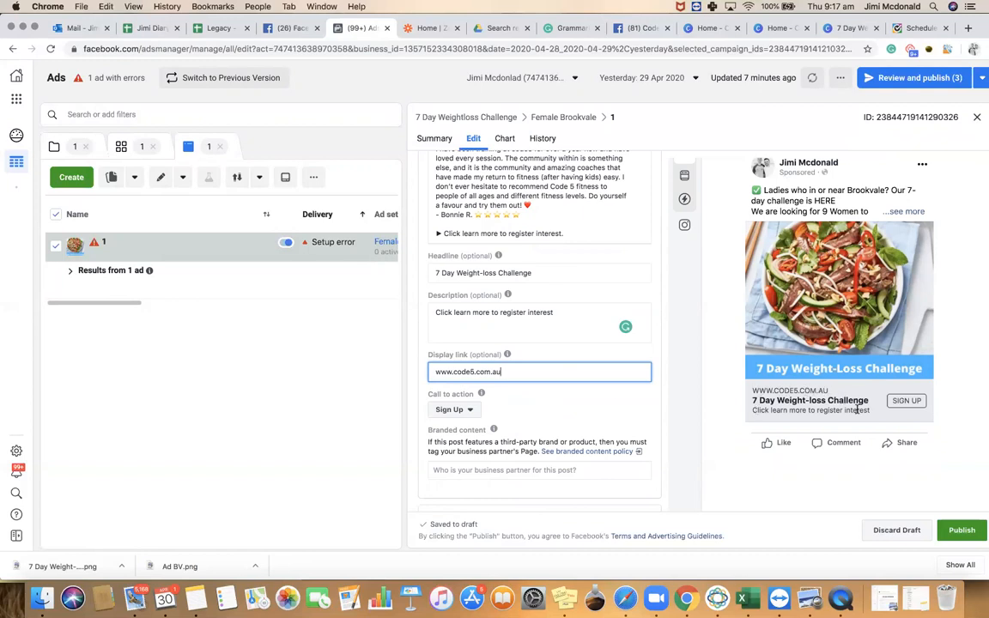
# Change the call to action to Learn More and deselect the text in the Grammarly document
pyautogui.click(452, 410)
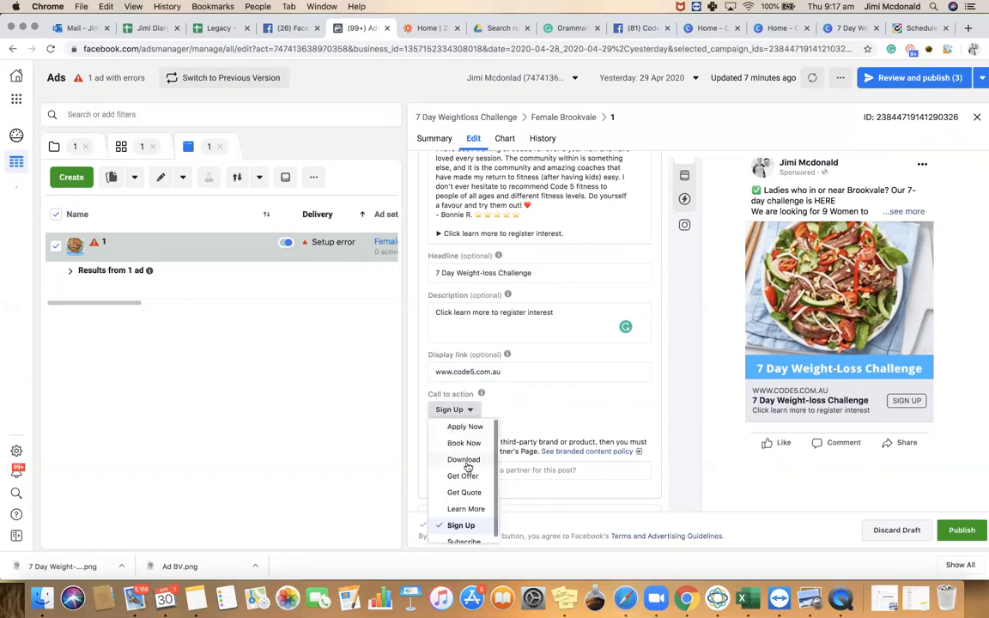
pyautogui.click(465, 508)
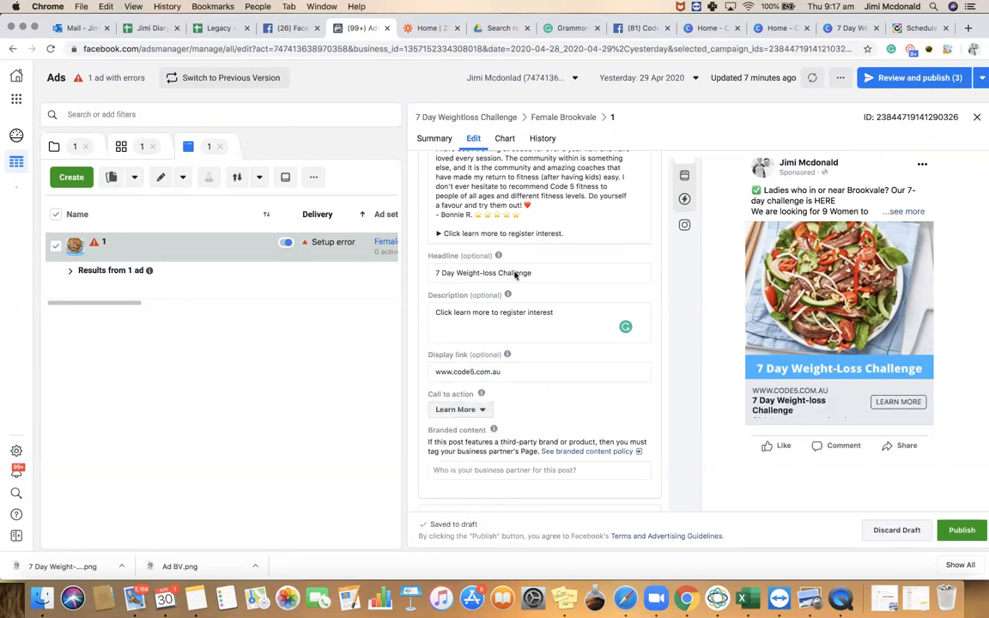
pyautogui.click(568, 28)
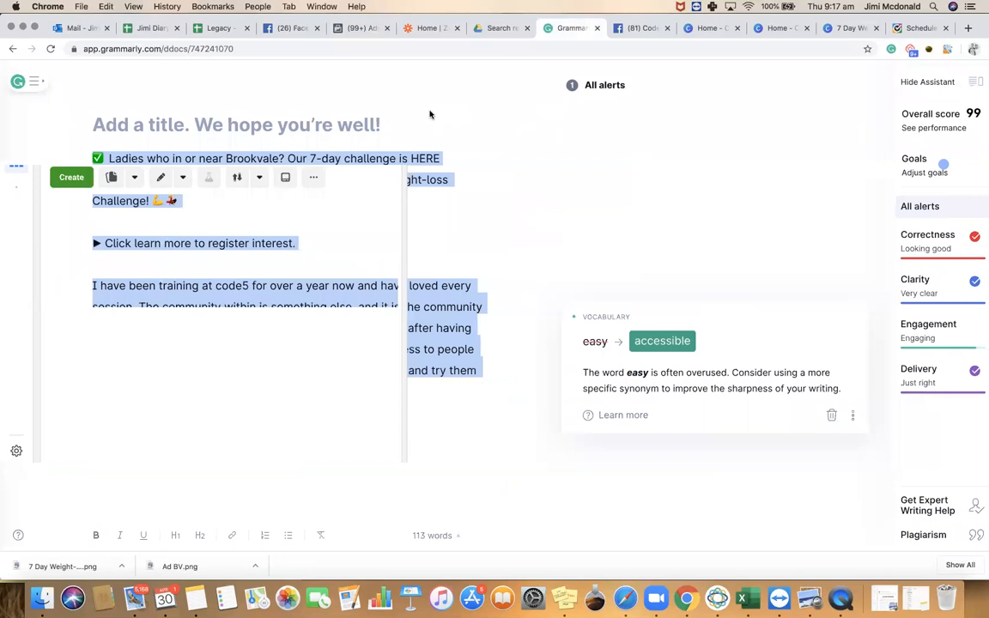
pyautogui.click(444, 228)
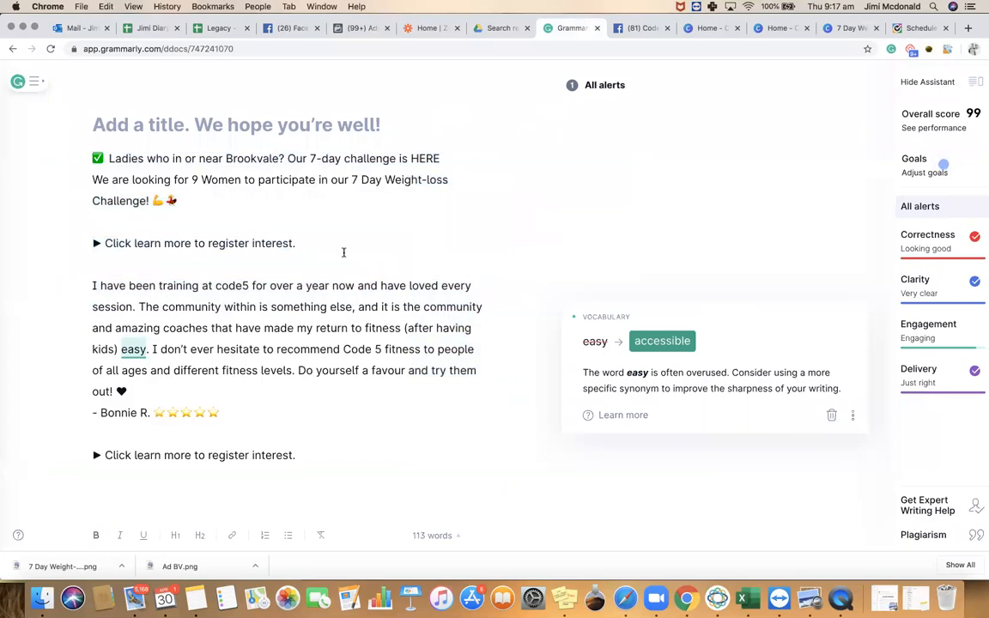
pyautogui.click(336, 27)
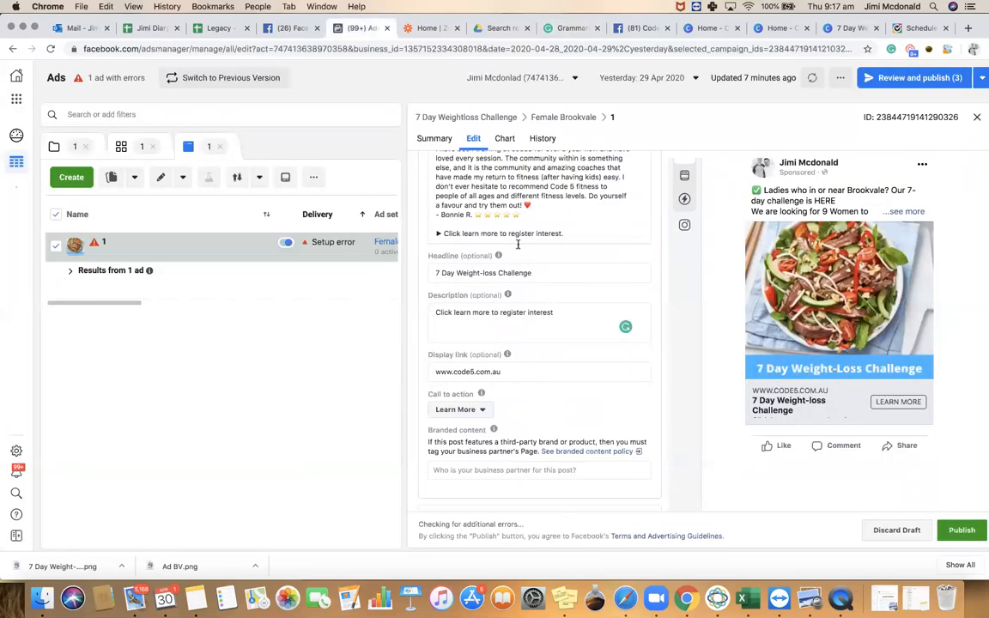
# Scroll the ad editor down to the Instant form section listing existing lead forms such as 90 Day
pyautogui.scroll(1, 516, 266)
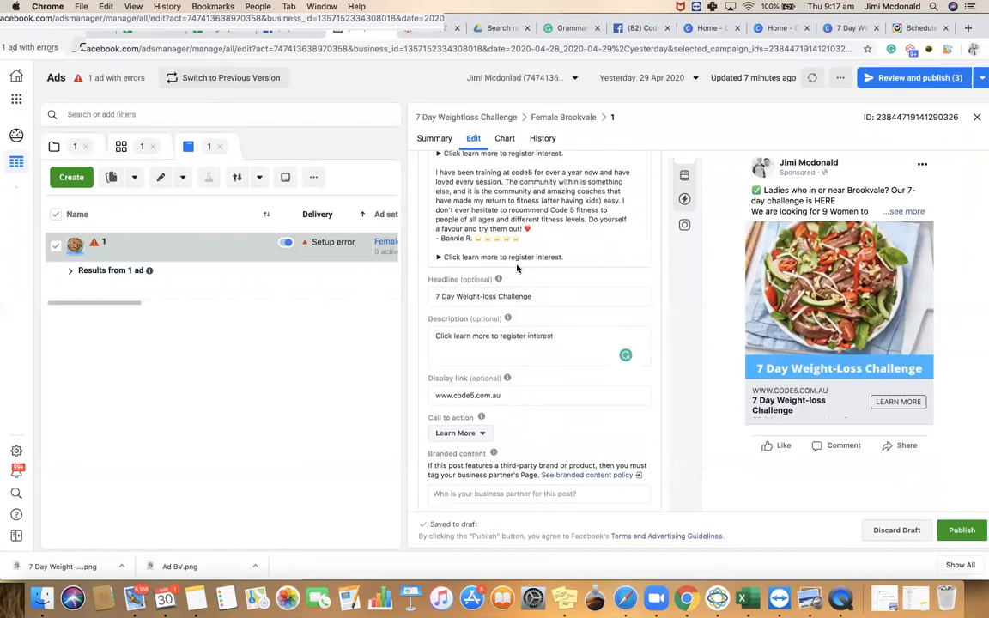
pyautogui.scroll(-3, 517, 264)
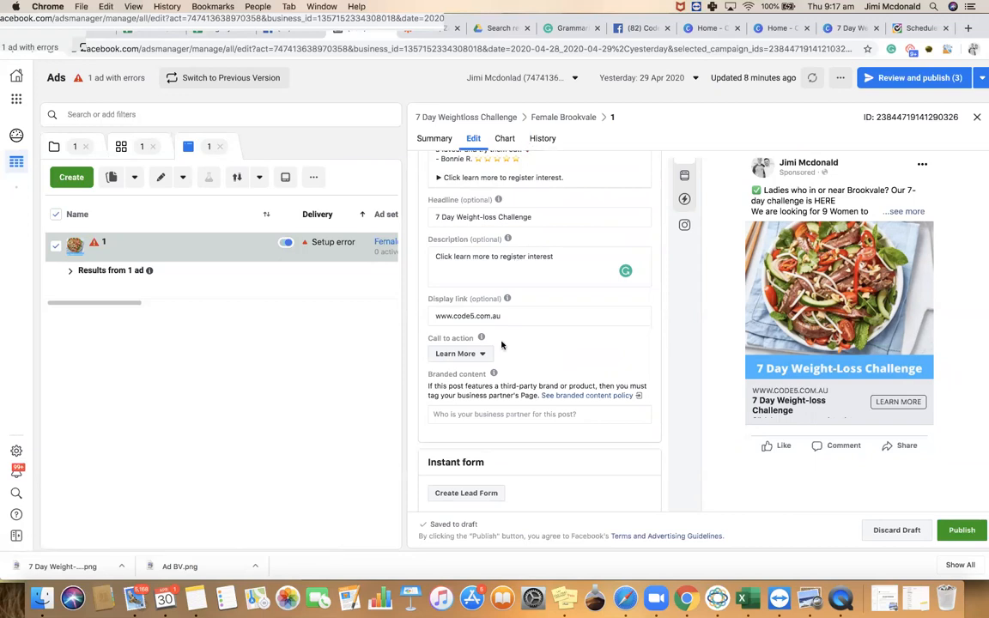
pyautogui.scroll(-3, 507, 347)
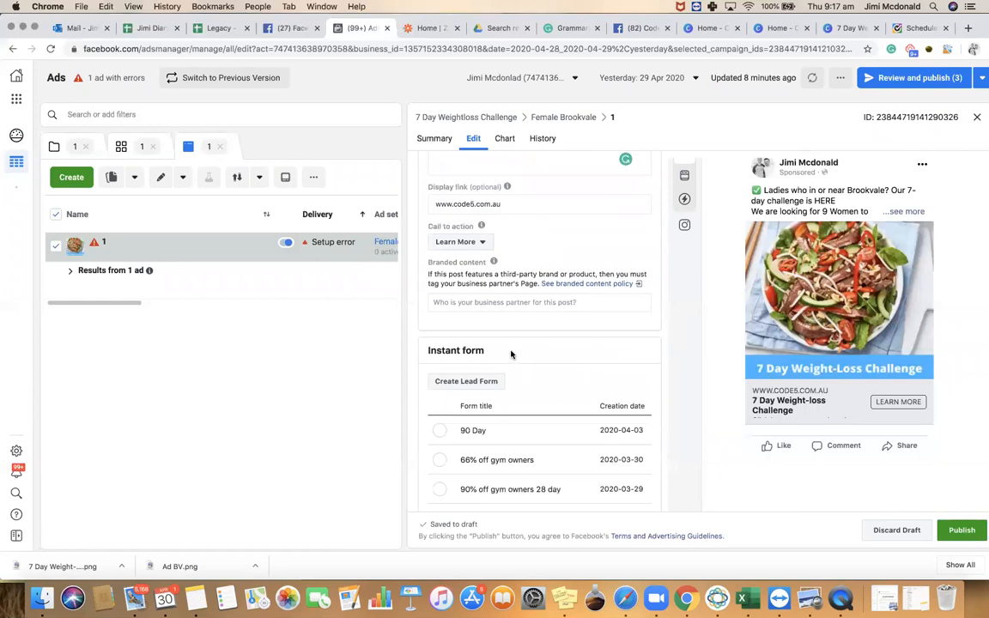
# Create a lead form titled '7 Day Weightloss Challenge', collapse Form type and expand Intro
pyautogui.click(461, 384)
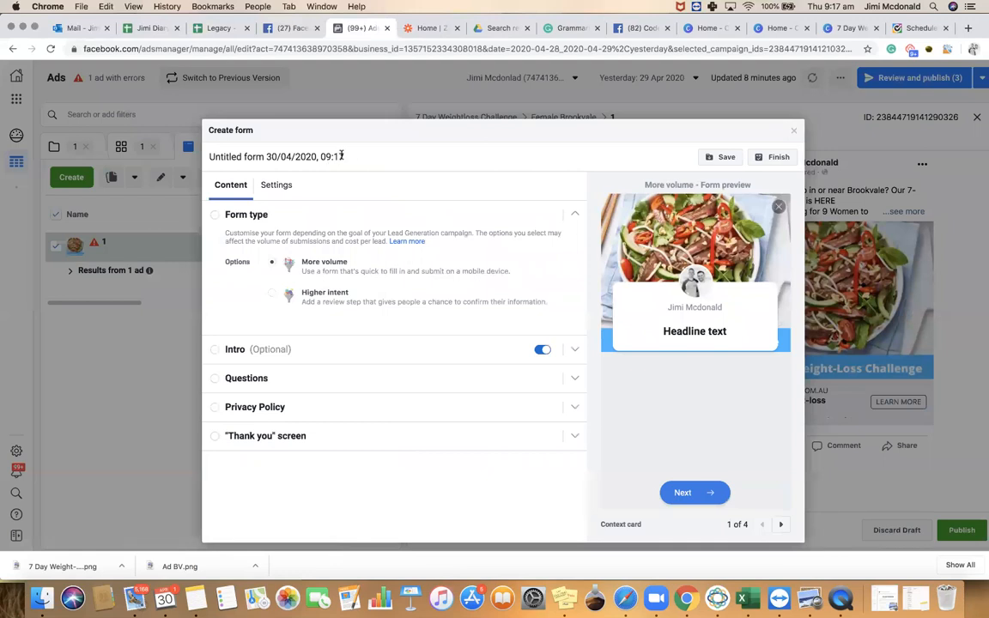
pyautogui.moveTo(346, 156); pyautogui.dragTo(210, 154)
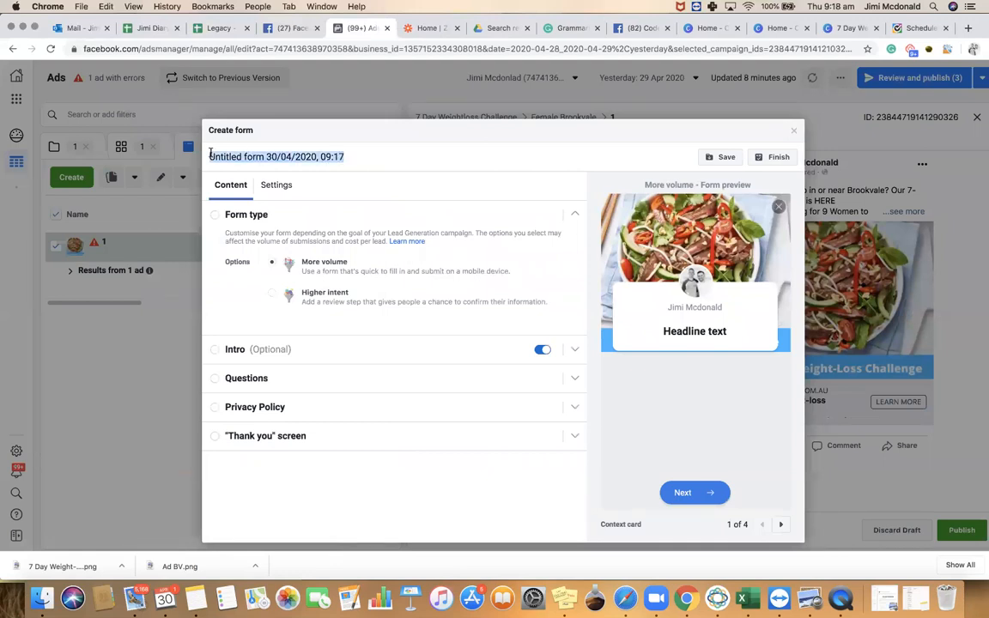
pyautogui.write('7 Day Weightloss Challenge')
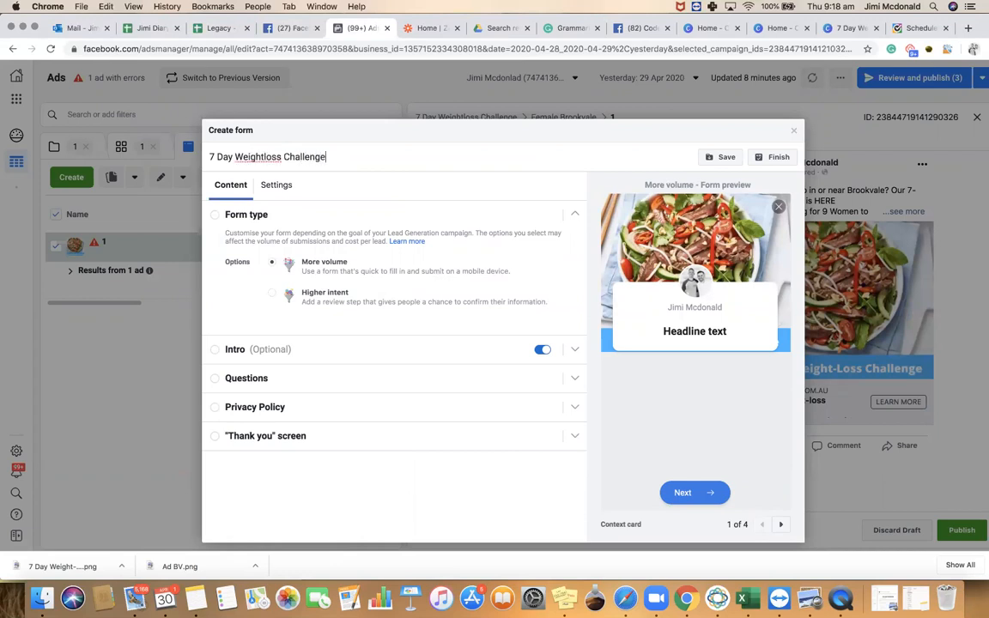
pyautogui.click(211, 217)
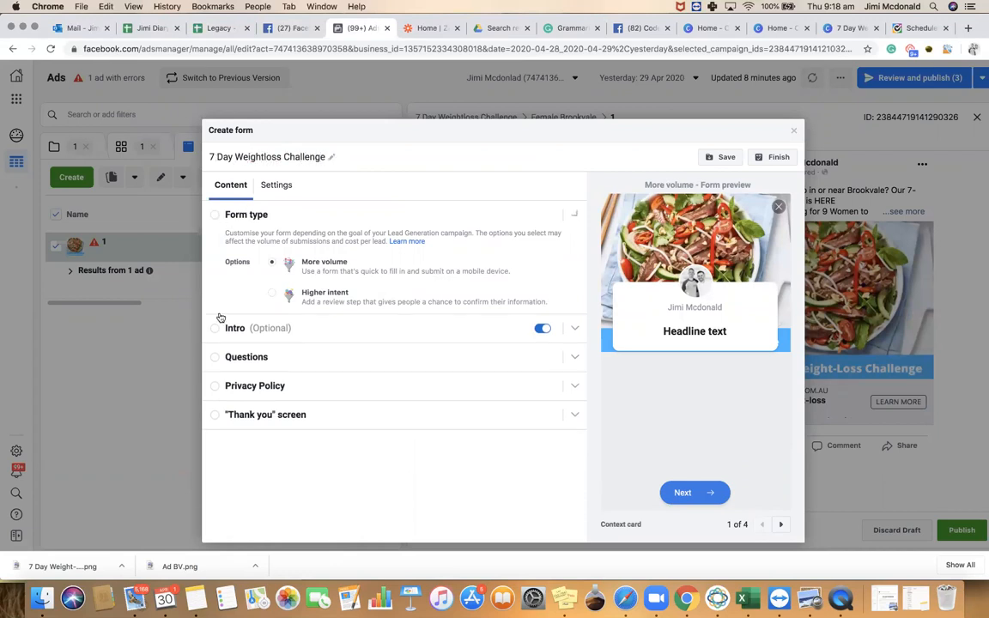
pyautogui.click(217, 245)
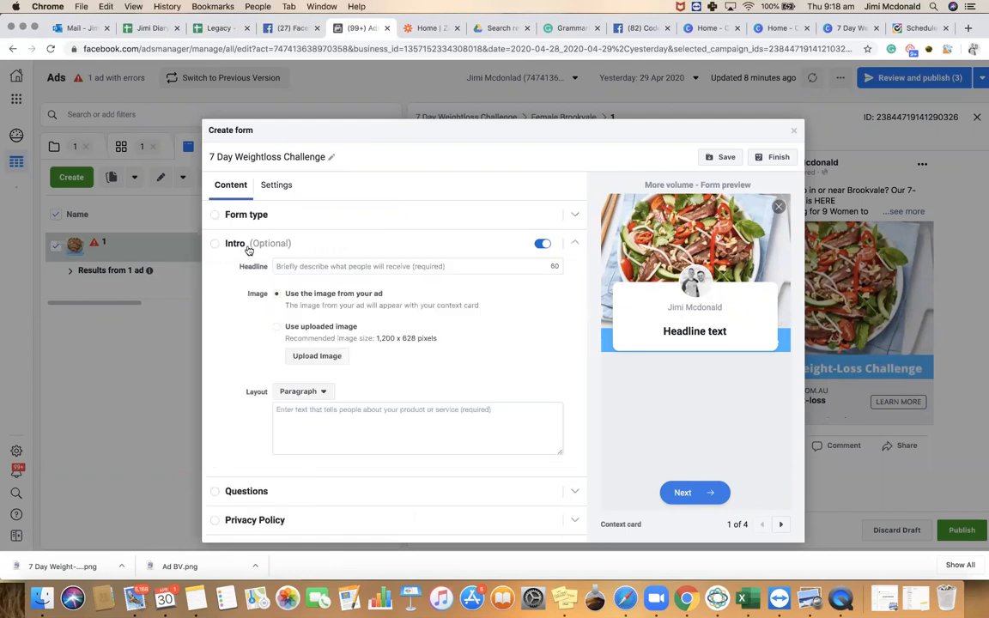
# Set the intro headline and list 'Unlimited training for 7 days' and '2 x Inbody Scans' in the paragraph
pyautogui.click(395, 266)
pyautogui.write('7 ')
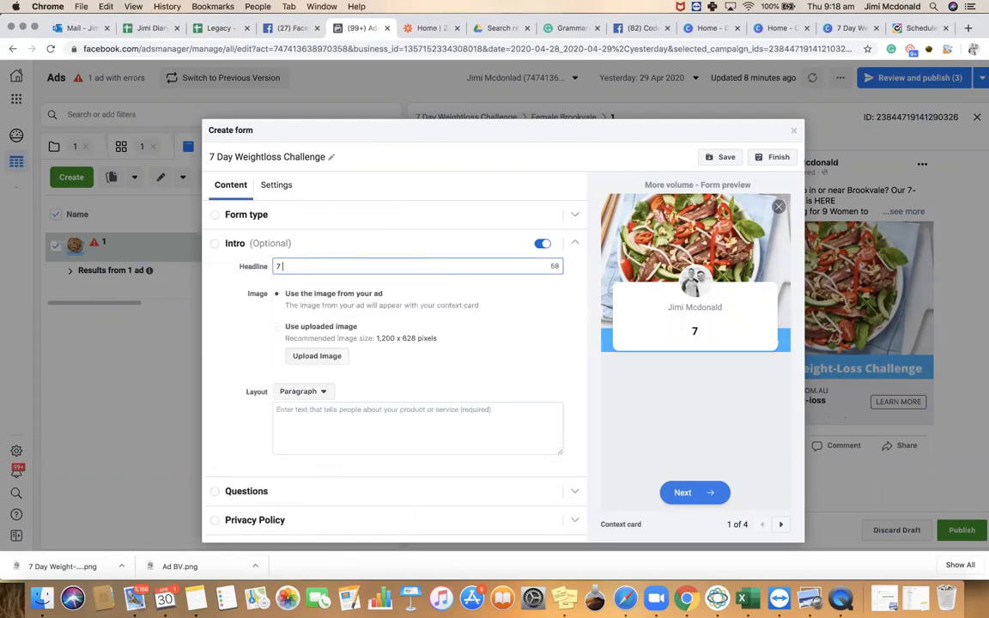
pyautogui.write('Day Weight')
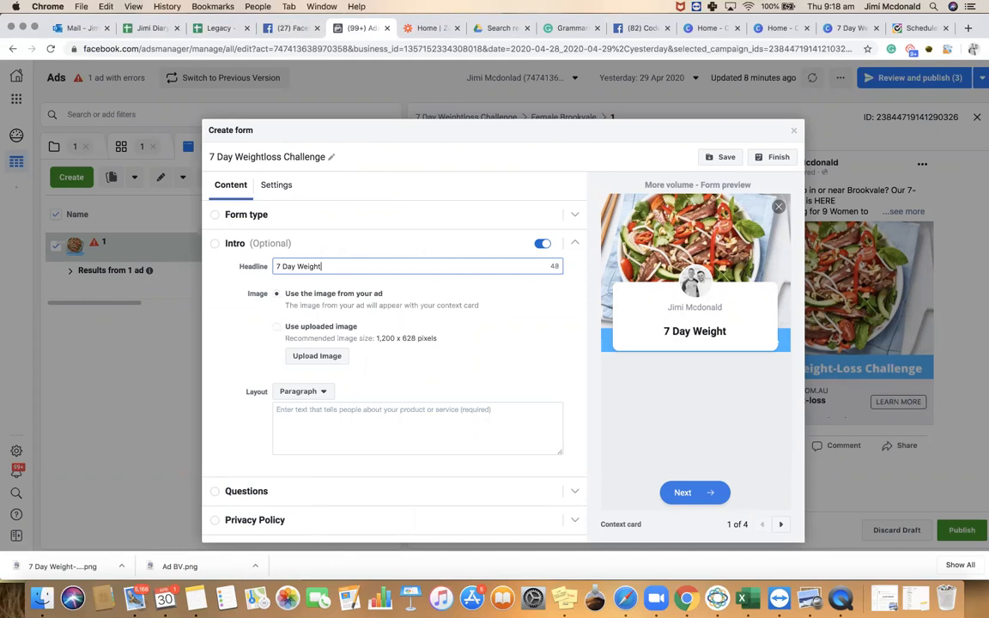
pyautogui.write('-loss ')
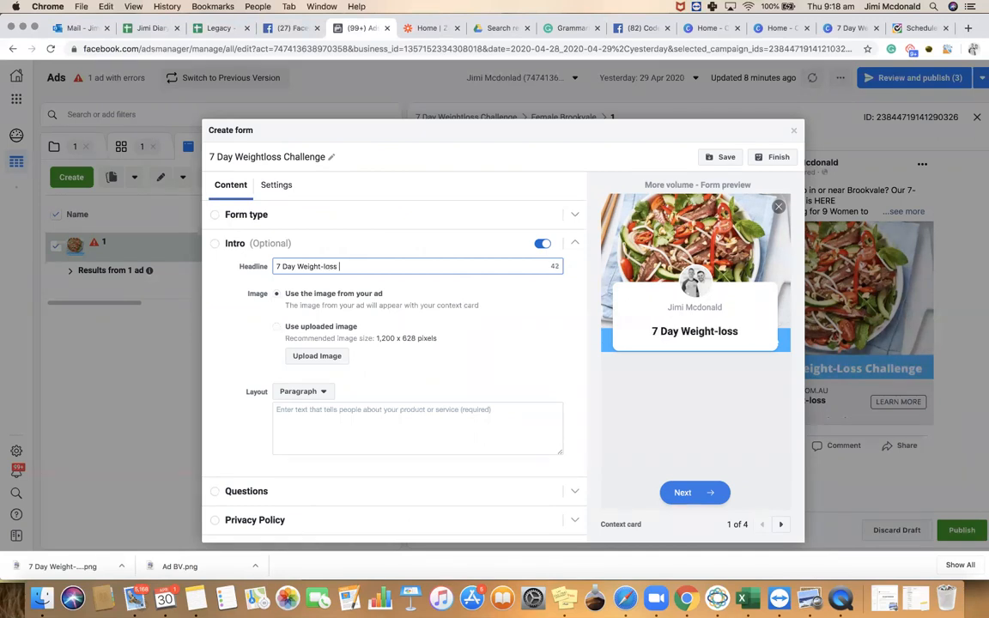
pyautogui.write('Challenge')
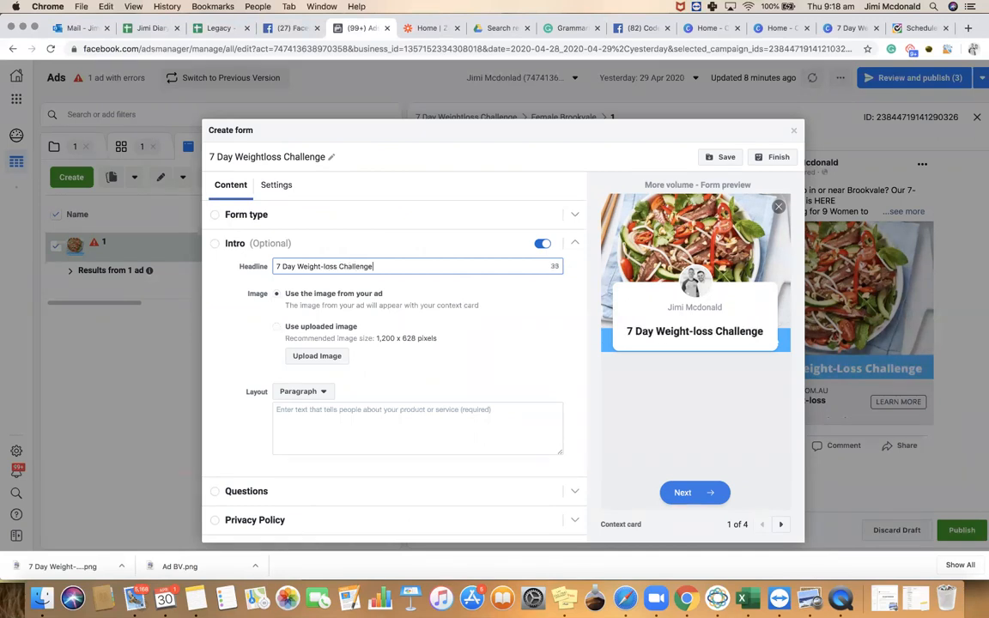
pyautogui.click(329, 418)
pyautogui.write('W')
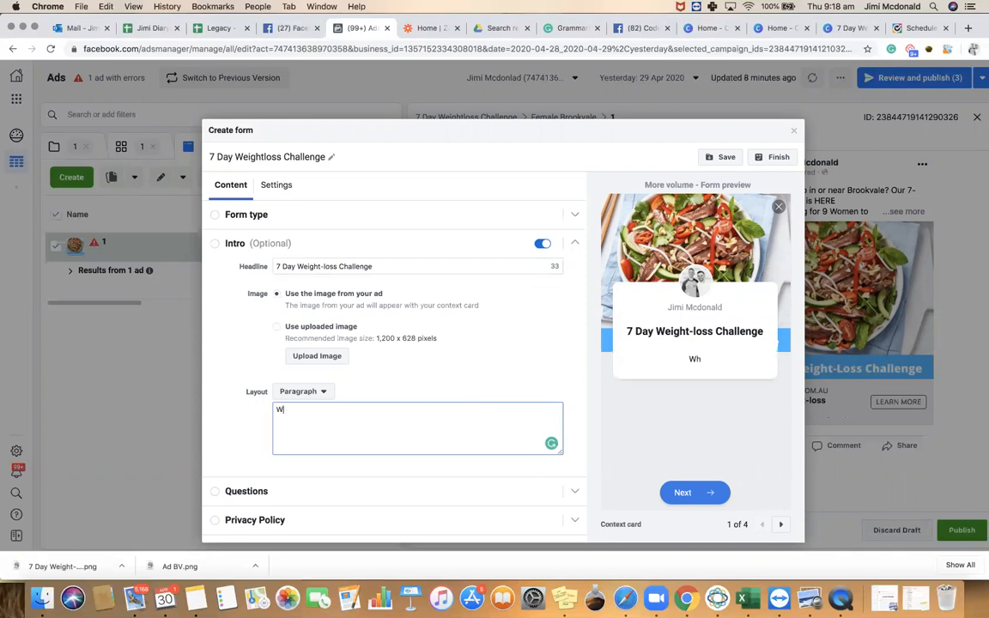
pyautogui.write("hat's including")
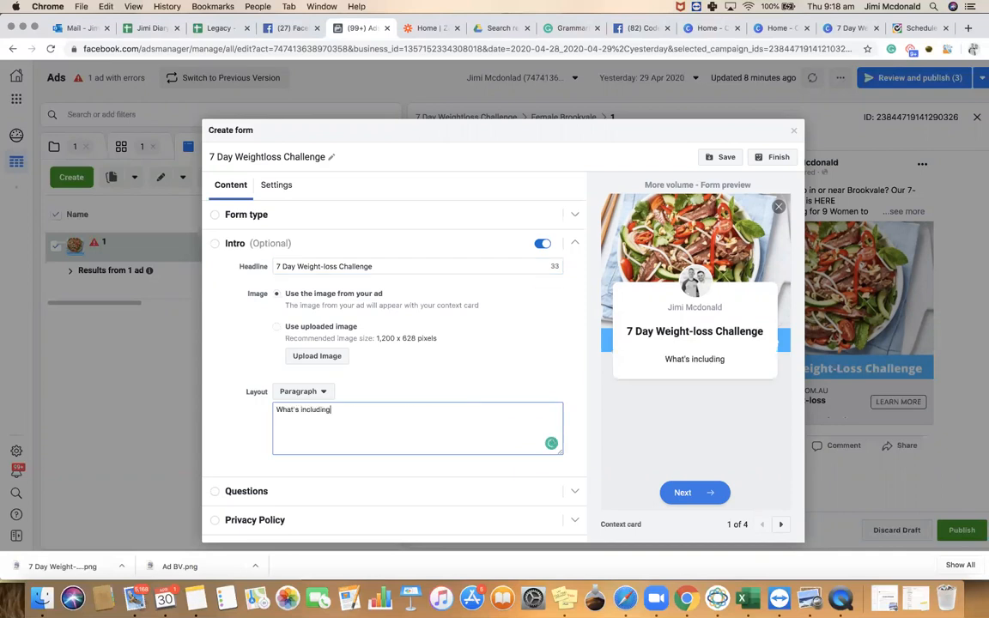
pyautogui.write(' in the challenge? ')
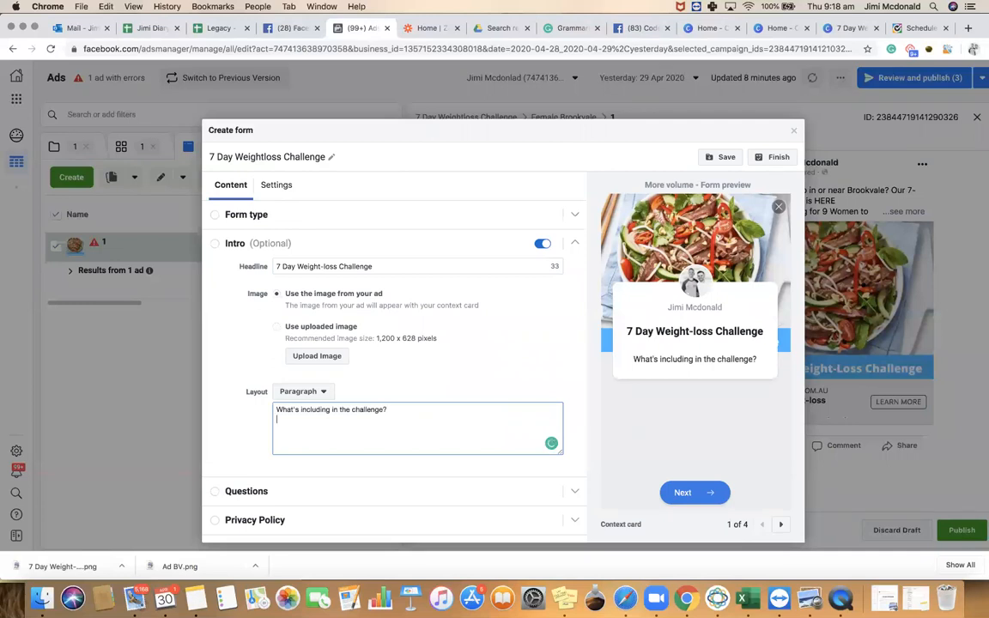
pyautogui.write('Unlimited tra')
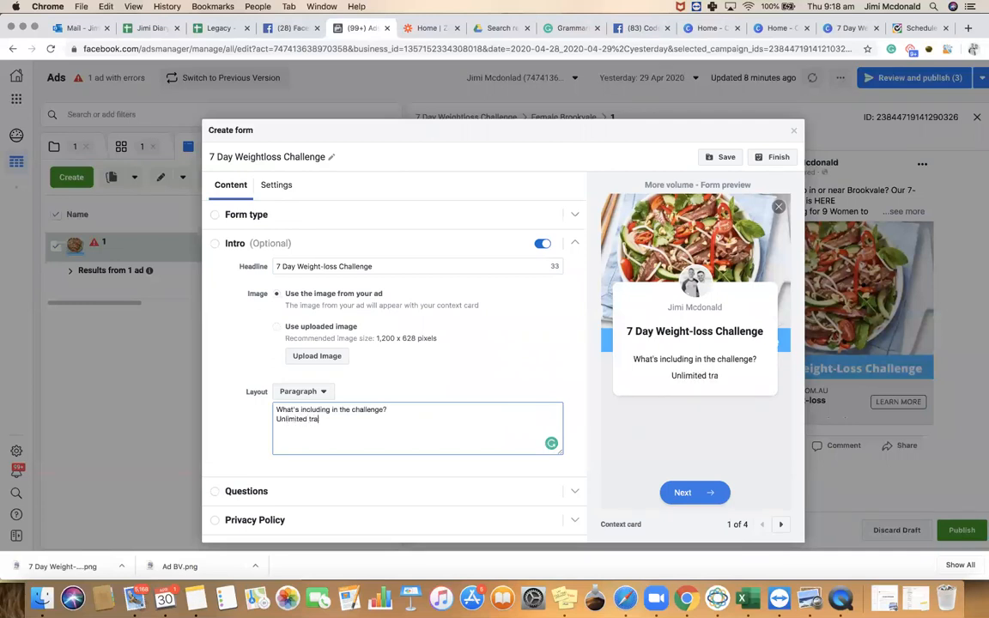
pyautogui.write('ining for 7 days')
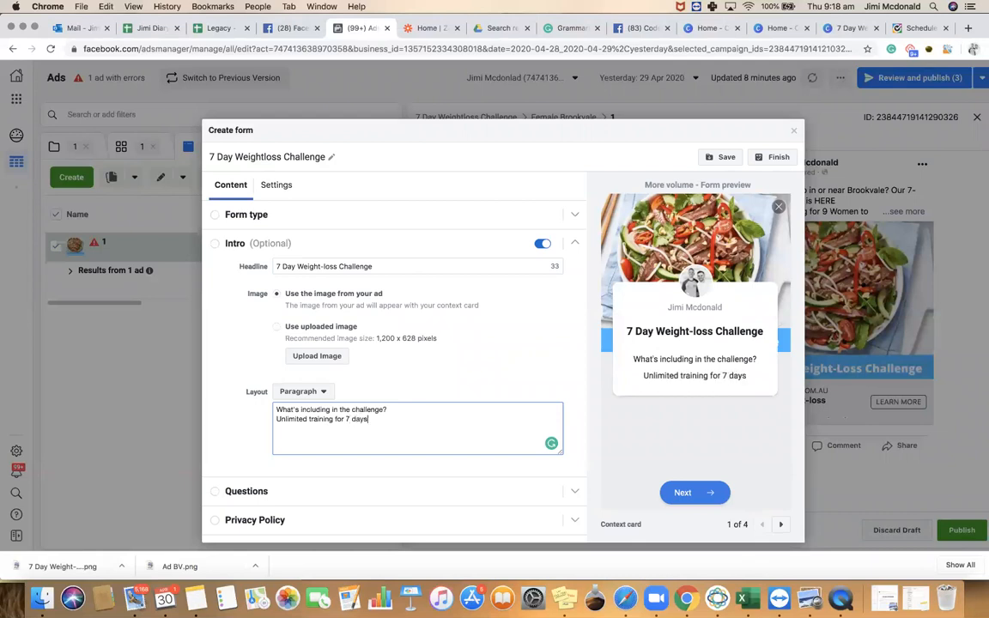
pyautogui.press('Return')
pyautogui.write('2 x Inbody Scans')
pyautogui.press('Return')
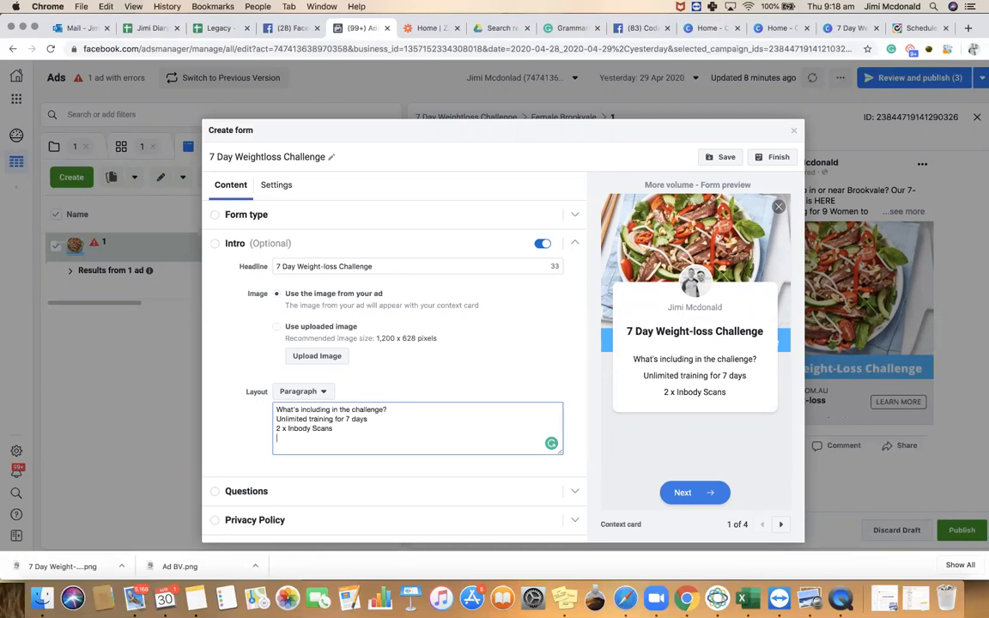
# Add the customised meal plan, 500-recipe book and expert-coach goal setting session lines to the paragraph
pyautogui.write('Cust')
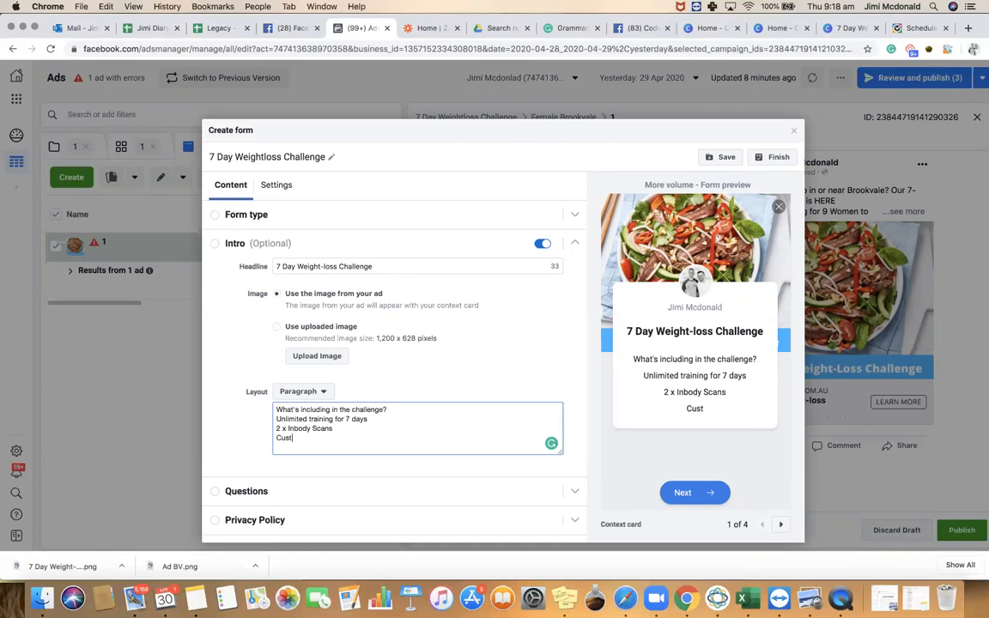
pyautogui.write('omis')
pyautogui.write('ed meal plan')
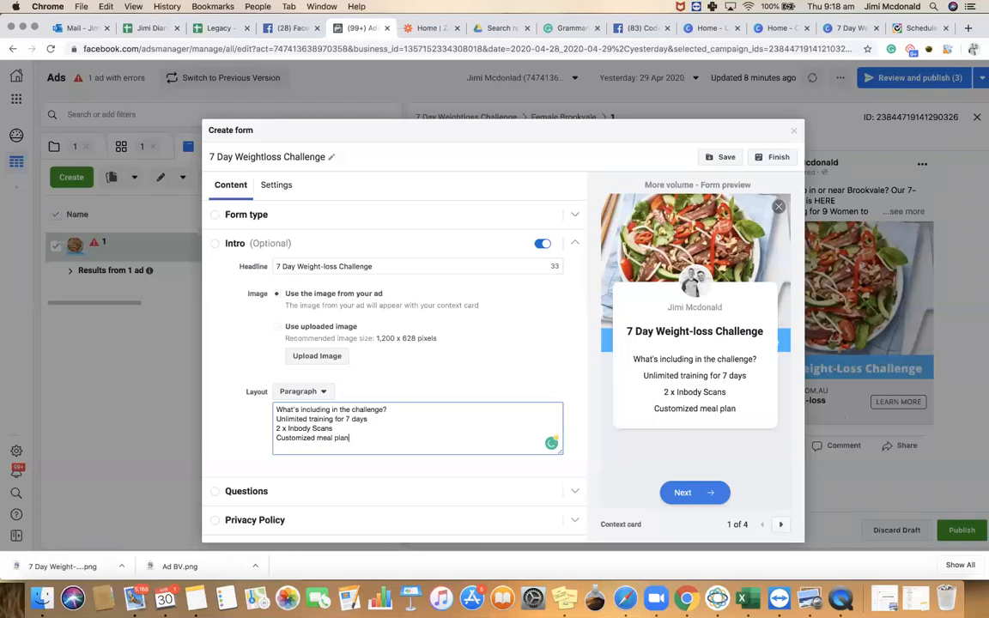
pyautogui.write('Recipe boo')
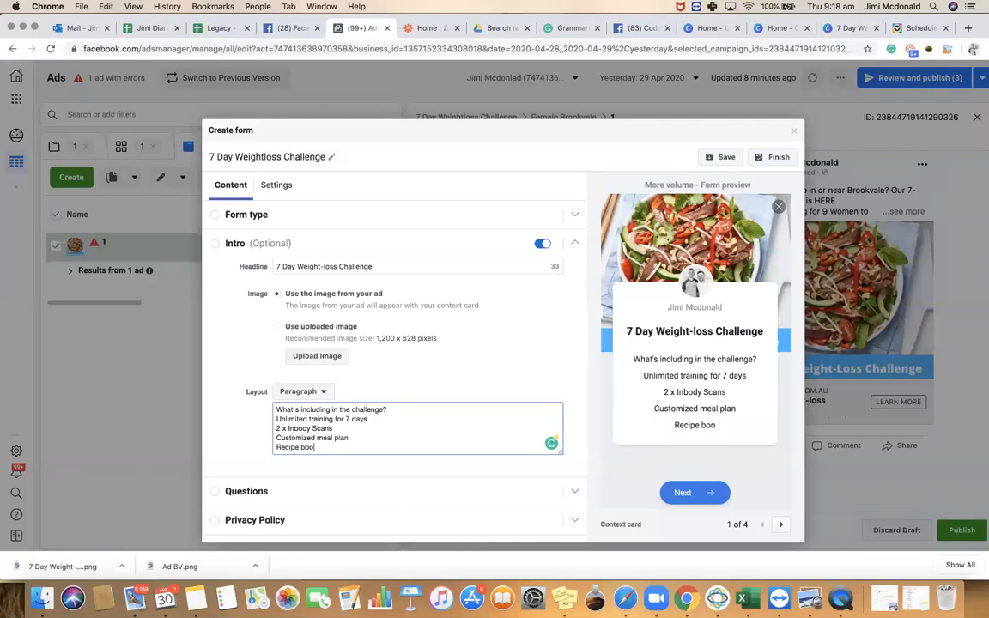
pyautogui.write('ks with over 500 u')
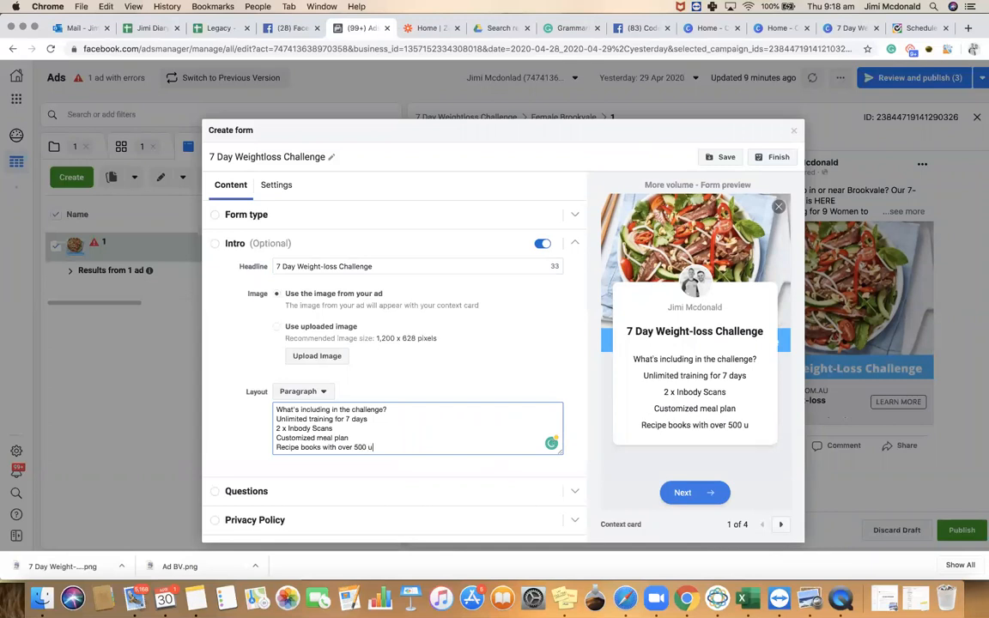
pyautogui.press('BackSpace')
pyautogui.write('yum')
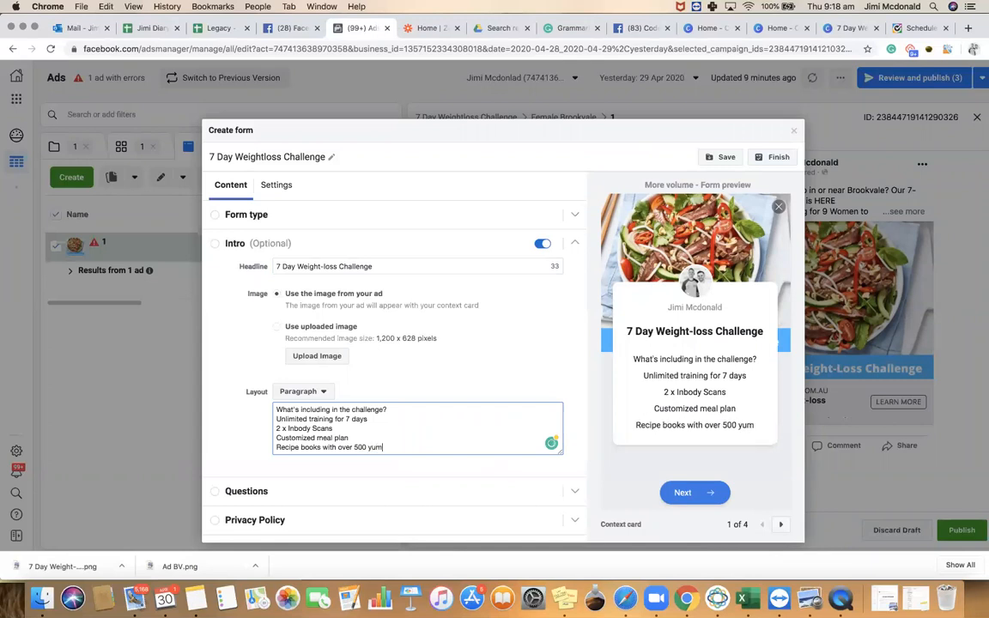
pyautogui.write('my meals')
pyautogui.press('Return')
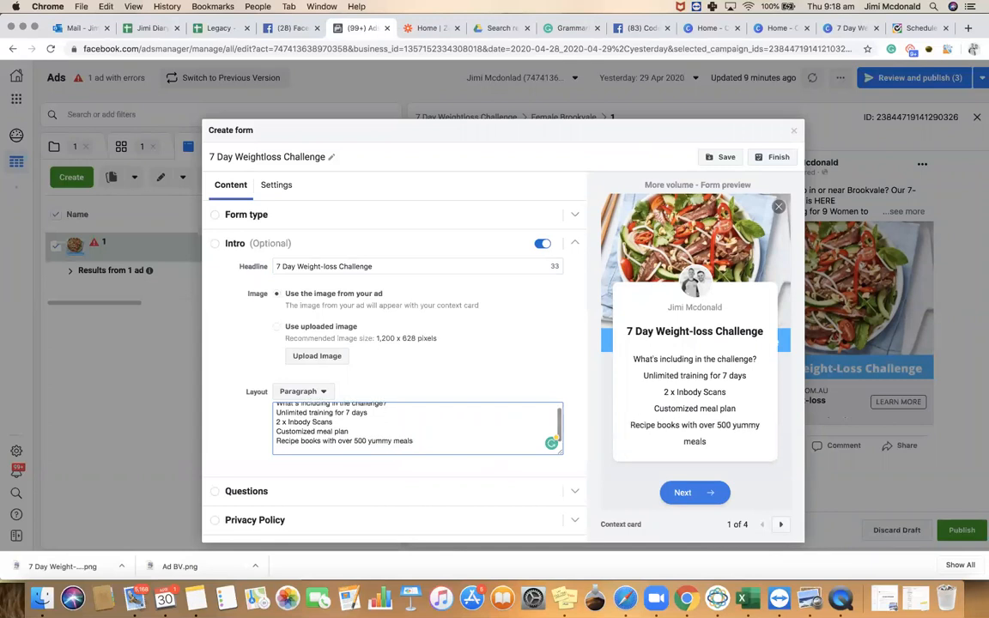
pyautogui.write('Wee')
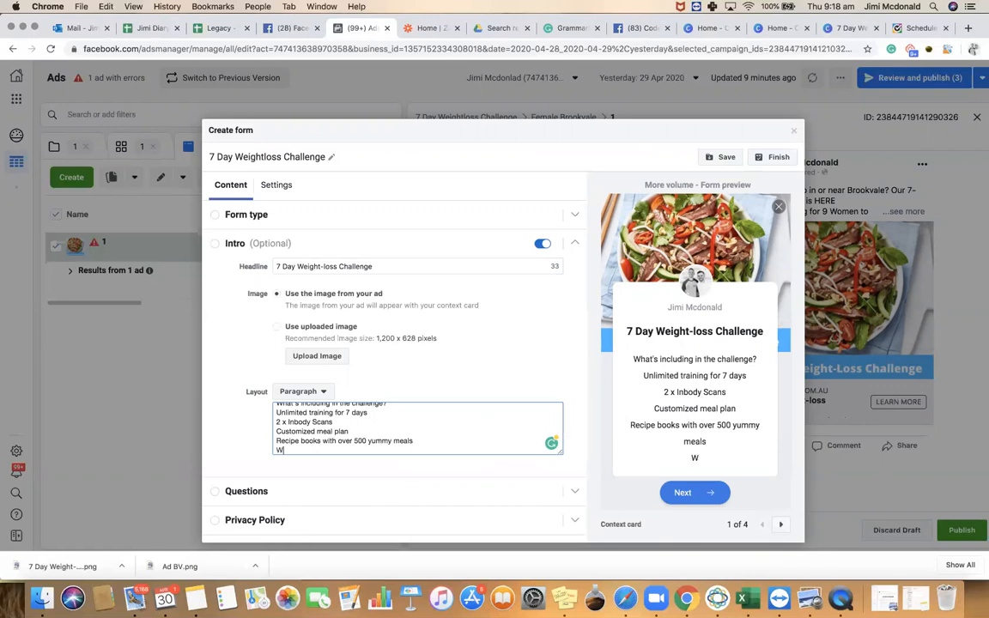
pyautogui.press('BackSpace')
pyautogui.press('BackSpace')
pyautogui.press('BackSpace')
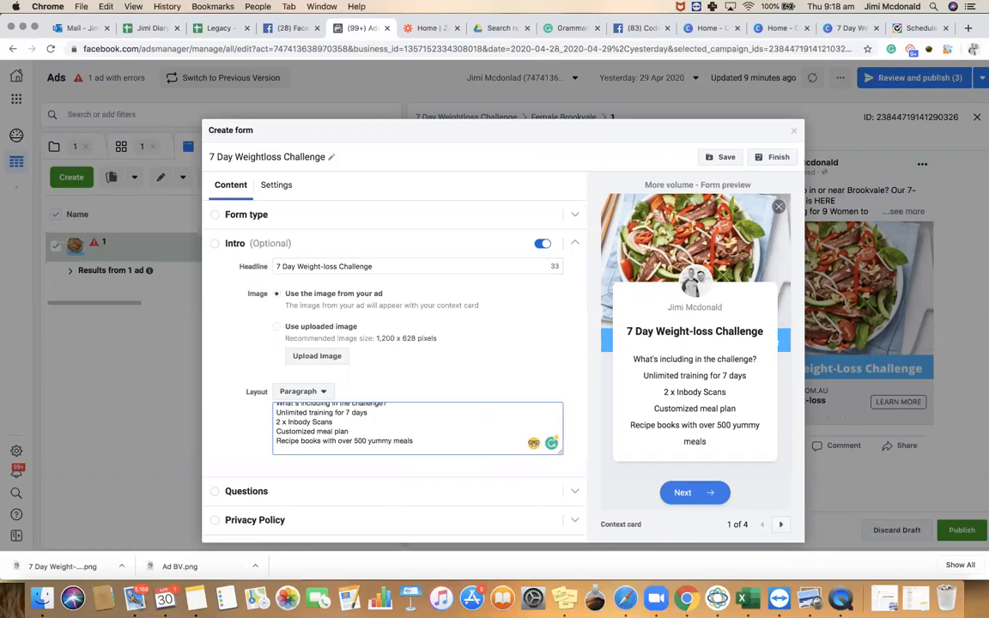
pyautogui.write('Goal setting set')
pyautogui.press('BackSpace')
pyautogui.write('ssion with expert coach')
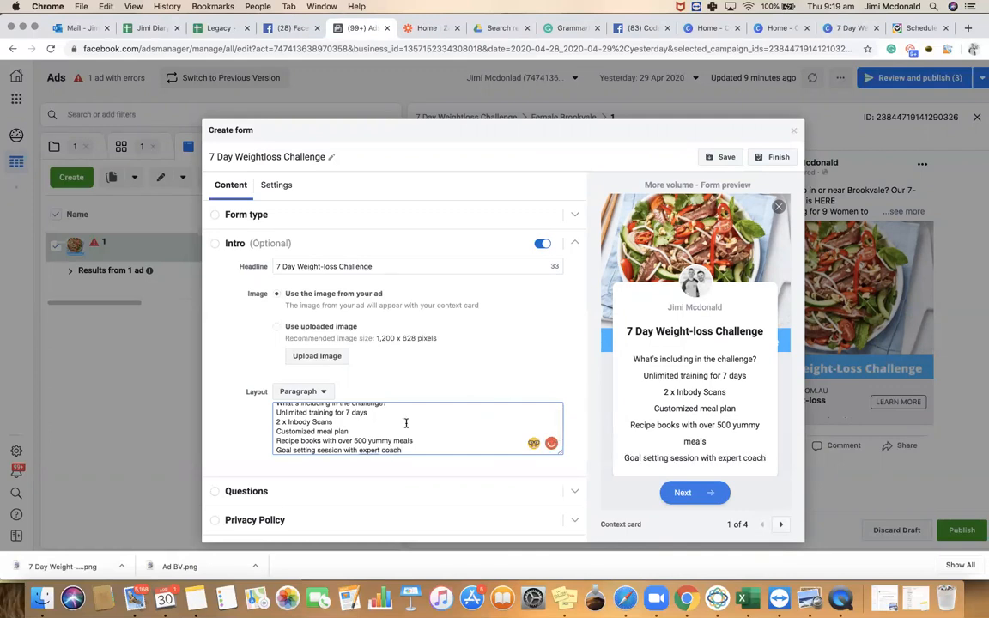
pyautogui.scroll(-1, 406, 422)
pyautogui.scroll(2, 317, 413)
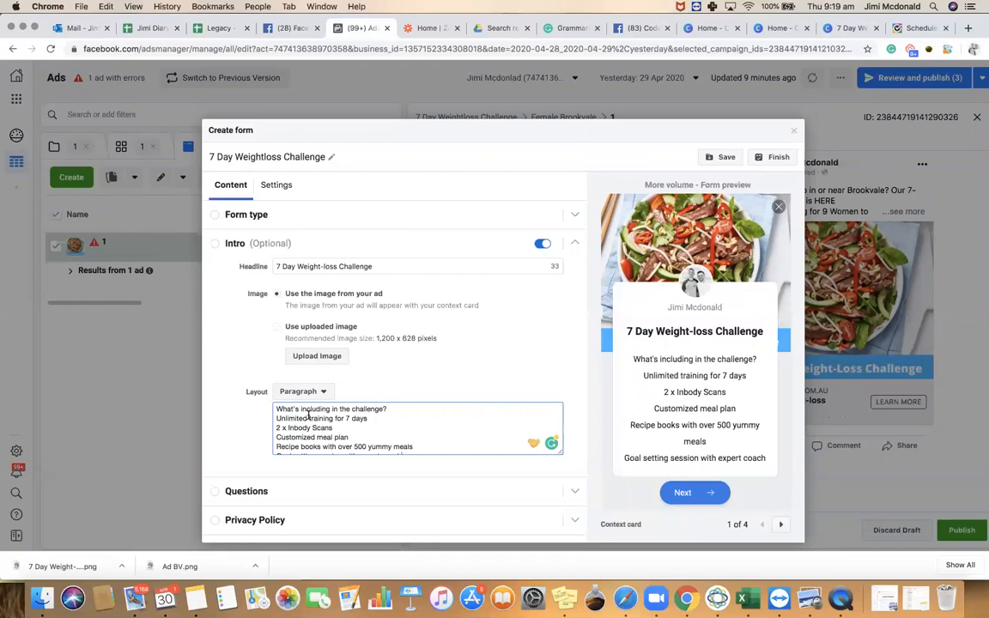
pyautogui.scroll(-2, 381, 438)
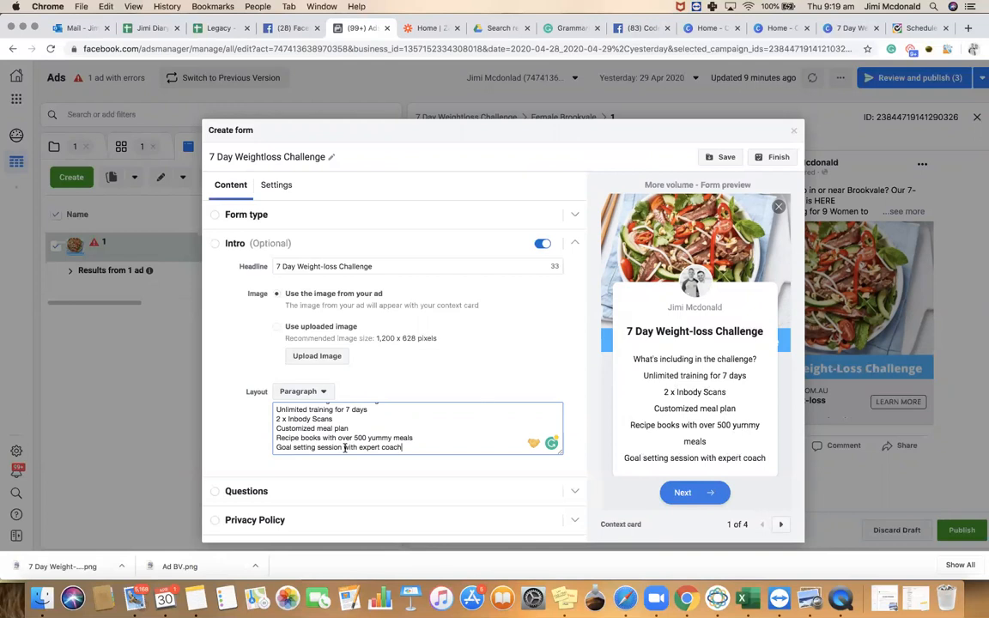
# In Questions, set the prefill description to 'Register your interest by enter your details below'
pyautogui.click(258, 494)
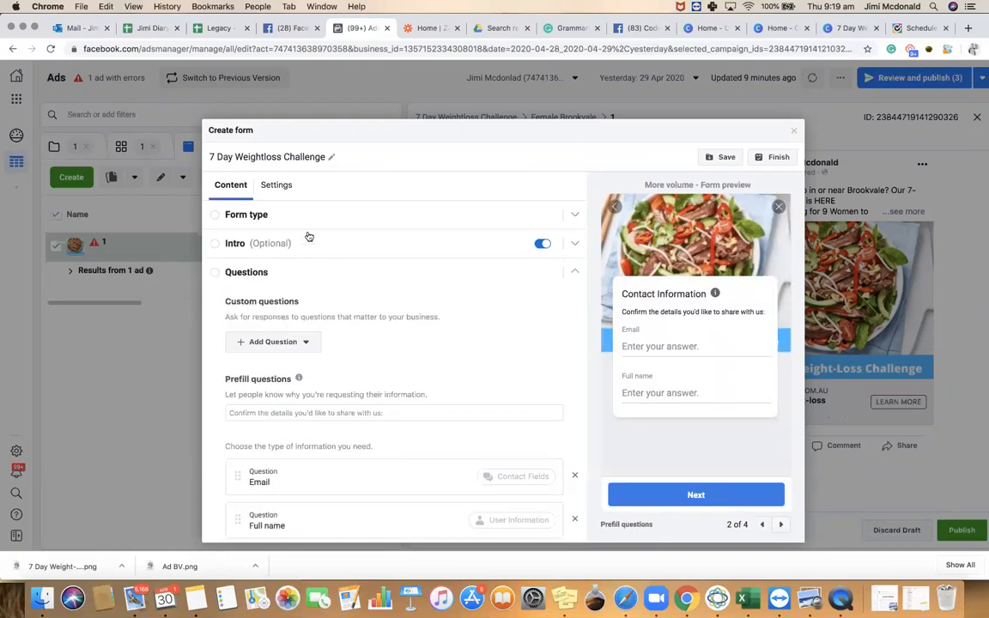
pyautogui.click(349, 412)
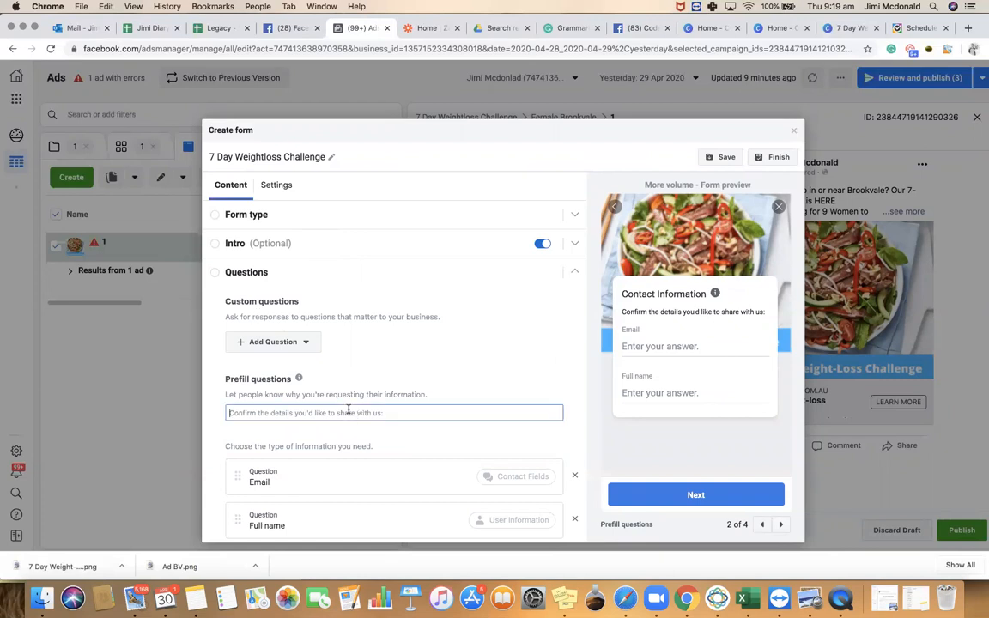
pyautogui.write('R')
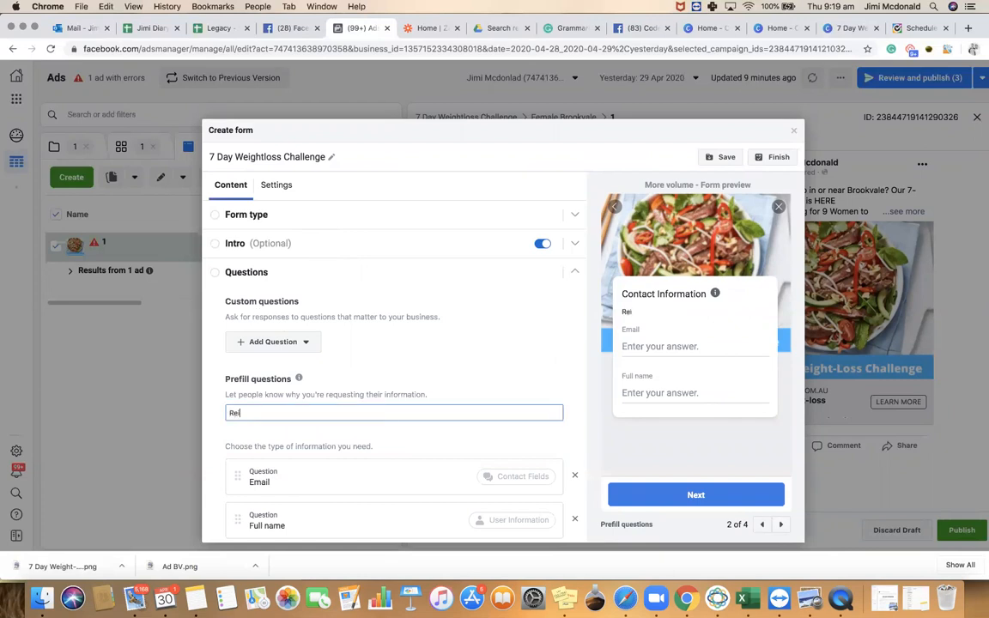
pyautogui.write('egister your inetr')
pyautogui.write('tere')
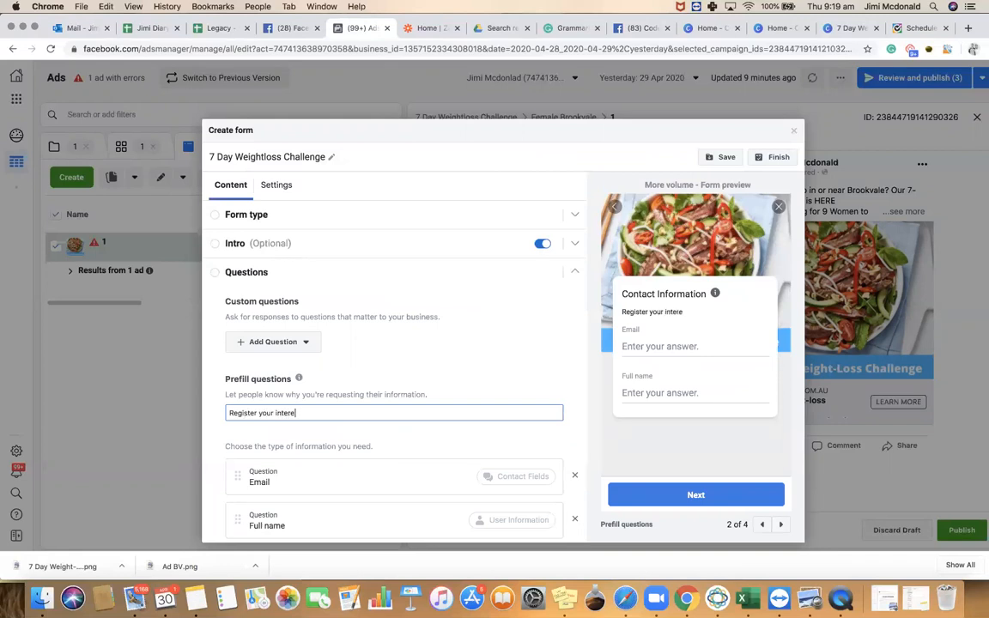
pyautogui.write('st by enter your details bel')
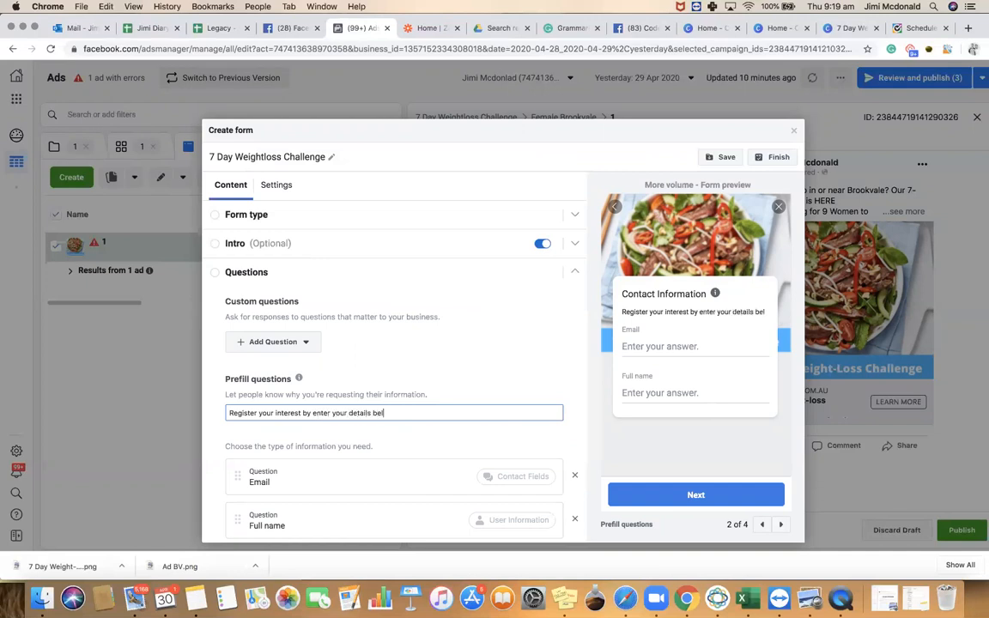
pyautogui.write('ow')
pyautogui.scroll(-3, 319, 411)
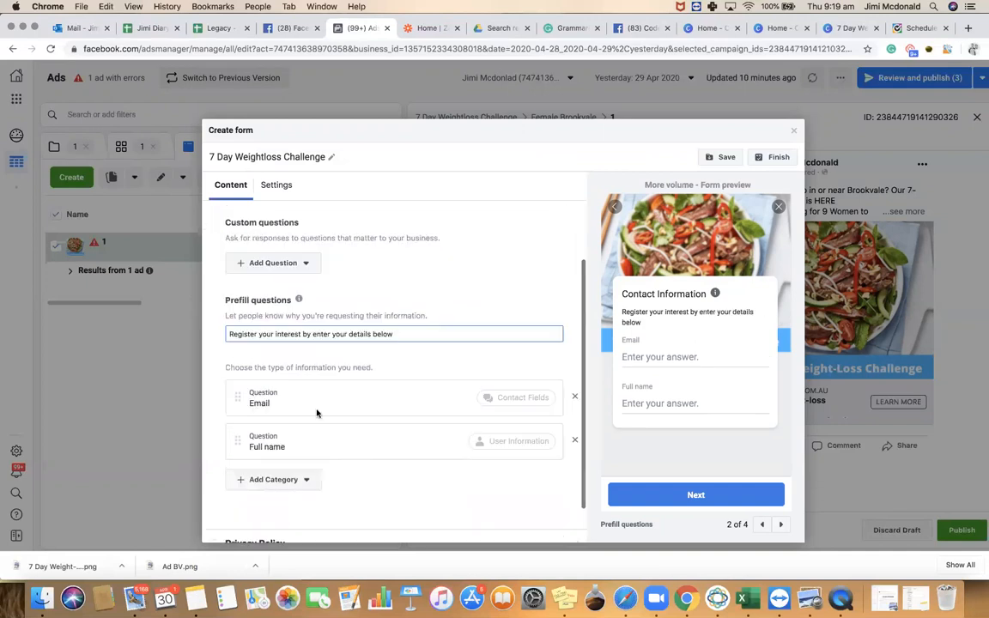
# Add a Phone number contact question and drag Full name to the top of the questions
pyautogui.moveTo(238, 418)
pyautogui.mouseDown()
pyautogui.moveTo(240, 367)
pyautogui.moveTo(238, 419)
pyautogui.mouseUp()
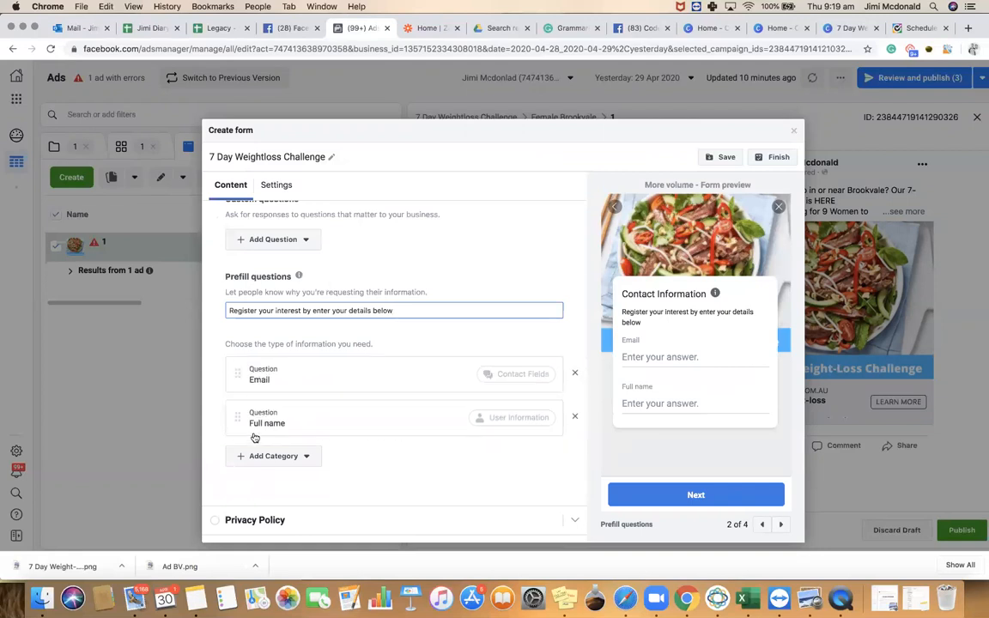
pyautogui.click(251, 456)
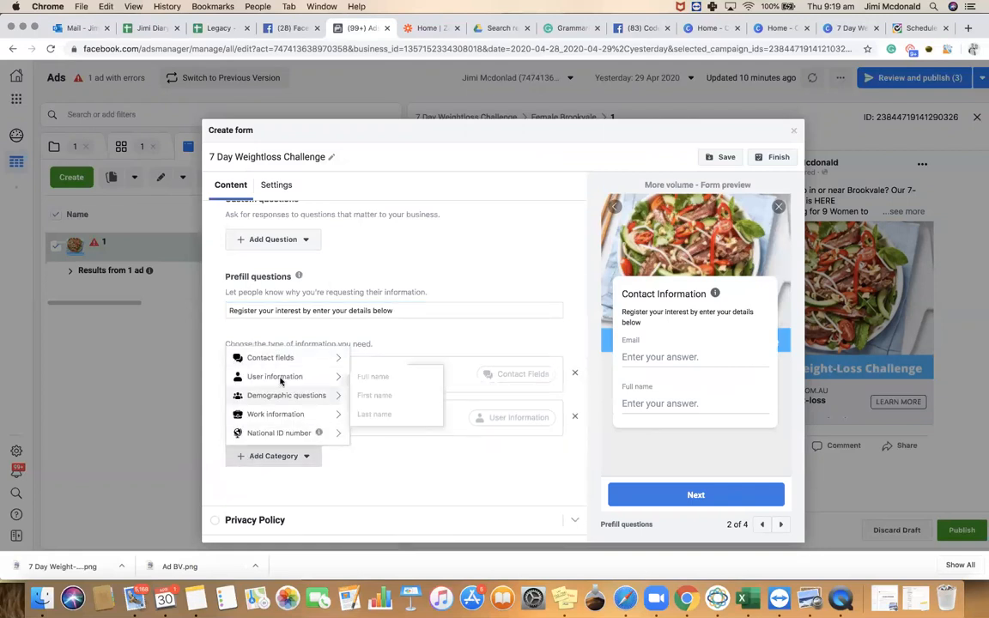
pyautogui.moveTo(257, 359)
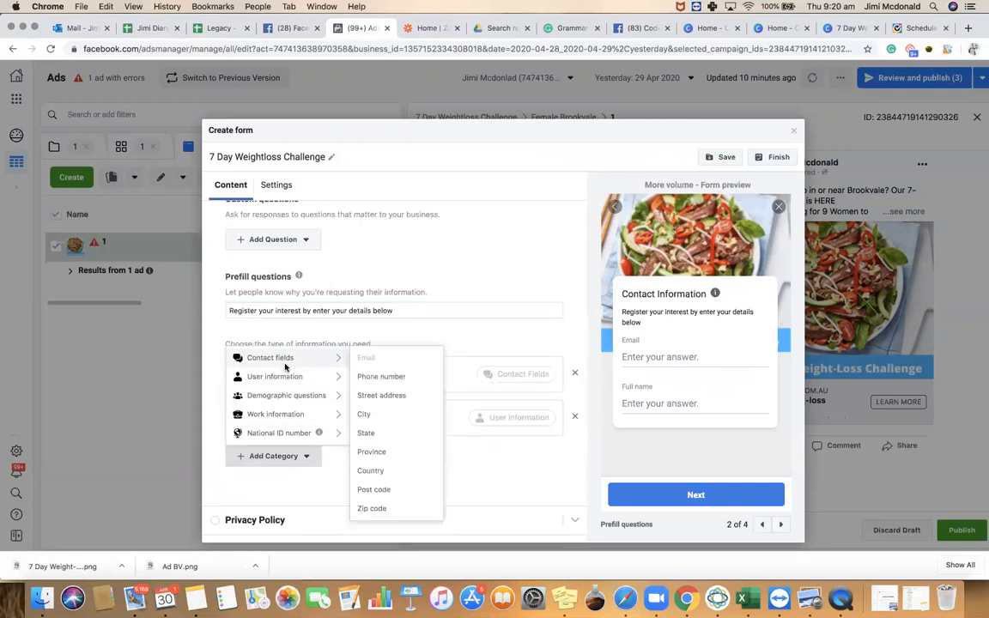
pyautogui.click(381, 378)
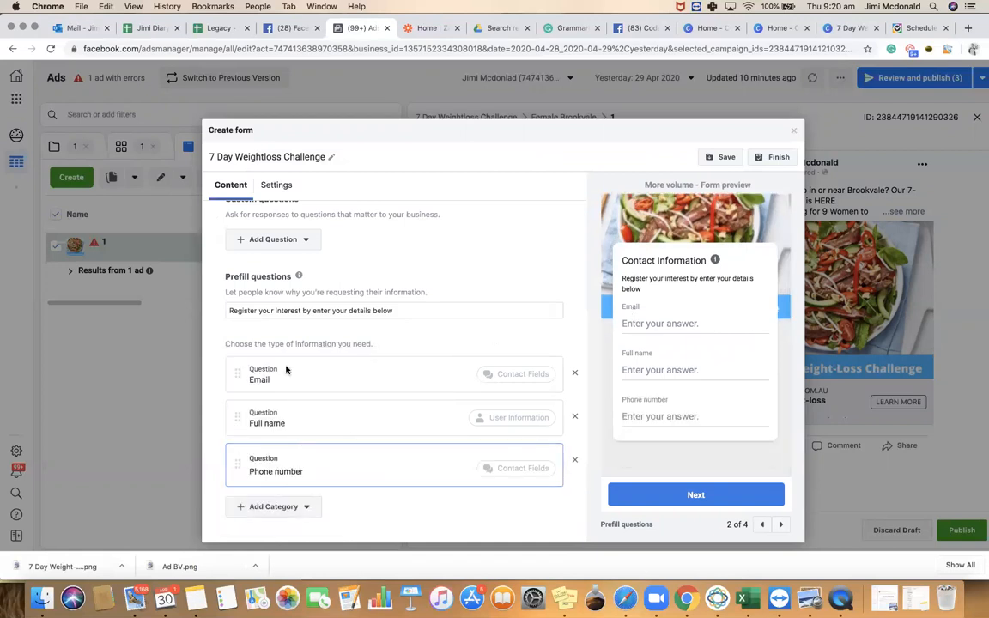
pyautogui.moveTo(235, 420); pyautogui.dragTo(245, 371)
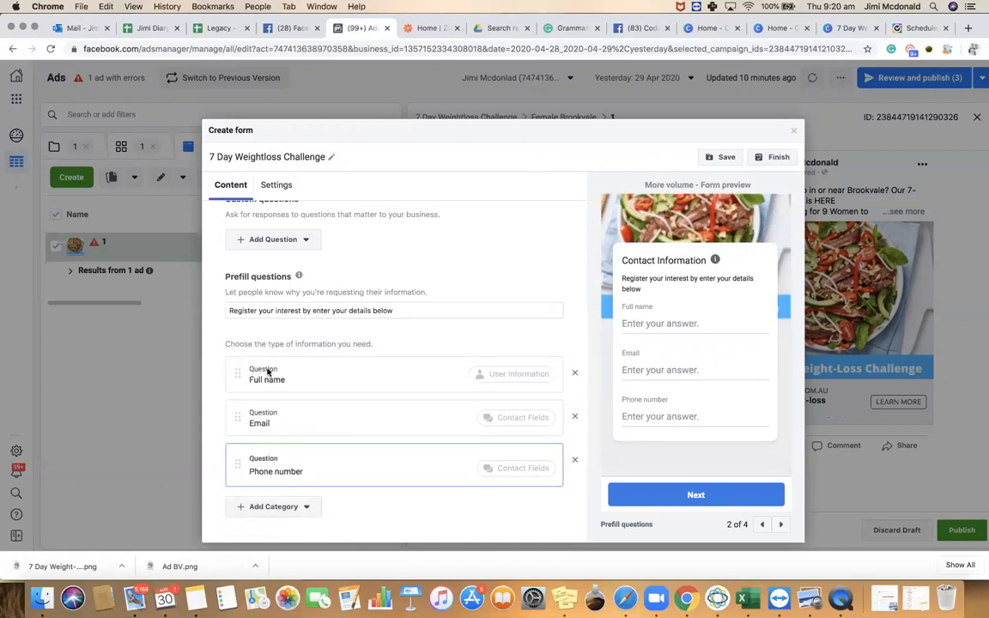
# Browse the question category list repeatedly, closing it without adding another question
pyautogui.click(260, 506)
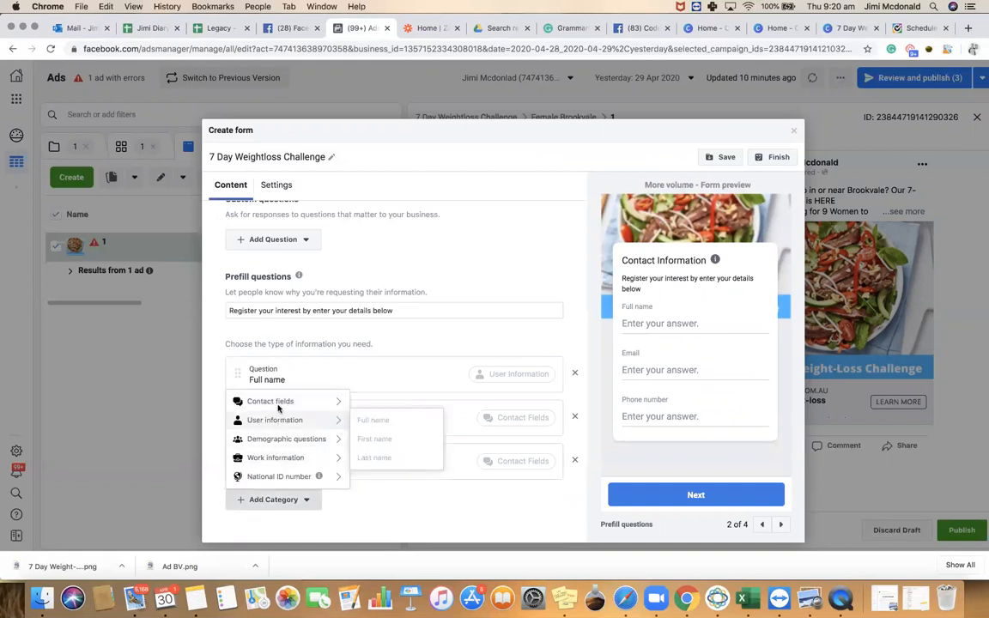
pyautogui.moveTo(279, 404)
pyautogui.scroll(-3, 361, 336)
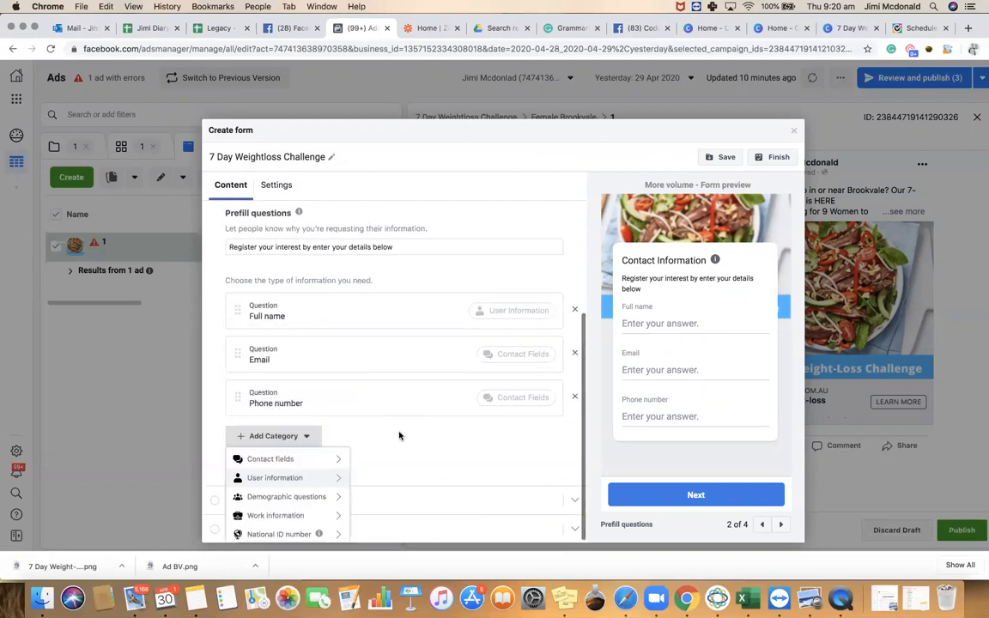
pyautogui.click(311, 435)
pyautogui.click(289, 435)
pyautogui.moveTo(287, 463)
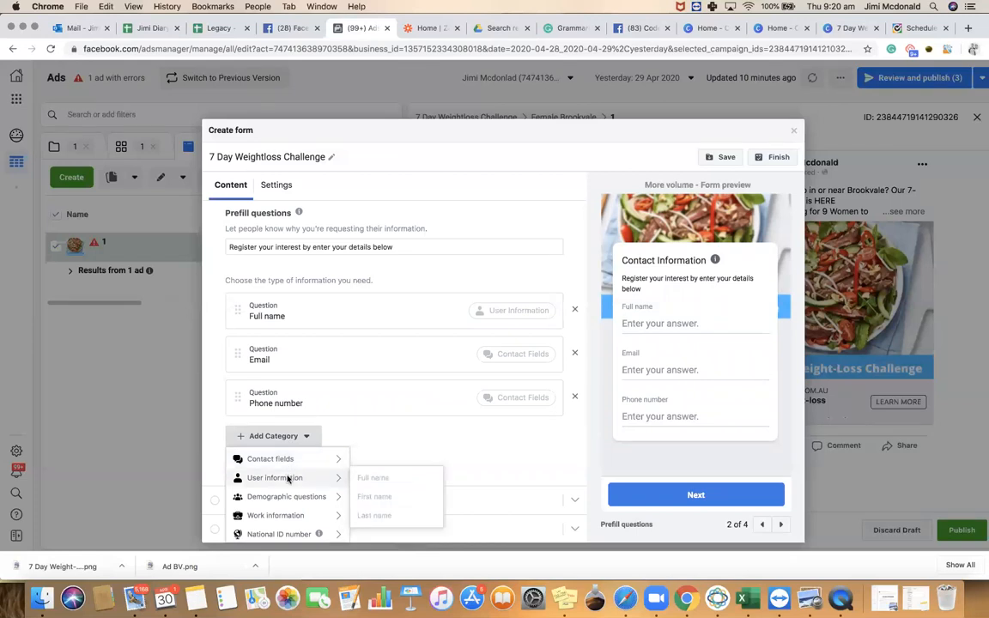
pyautogui.moveTo(326, 477)
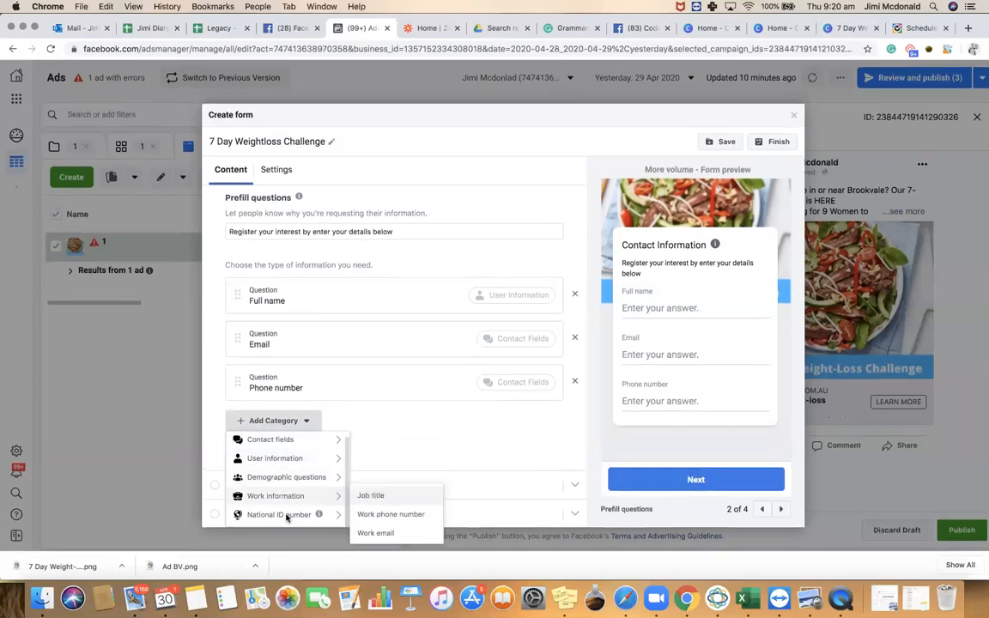
pyautogui.click(413, 418)
pyautogui.click(297, 421)
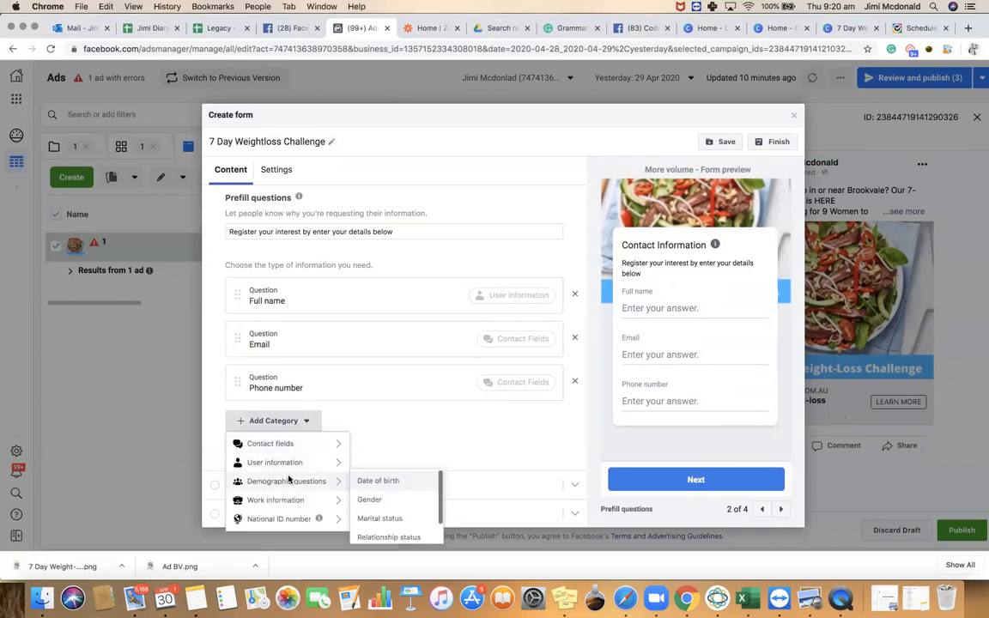
pyautogui.scroll(-2, 390, 495)
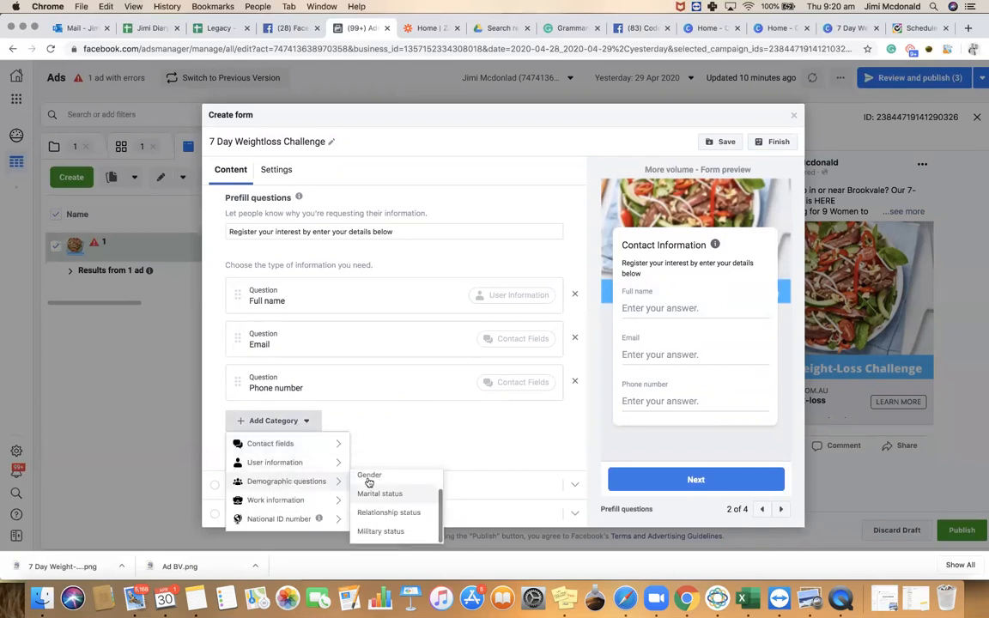
pyautogui.moveTo(288, 500)
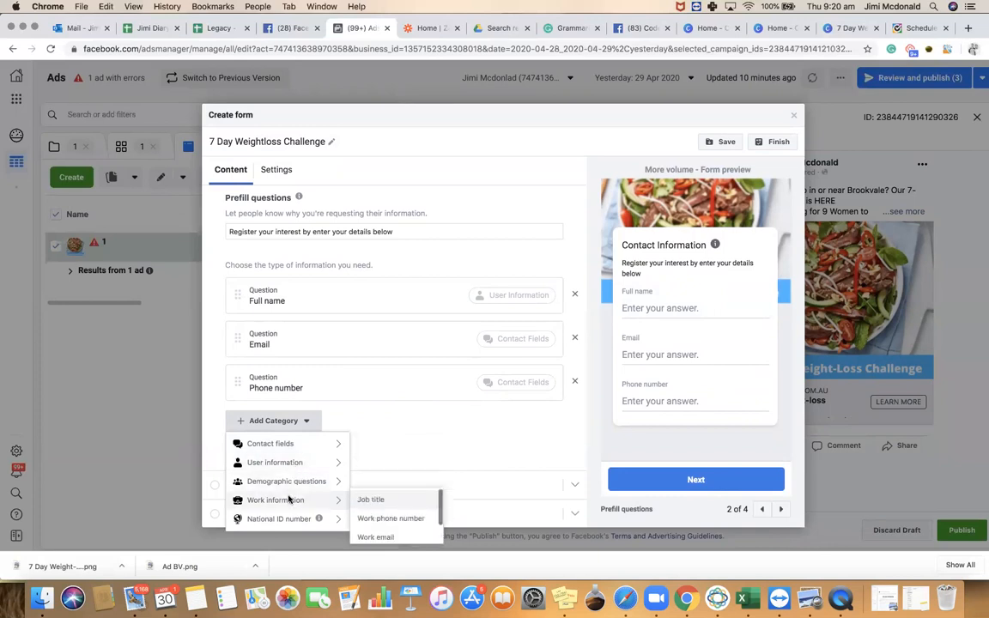
pyautogui.scroll(-1, 379, 514)
pyautogui.moveTo(302, 527)
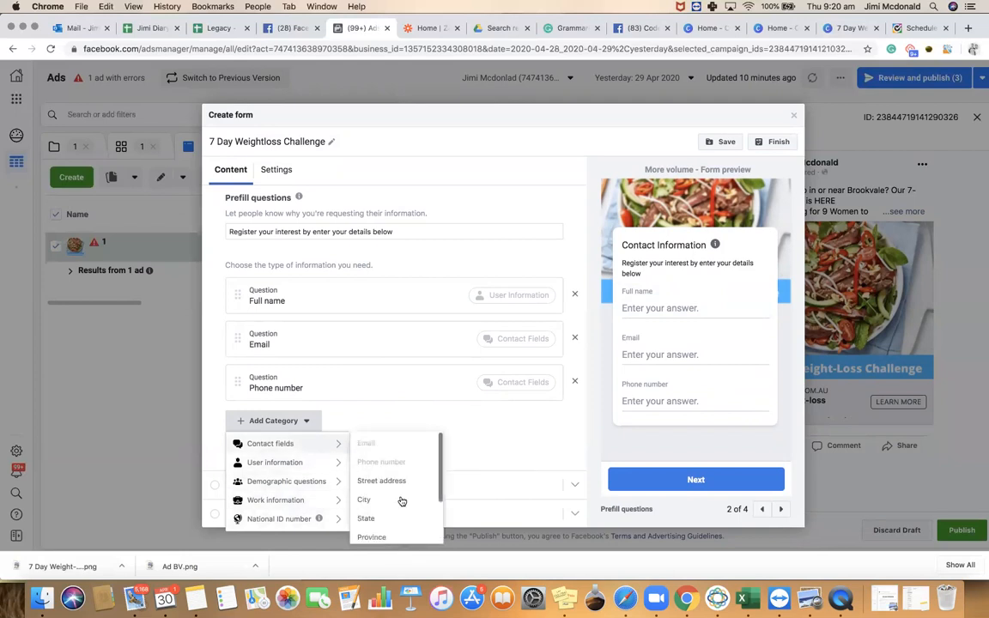
pyautogui.scroll(-3, 401, 500)
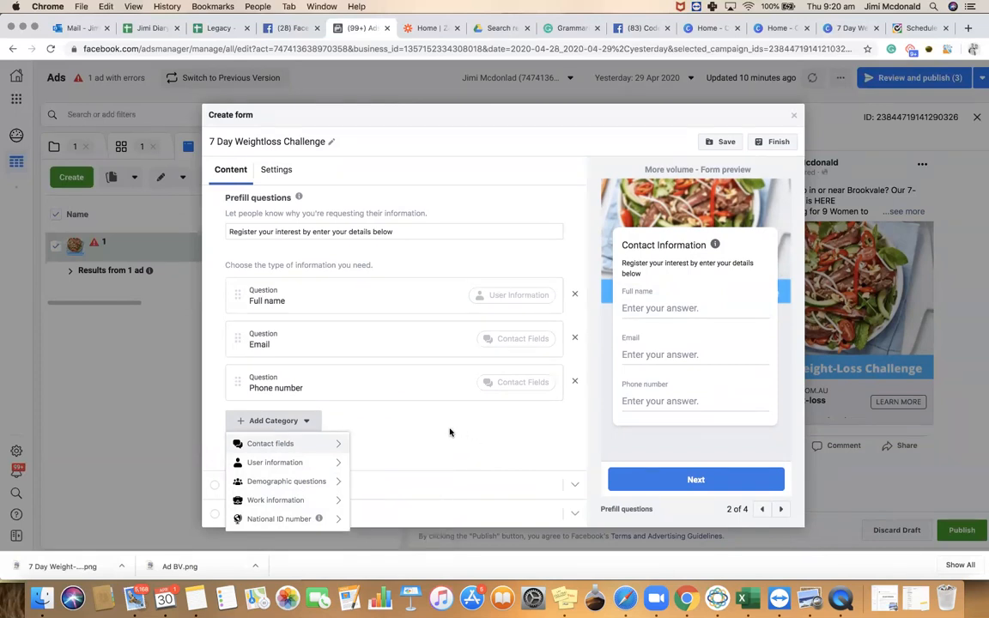
pyautogui.click(492, 425)
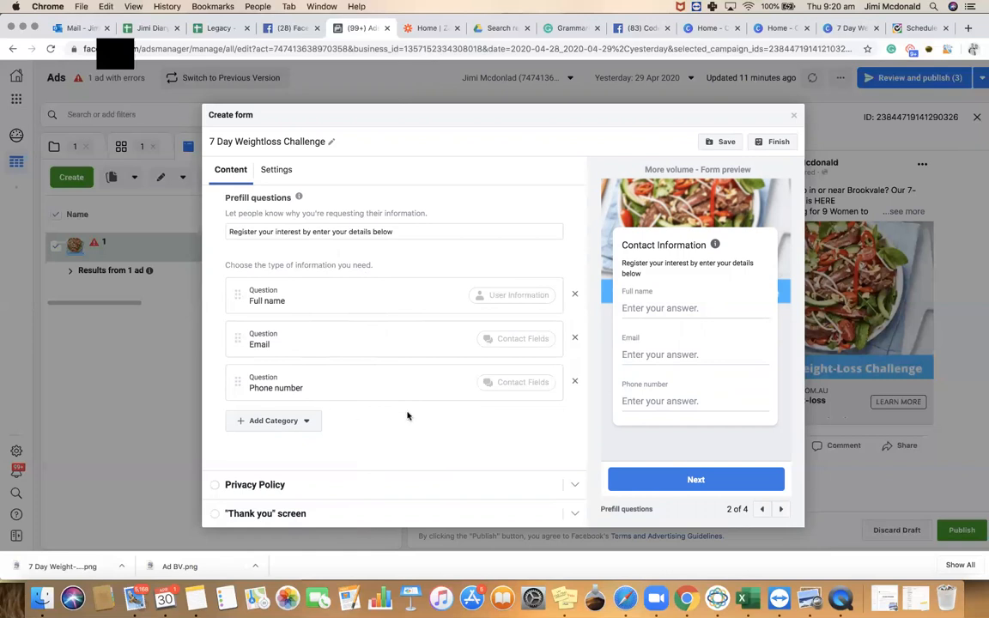
pyautogui.scroll(-1, 362, 452)
pyautogui.click(257, 486)
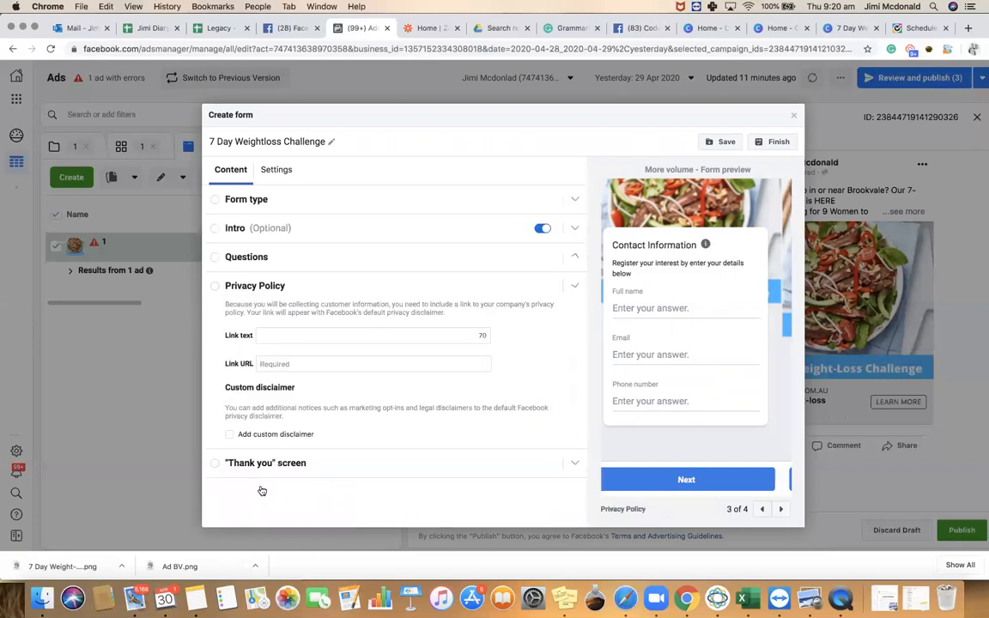
pyautogui.click(303, 336)
pyautogui.write('www.code65')
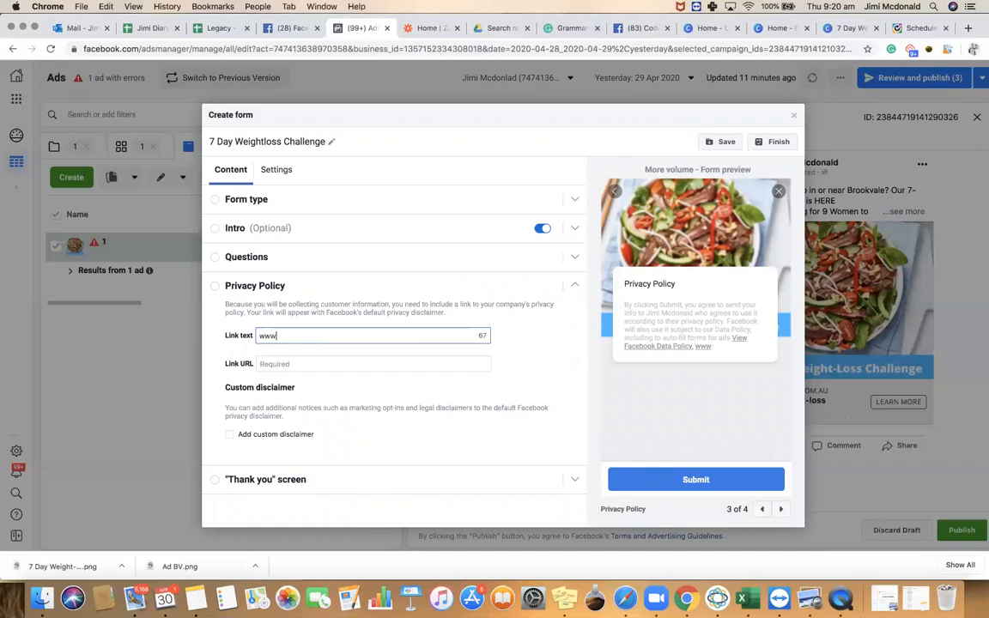
pyautogui.press('BackSpace')
pyautogui.write('5.com.au')
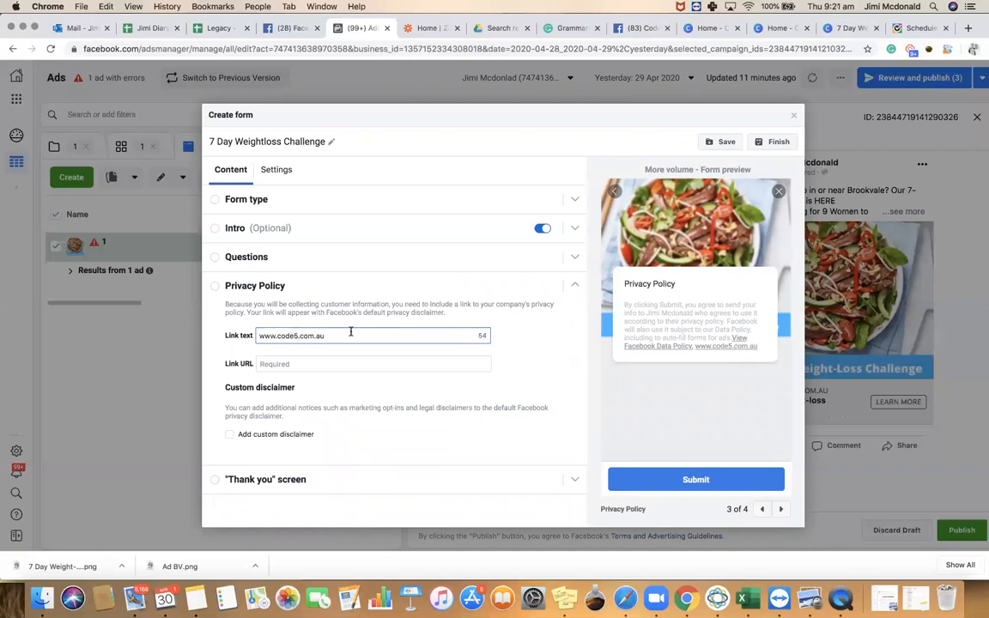
pyautogui.moveTo(327, 335); pyautogui.dragTo(248, 336)
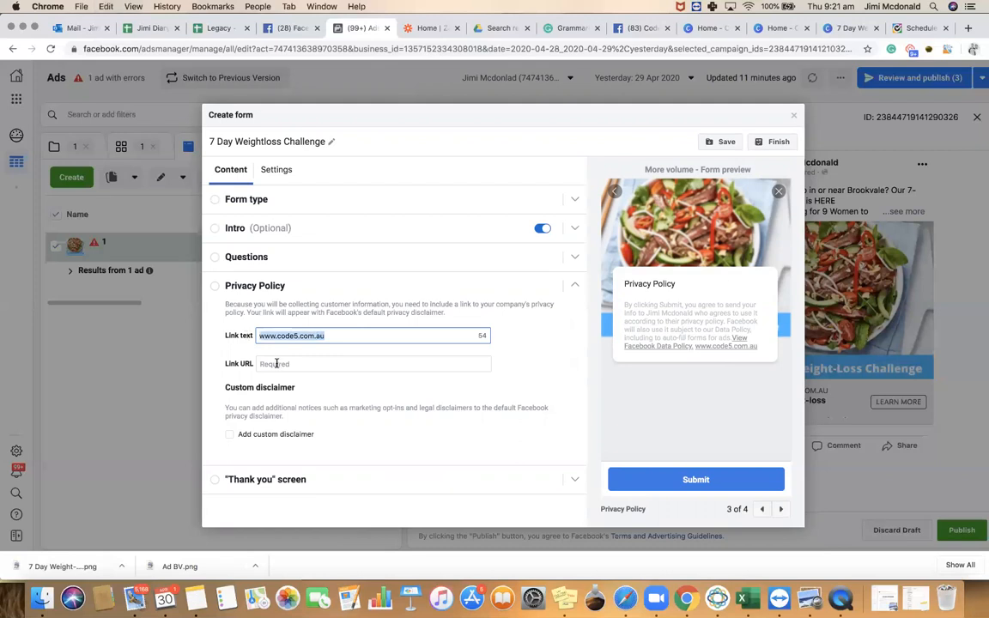
pyautogui.press('cmd+c')
pyautogui.click(276, 364)
pyautogui.press('cmd+v')
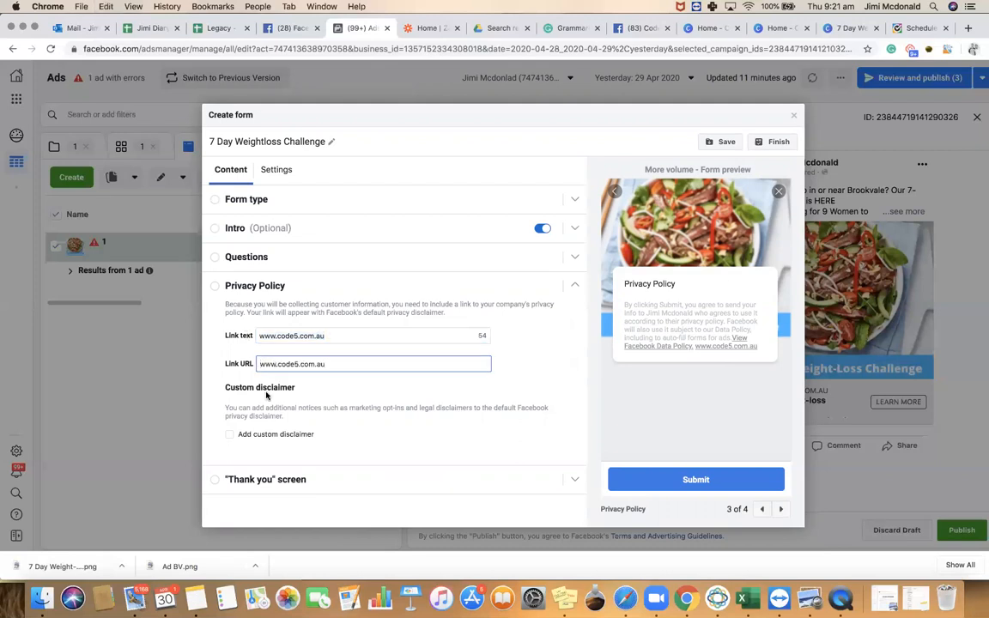
pyautogui.click(267, 478)
# Change the thank-you headline to 'Thank you, You are nearly all set'
pyautogui.scroll(-1, 333, 319)
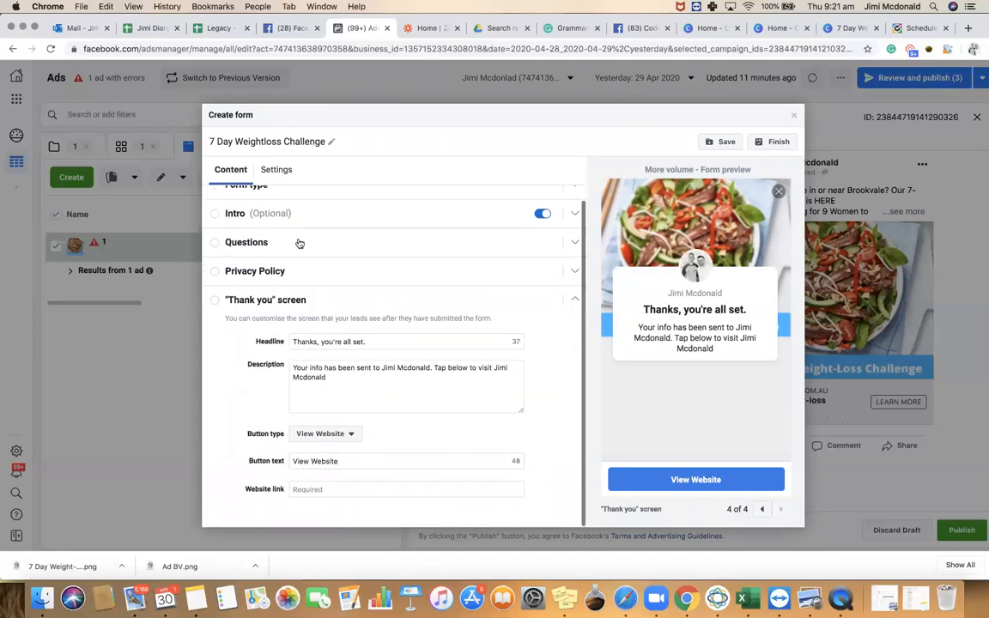
pyautogui.moveTo(366, 342); pyautogui.dragTo(290, 340)
pyautogui.write('Th')
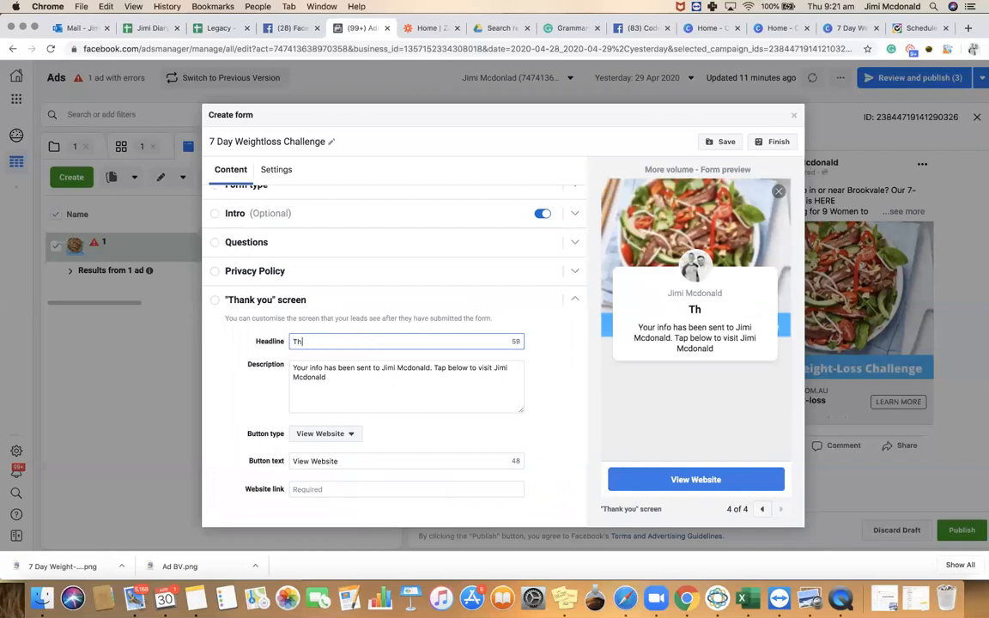
pyautogui.write('ank you, You are nearly all set')
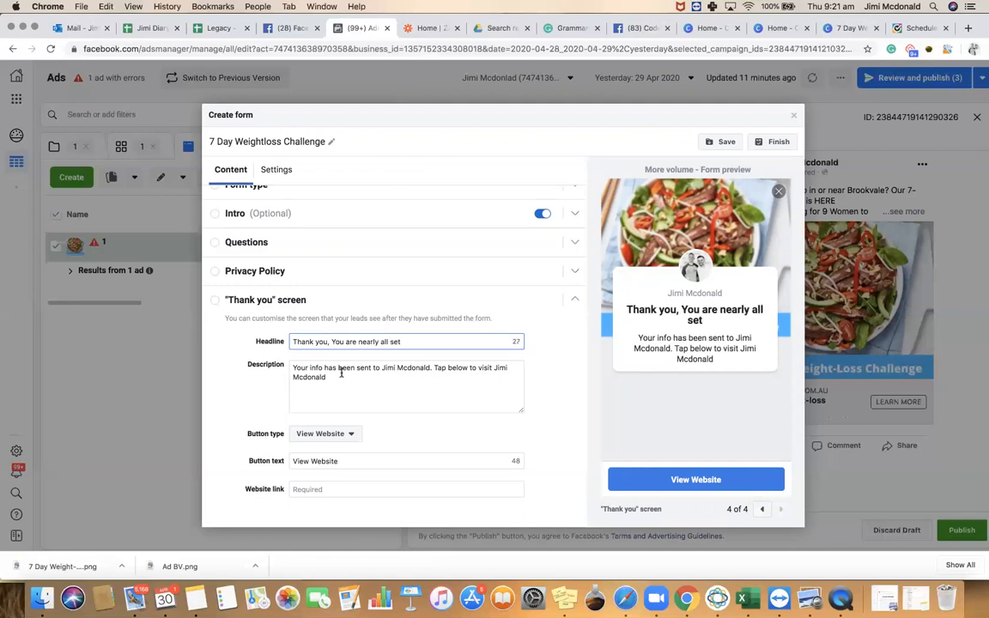
# Replace the thank-you description with text saying spots are limited each week and inviting a coaching booking
pyautogui.moveTo(332, 375); pyautogui.dragTo(293, 368)
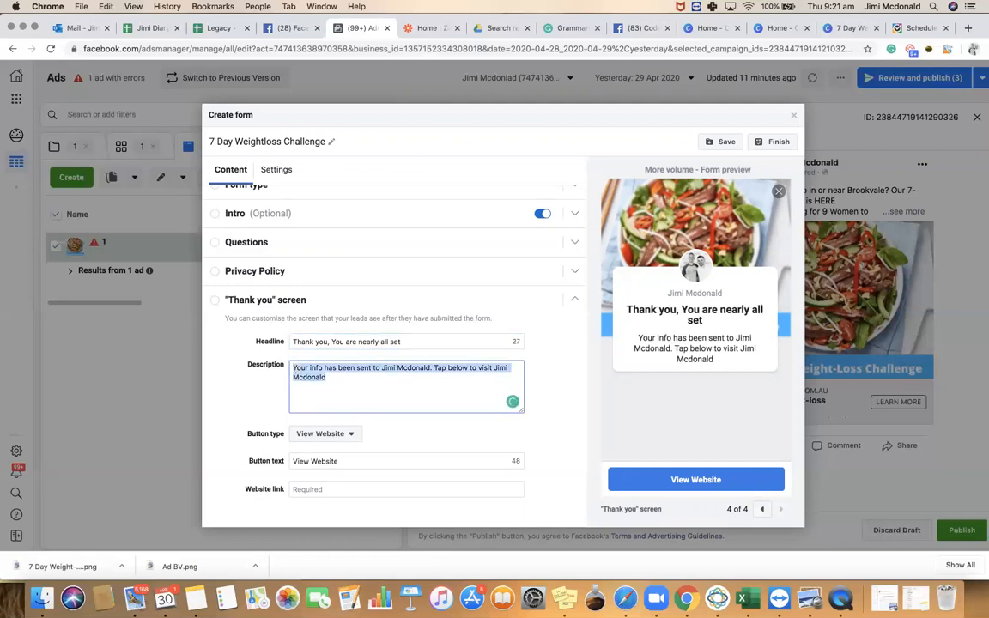
pyautogui.press('BackSpace')
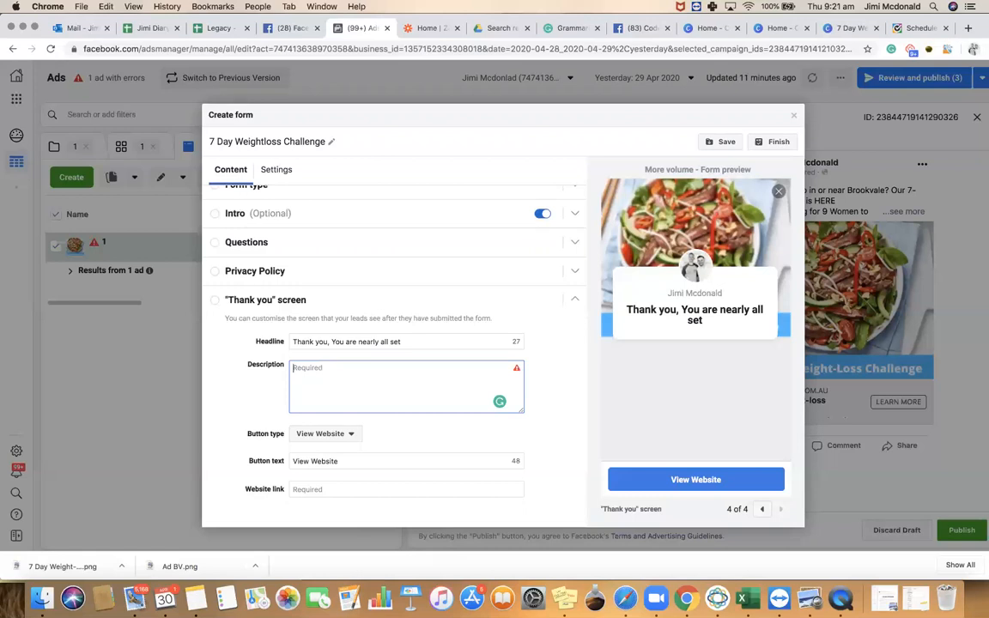
pyautogui.write('We g')
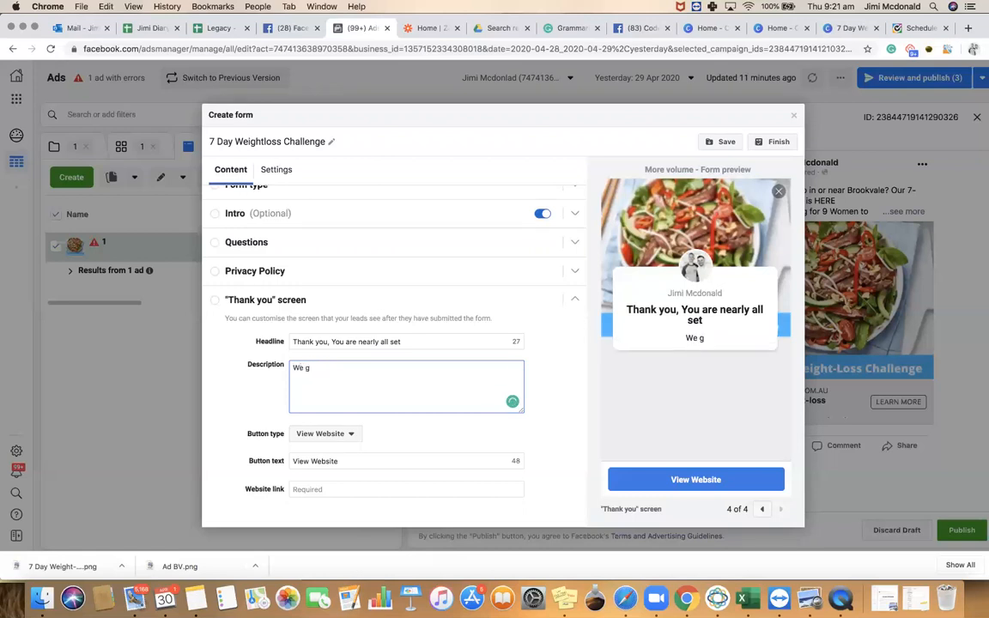
pyautogui.press('BackSpace')
pyautogui.write('only accept a limi')
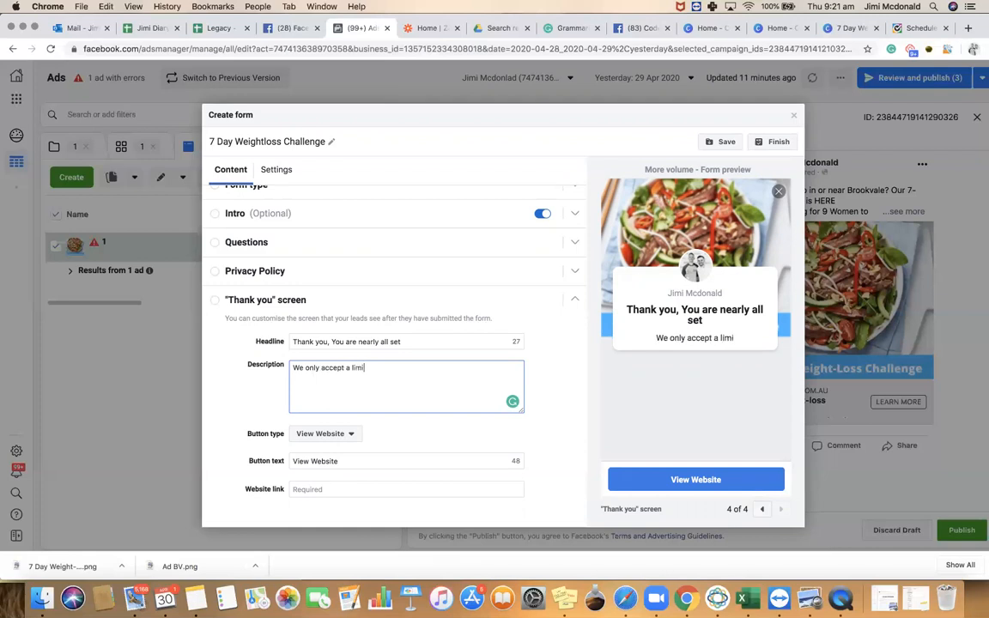
pyautogui.write('ted amount ')
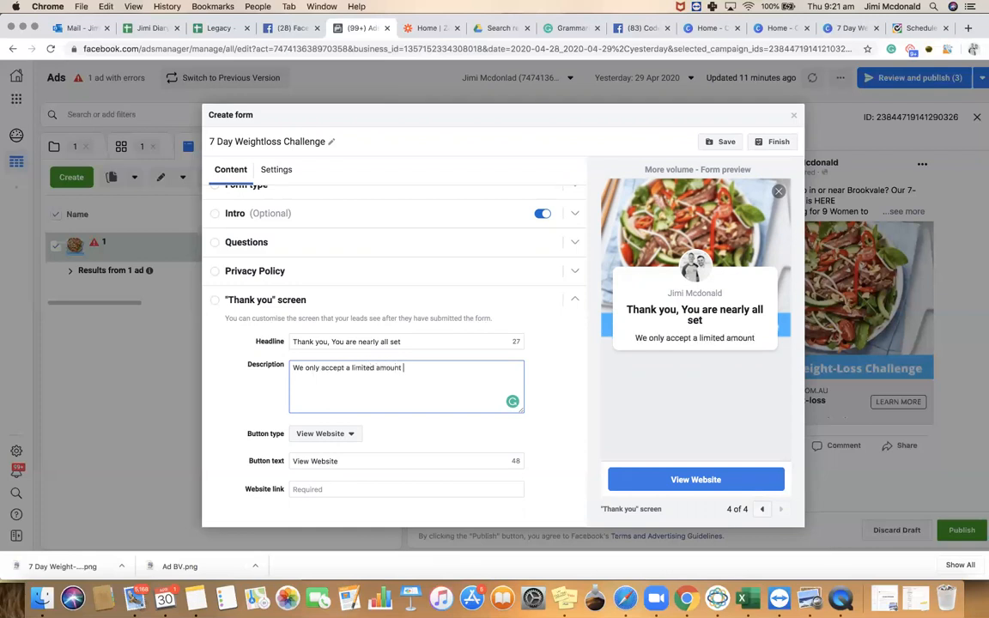
pyautogui.write('of people eac')
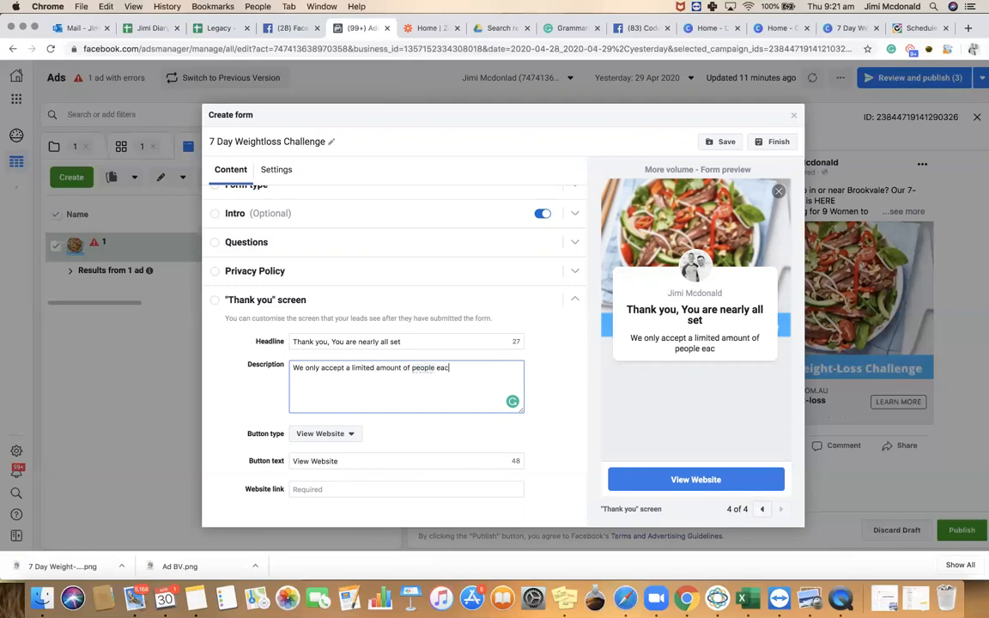
pyautogui.write('h week and are ')
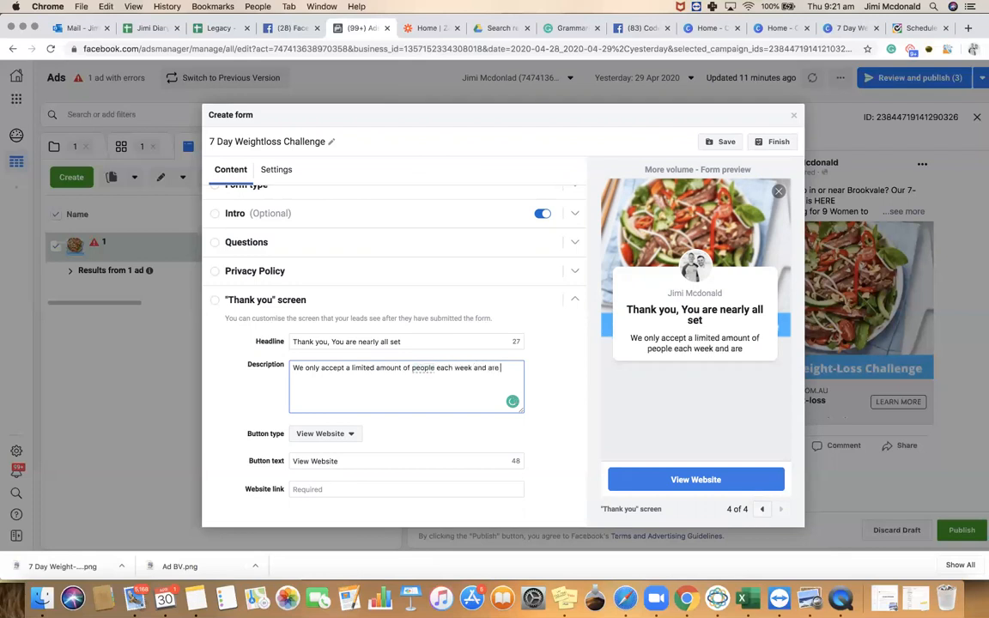
pyautogui.write('very busy')
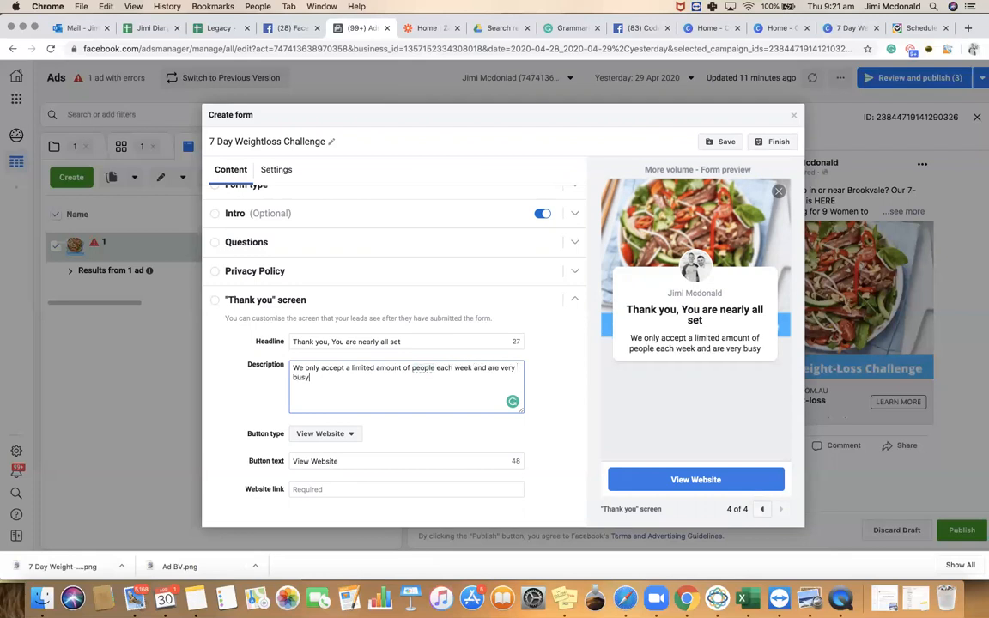
pyautogui.write('. Secure your spot by booking a time wit')
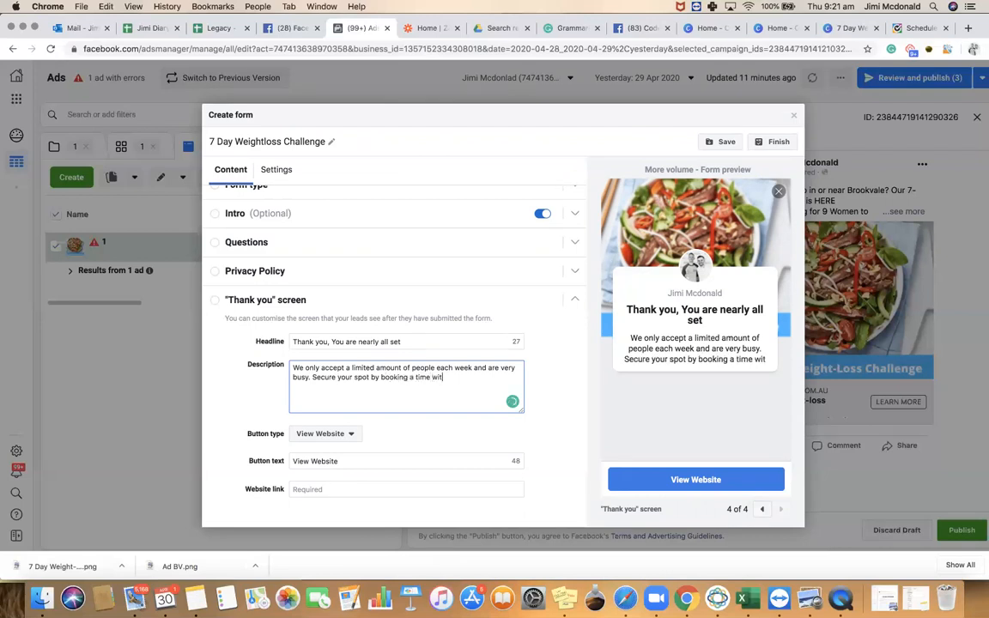
pyautogui.write('h one of your coaches to chat ab')
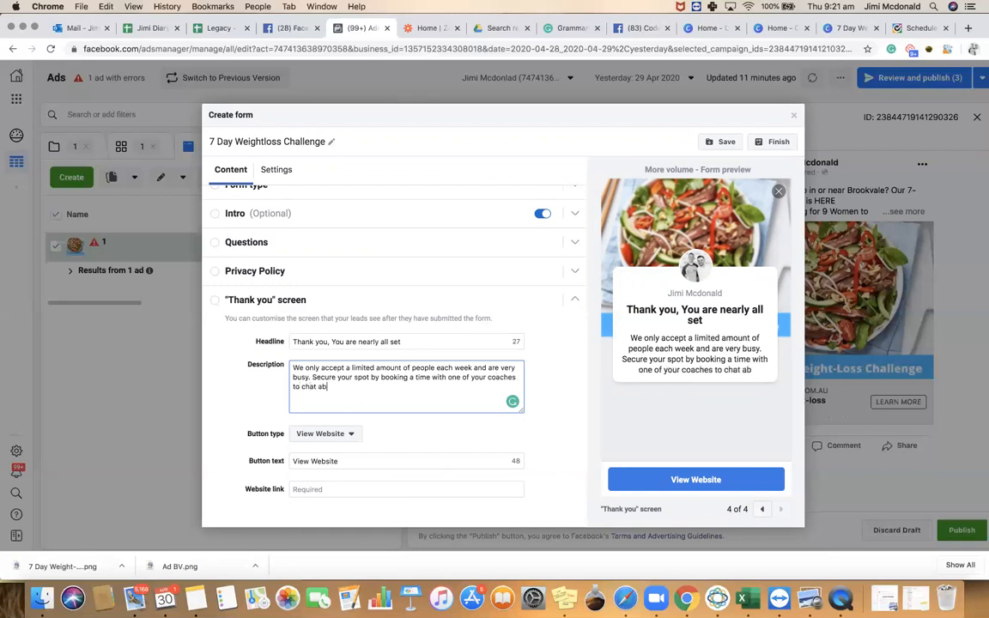
pyautogui.write('out yo')
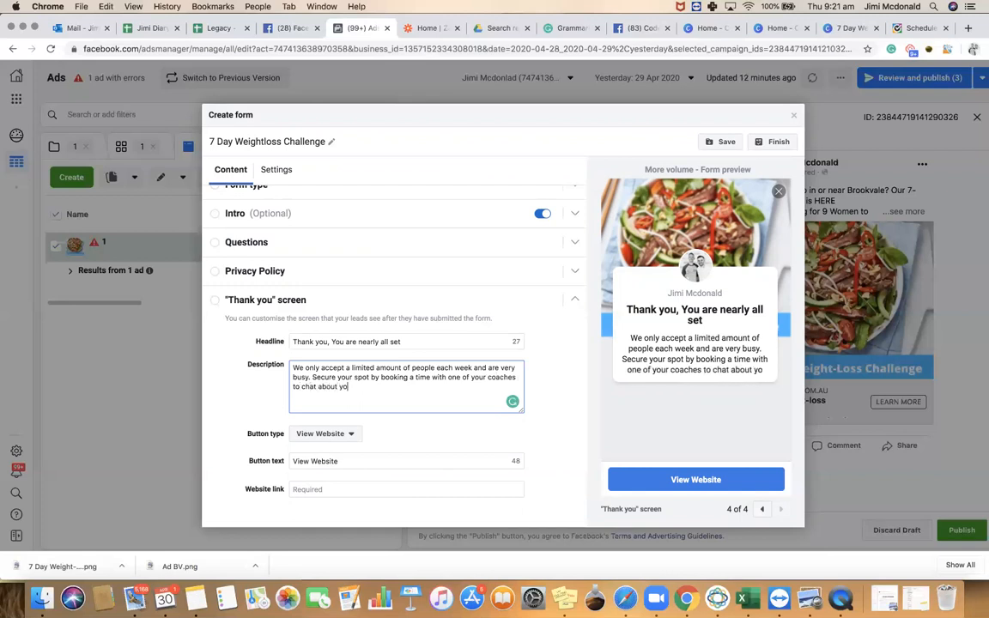
pyautogui.write('ur goals and learn mo')
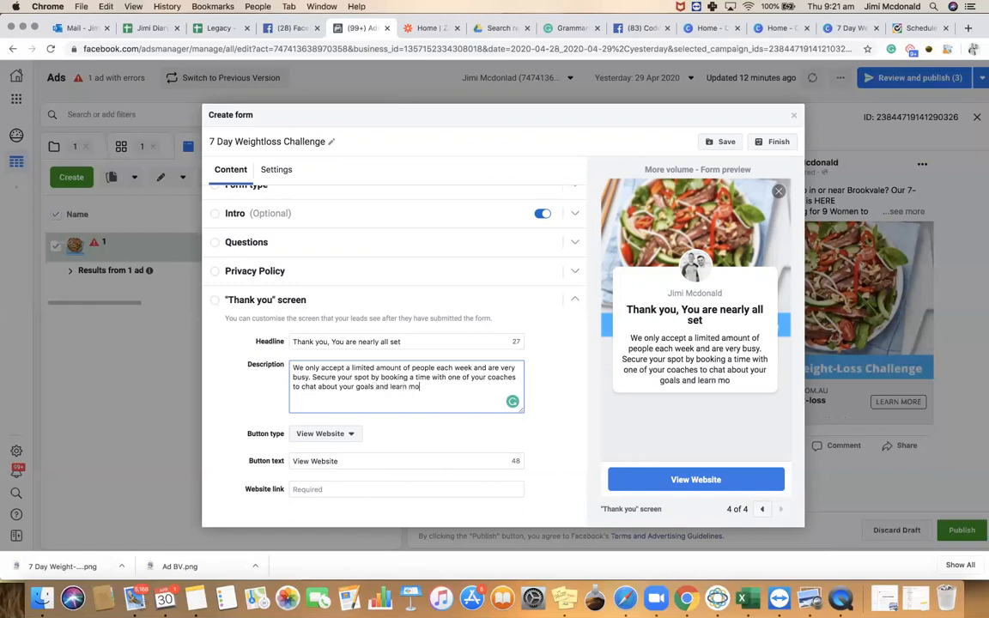
pyautogui.write('re about the program')
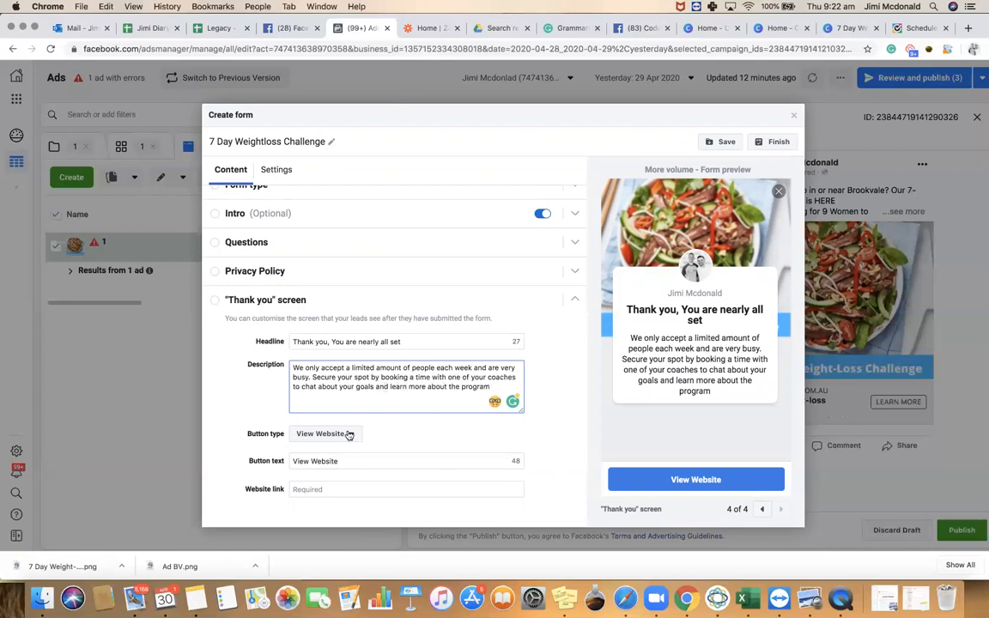
pyautogui.click(917, 28)
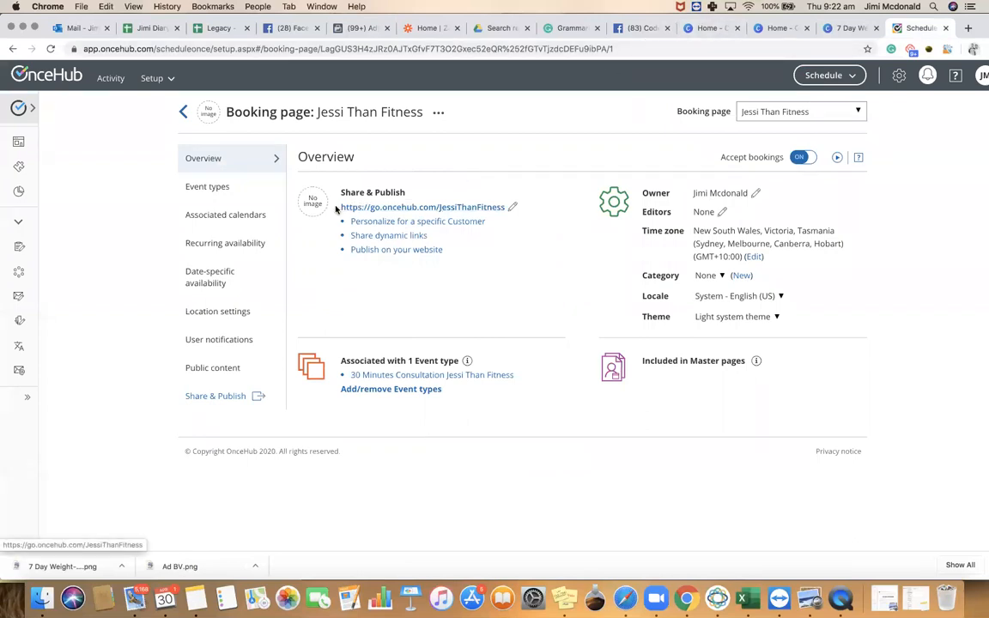
# Make the thank-you button read 'Book a time to chat here' and link to the OnceHub booking URL
pyautogui.moveTo(342, 207); pyautogui.dragTo(500, 202)
pyautogui.press('super+c')
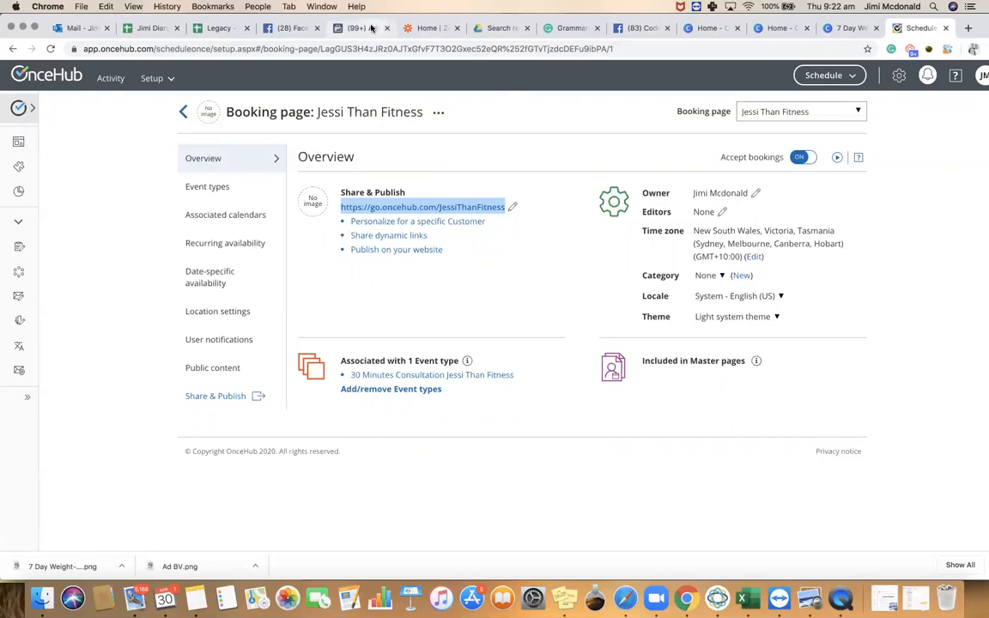
pyautogui.click(337, 26)
pyautogui.moveTo(338, 461); pyautogui.dragTo(286, 464)
pyautogui.write('Book a t')
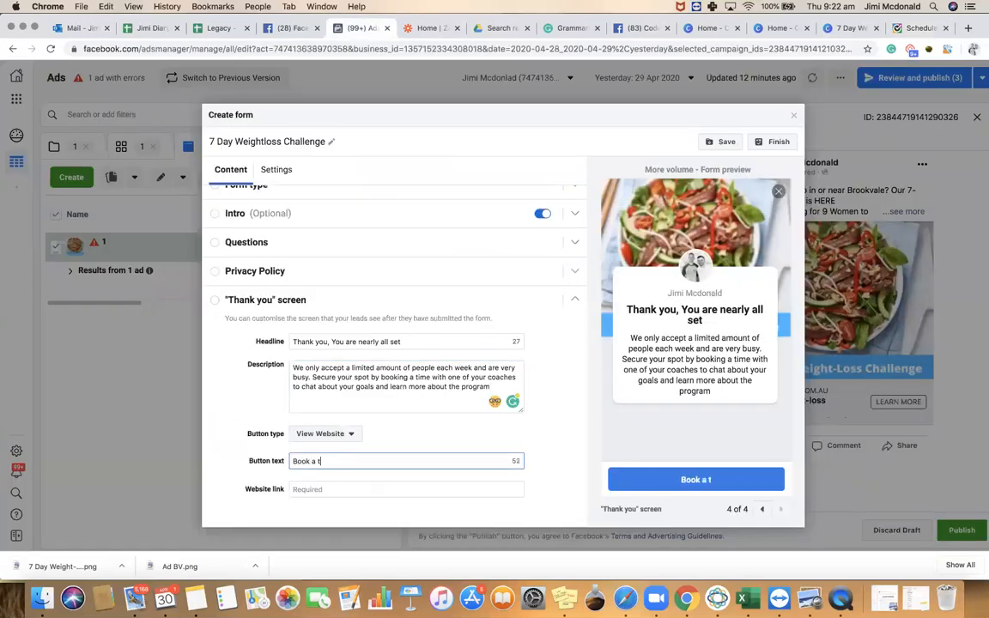
pyautogui.write('ime to chat here')
pyautogui.click(313, 488)
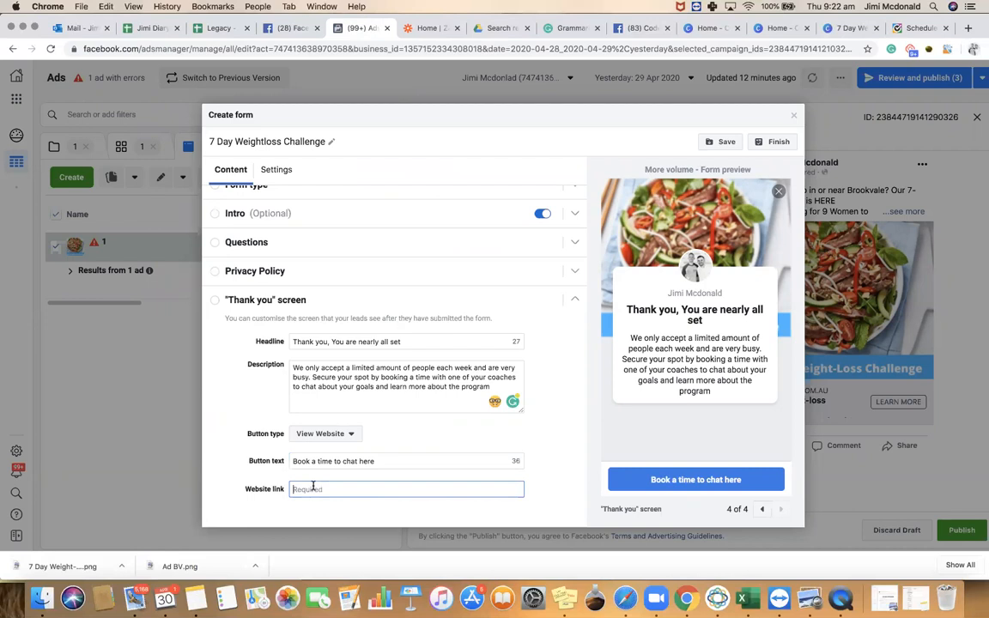
pyautogui.press('super+v')
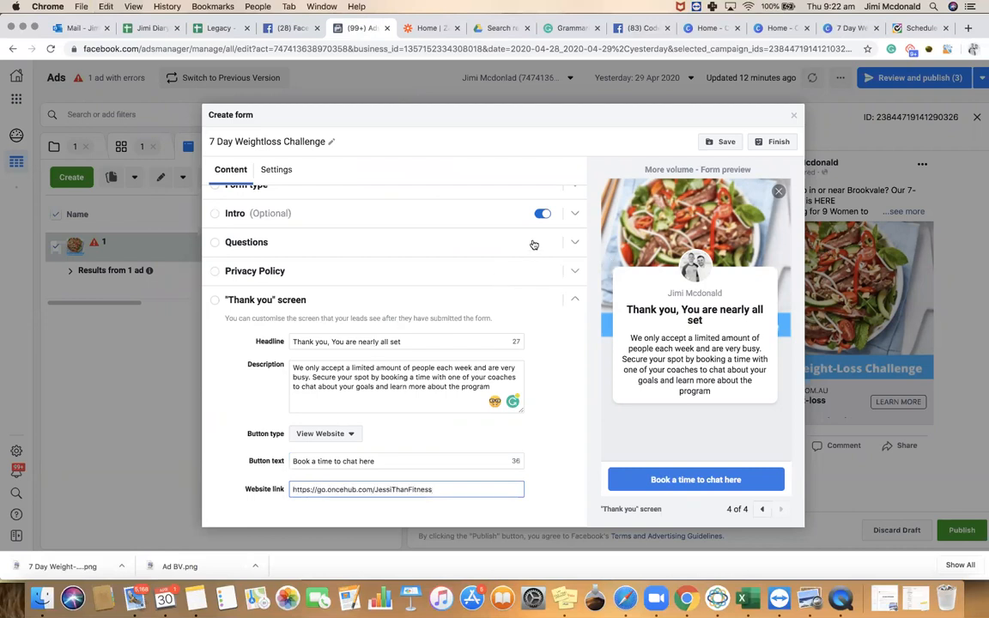
pyautogui.click(901, 28)
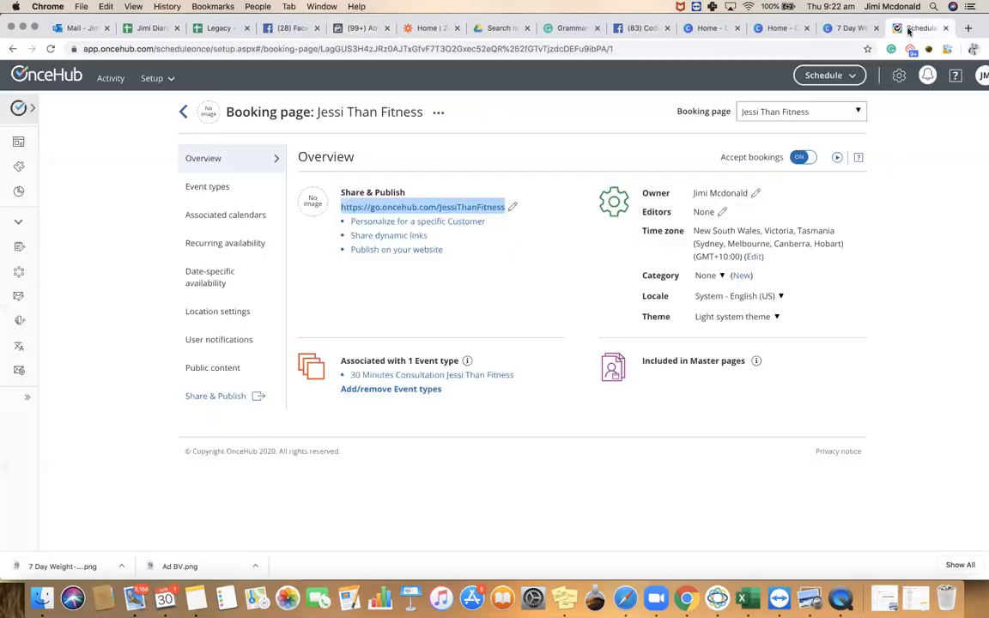
# Load the booking link in a new tab and book the 9:30 AM slot on Friday 1 May
pyautogui.click(969, 28)
pyautogui.hotkey('ctrl', 'v')
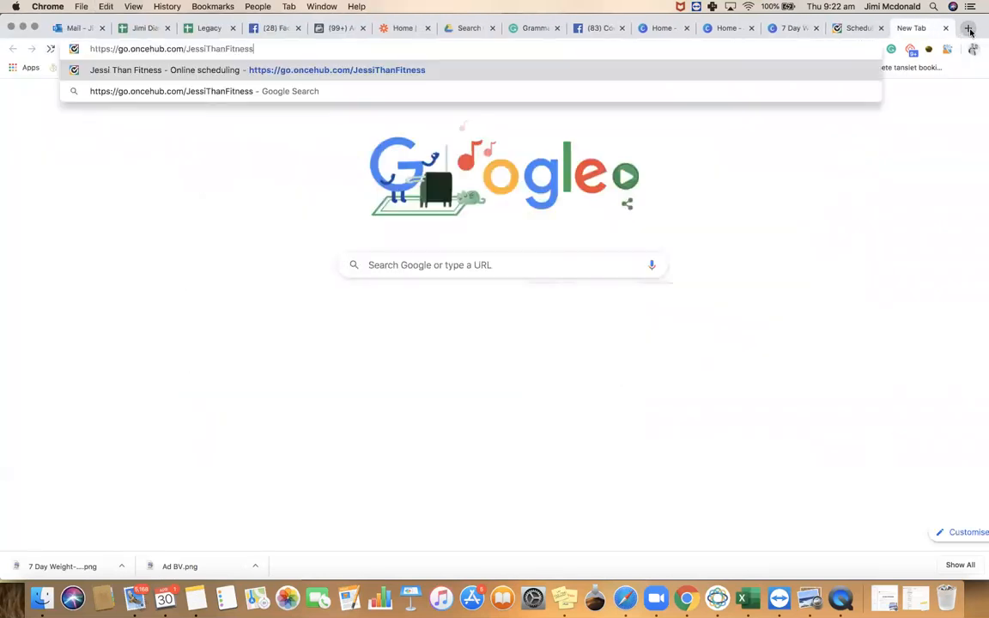
pyautogui.press('Return')
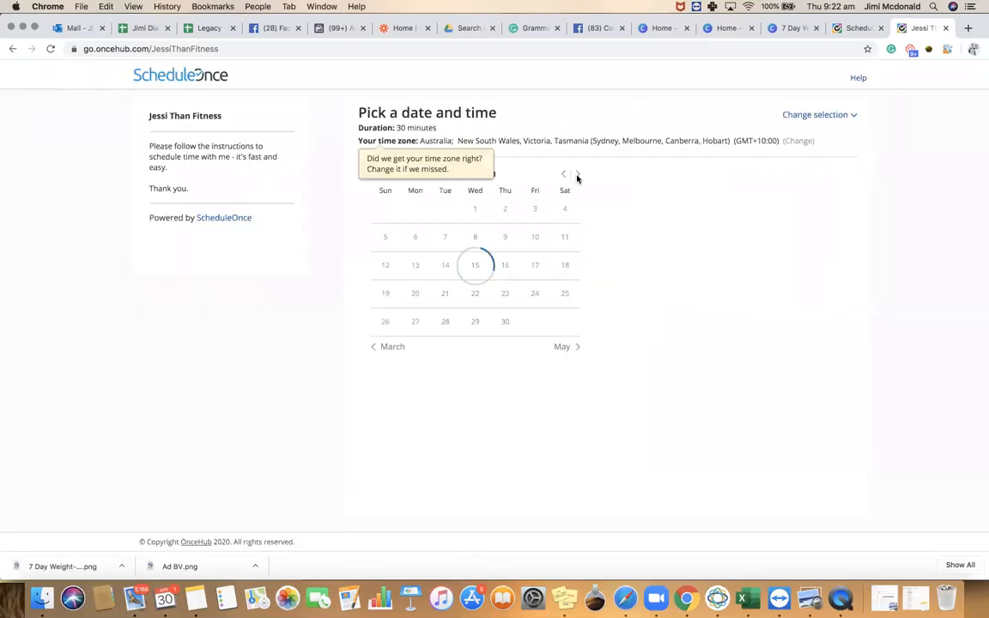
pyautogui.click(578, 176)
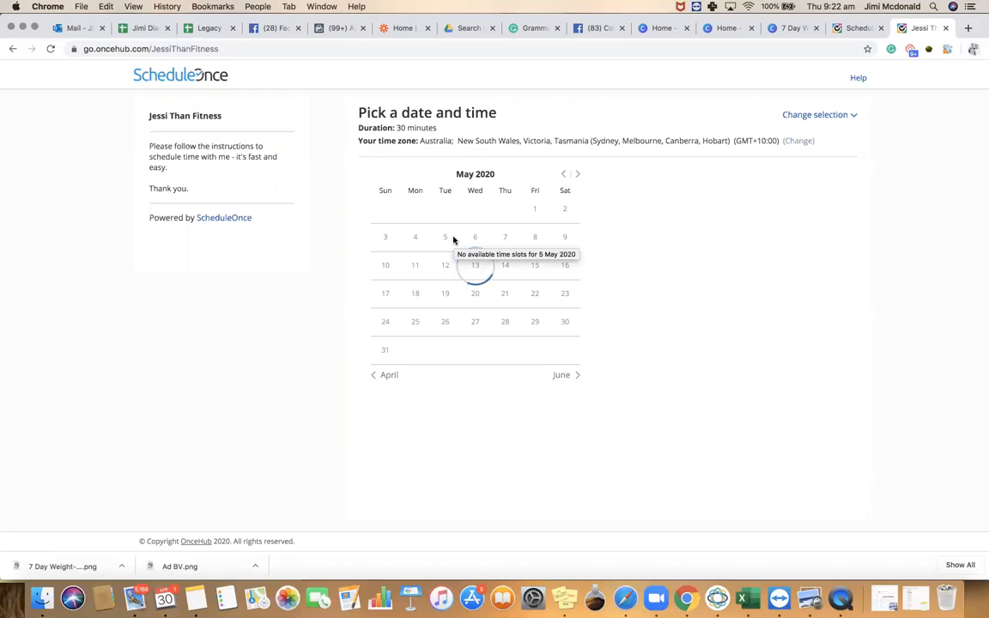
pyautogui.click(652, 213)
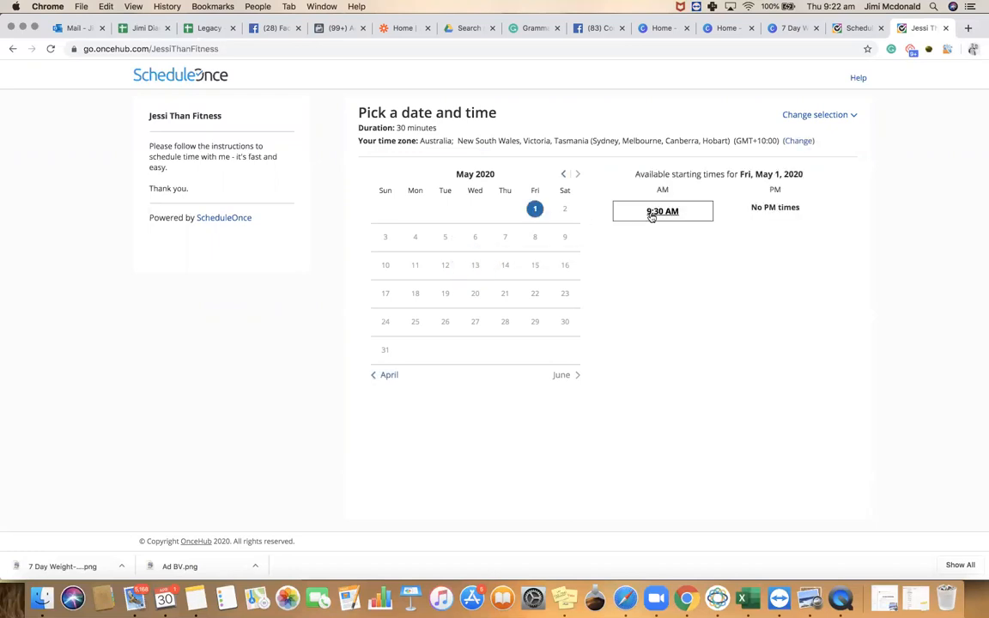
pyautogui.click(578, 277)
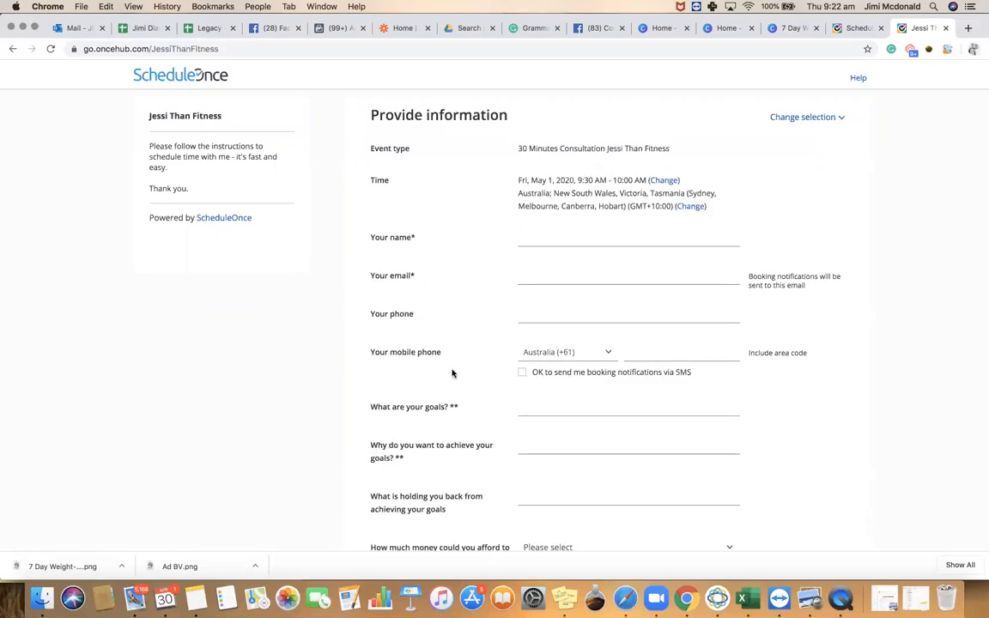
# Review the weekly budget and missed-call answer options, then go back to the Facebook lead form
pyautogui.scroll(-3, 452, 372)
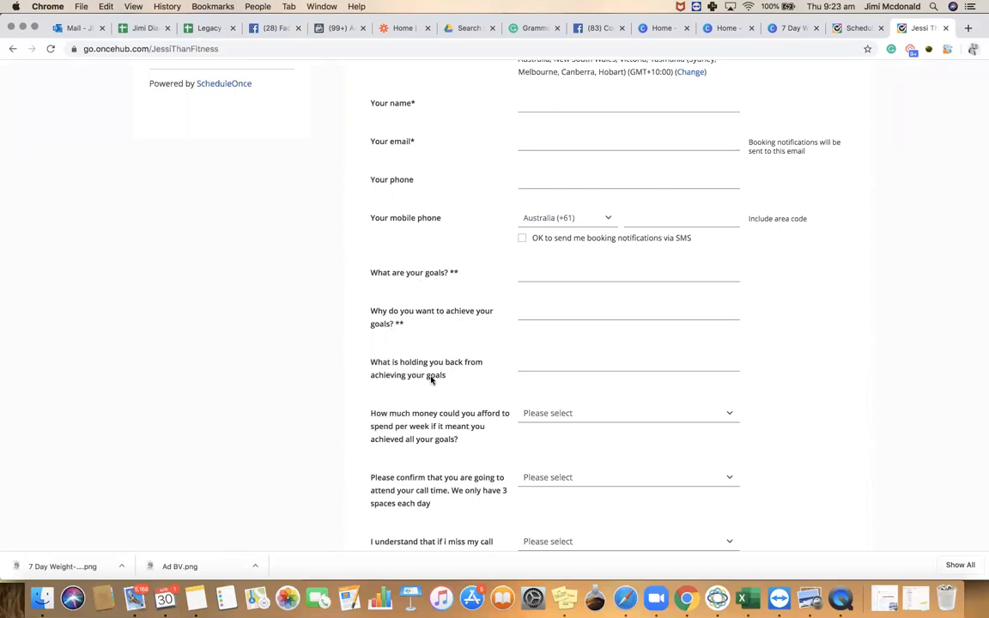
pyautogui.scroll(-2, 434, 375)
pyautogui.click(525, 328)
pyautogui.click(421, 335)
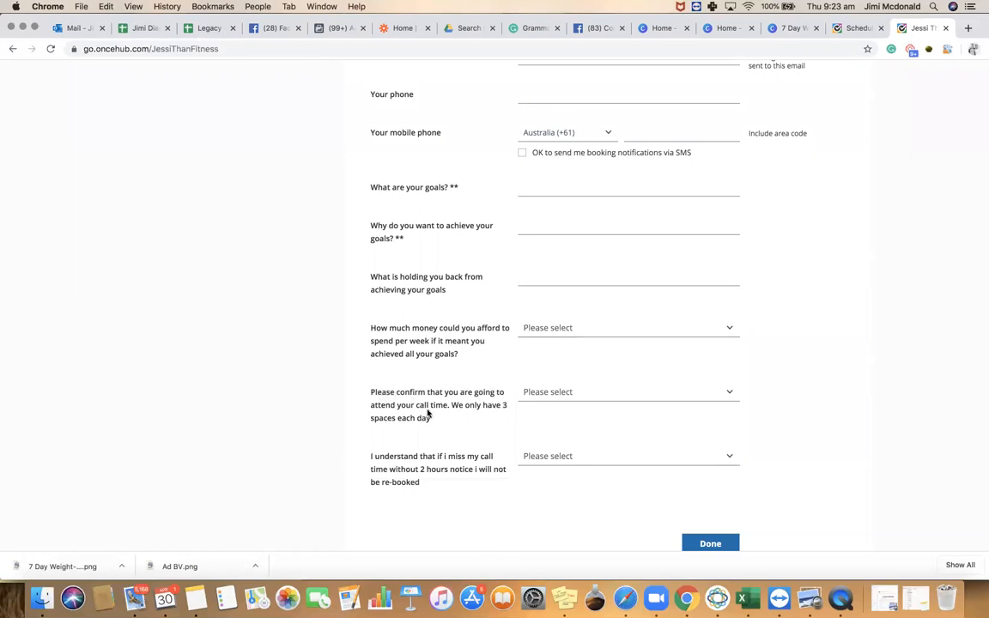
pyautogui.click(532, 456)
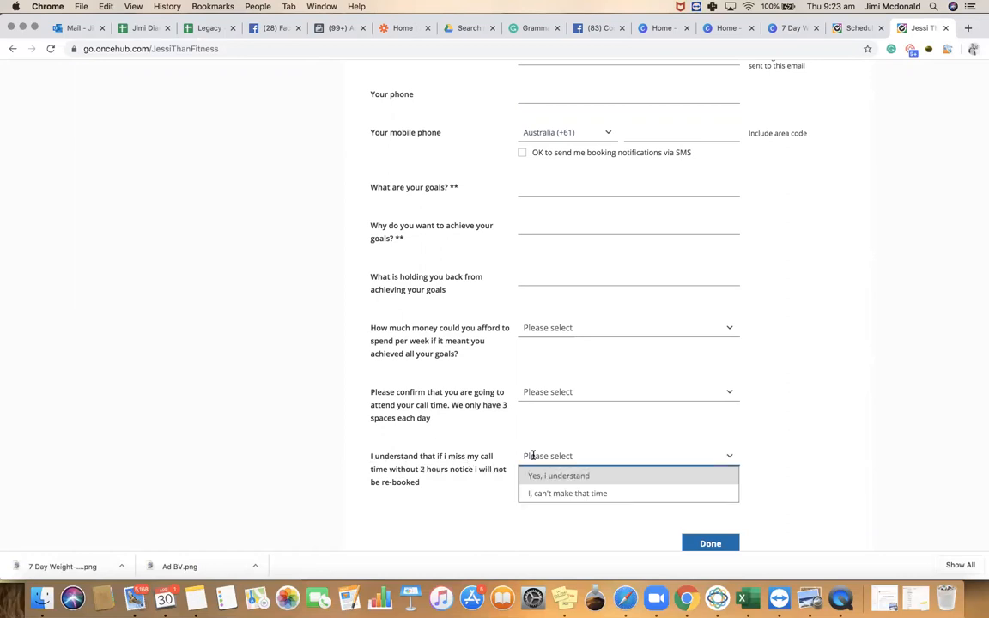
pyautogui.scroll(5, 485, 351)
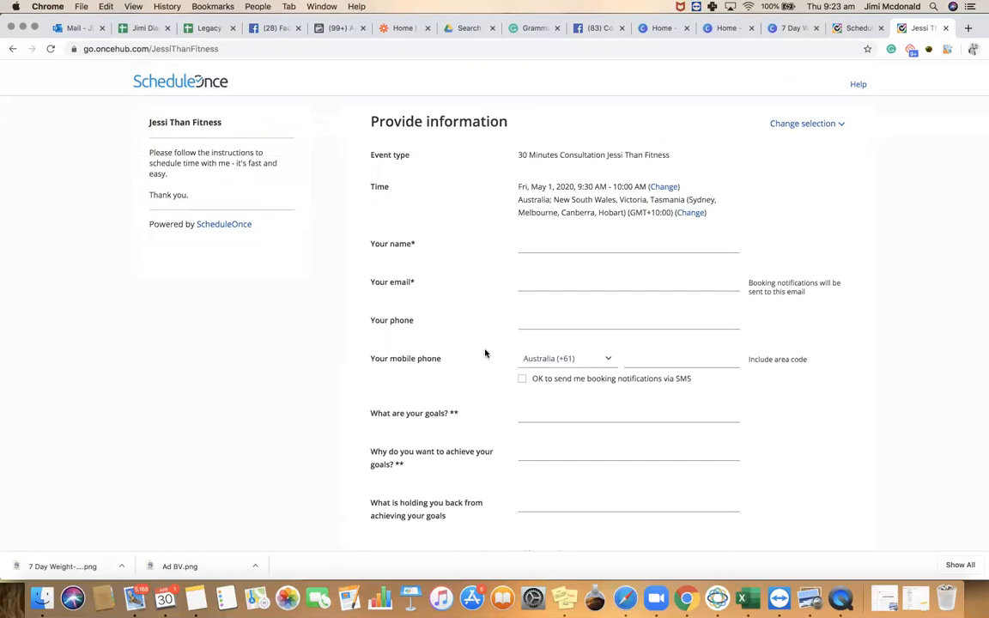
pyautogui.scroll(-5, 485, 353)
pyautogui.click(450, 230)
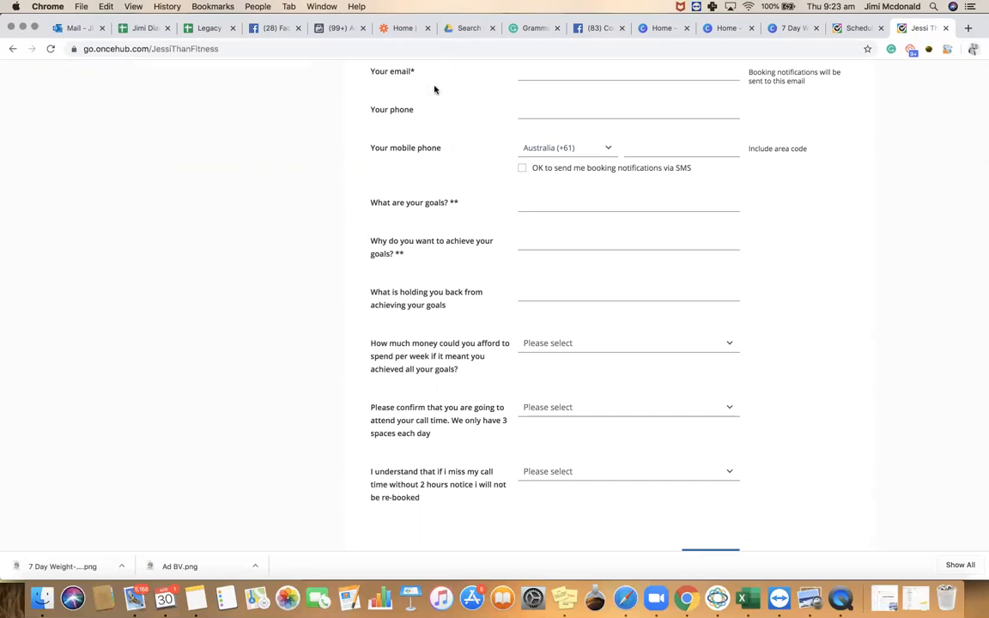
pyautogui.click(334, 27)
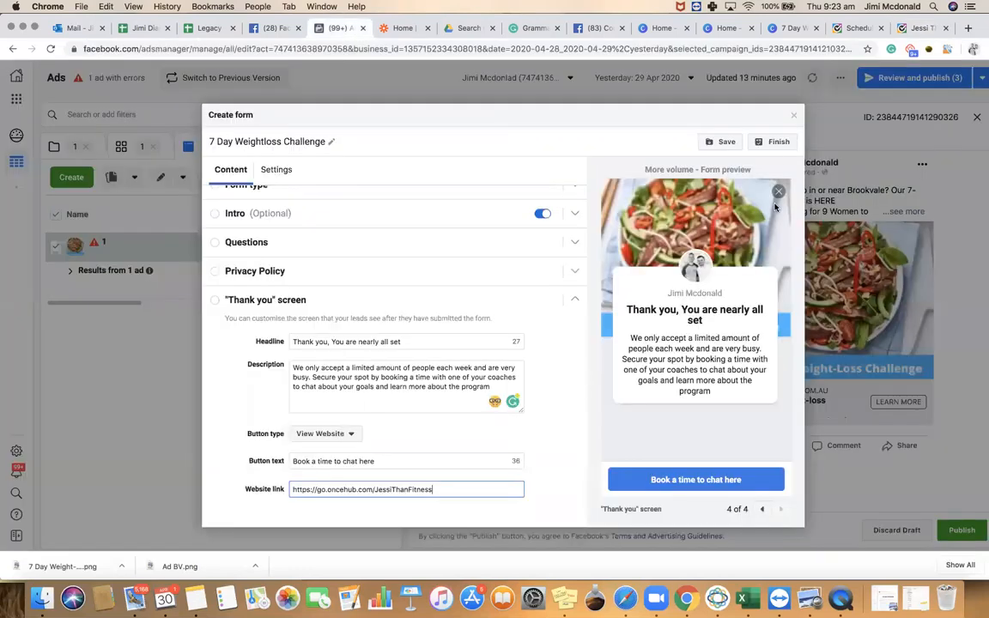
# Finish the 7 Day Weightloss Challenge lead form and publish the ad
pyautogui.click(778, 146)
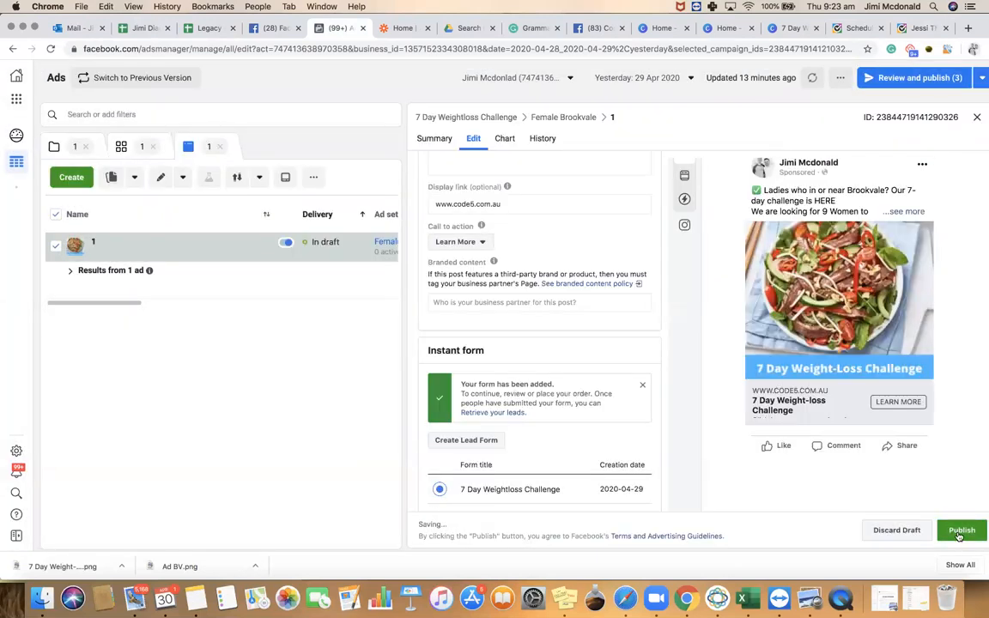
pyautogui.click(961, 530)
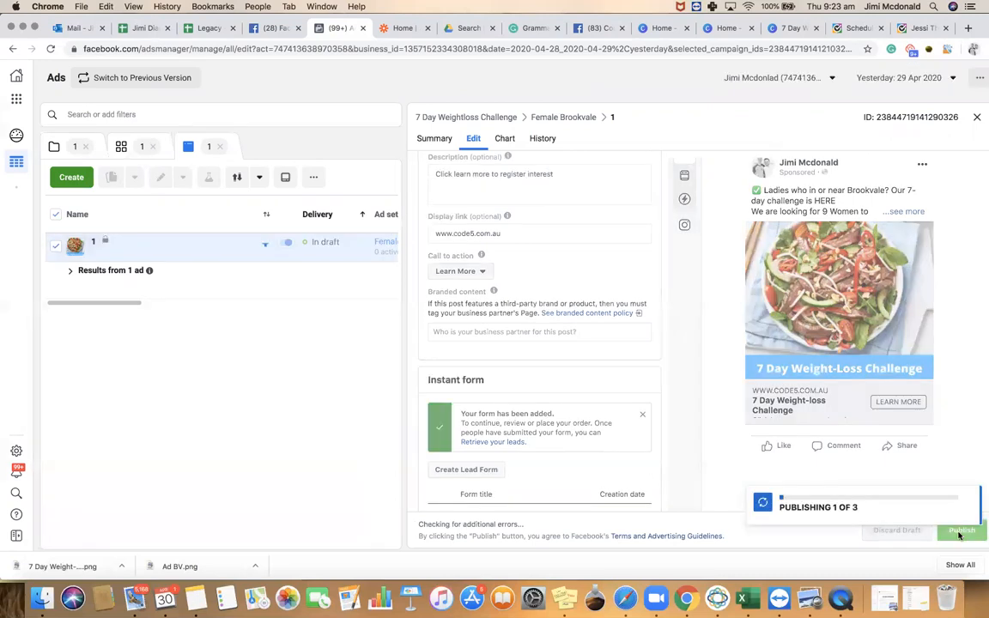